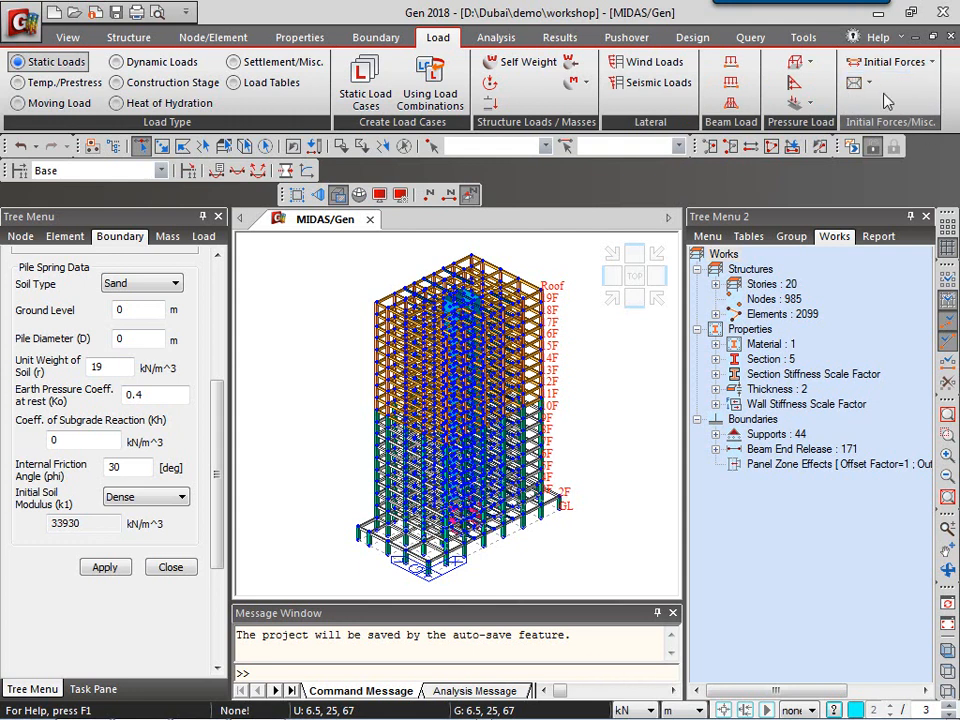
# Step: Examine the commands available for the dynamic, temperature/prestress, construction stage, moving, heat of hydration, settlement and table load types, returning to static loads
pyautogui.click(129, 62)
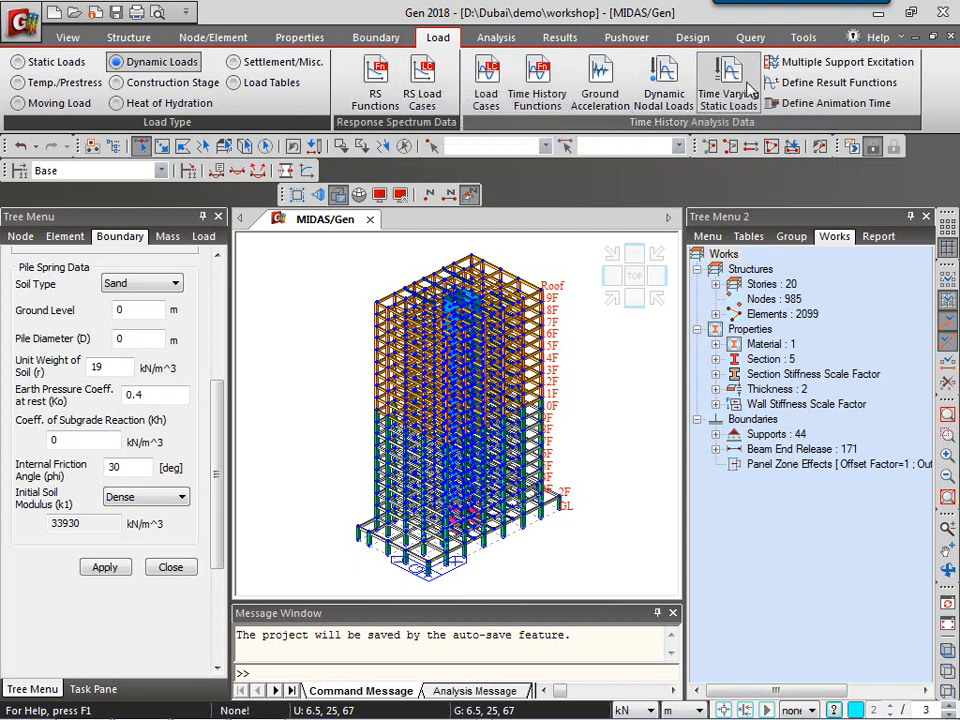
pyautogui.click(84, 86)
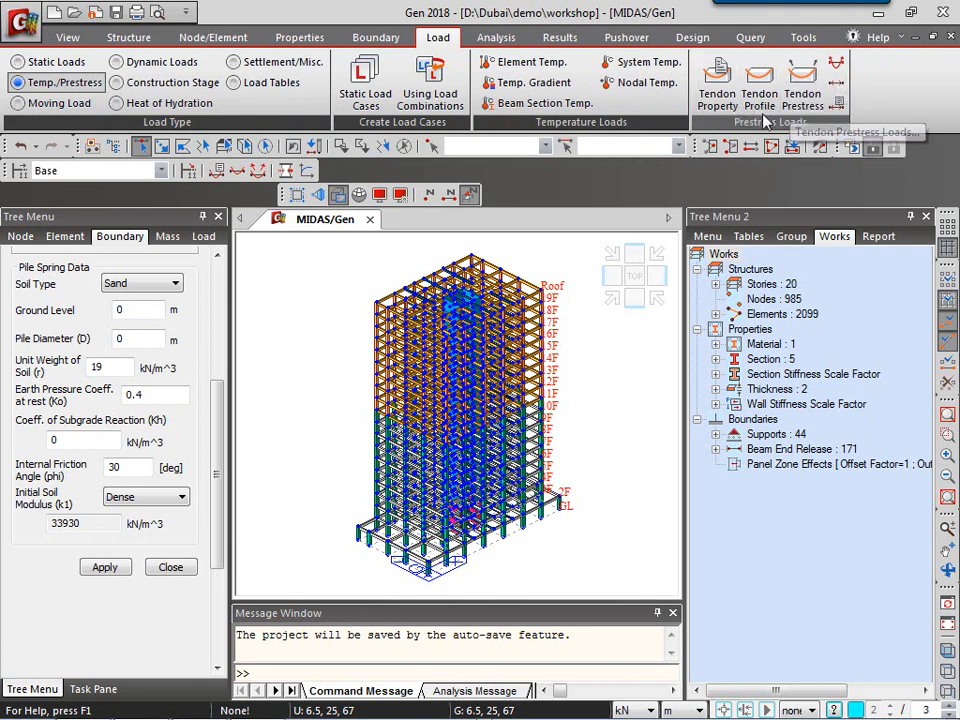
pyautogui.click(172, 83)
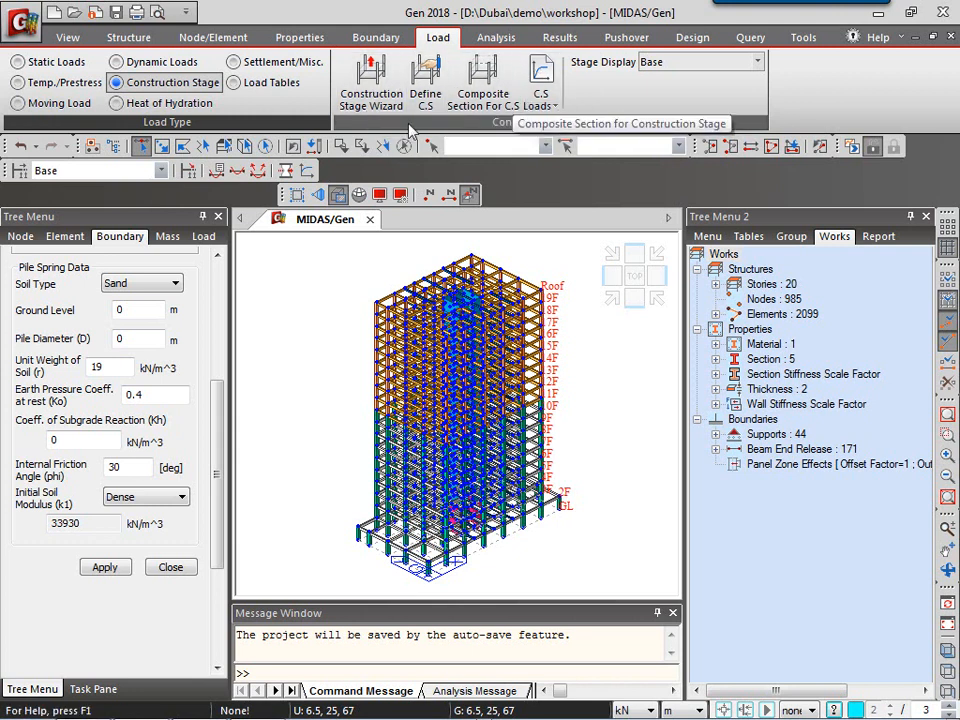
pyautogui.click(59, 104)
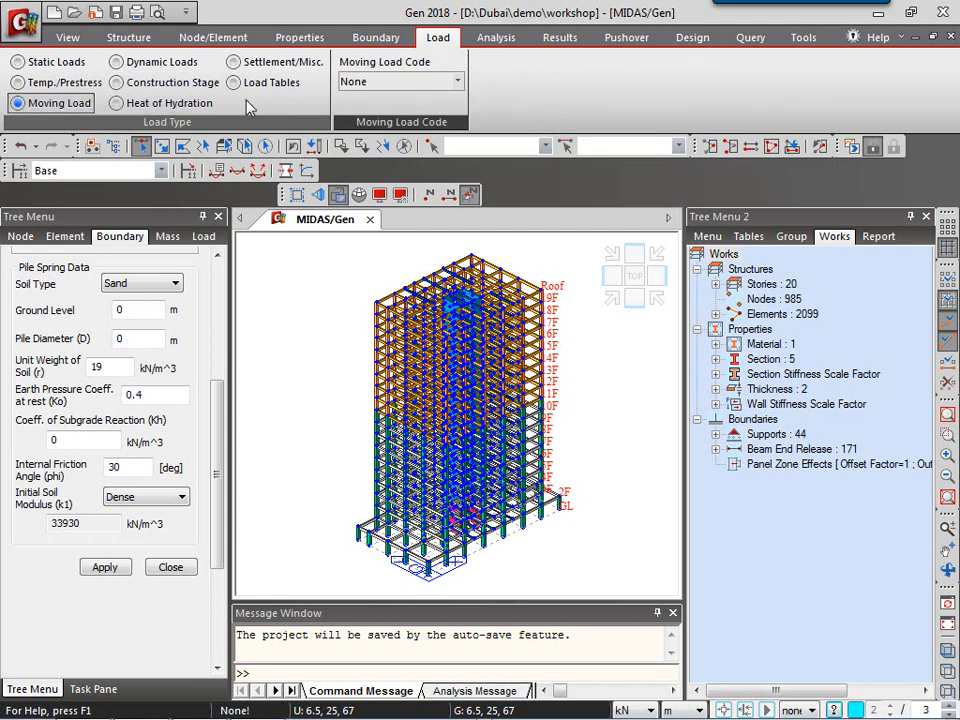
pyautogui.click(385, 84)
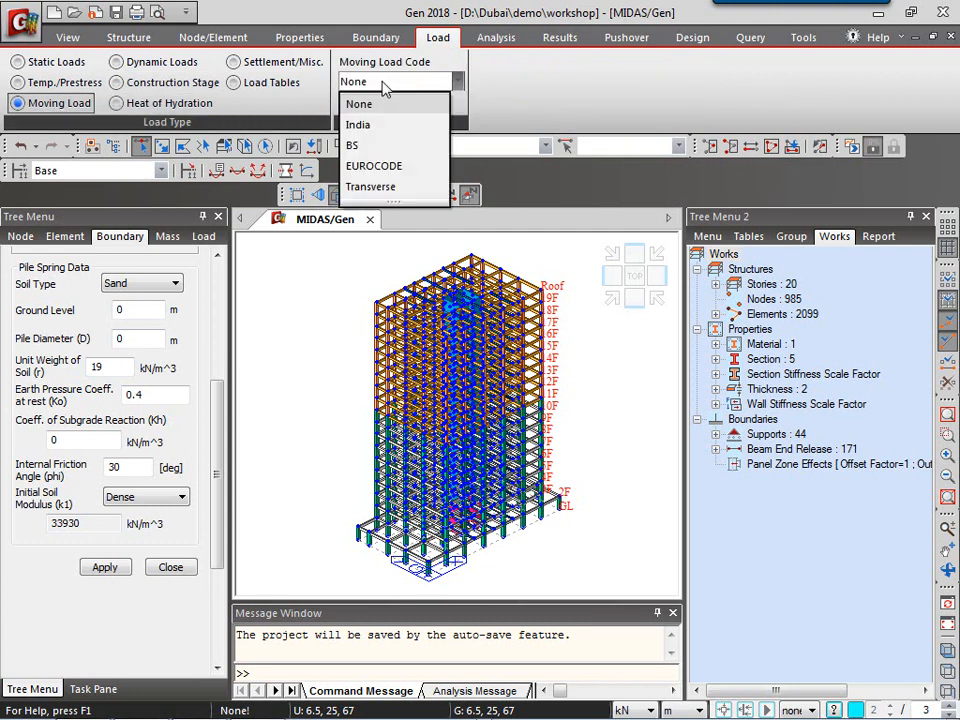
pyautogui.click(501, 90)
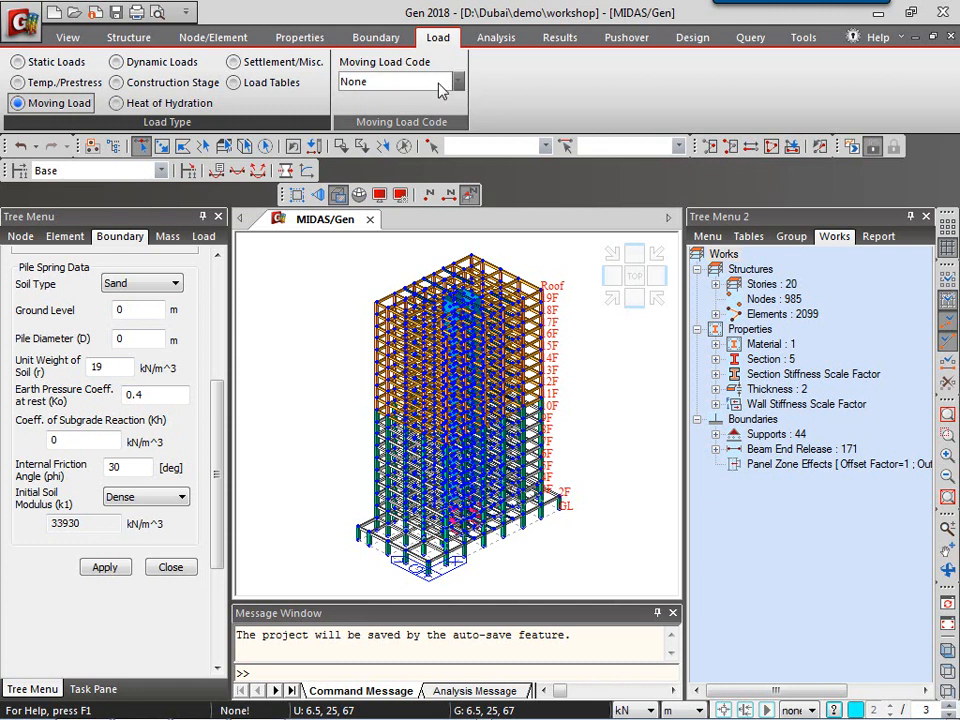
pyautogui.click(177, 104)
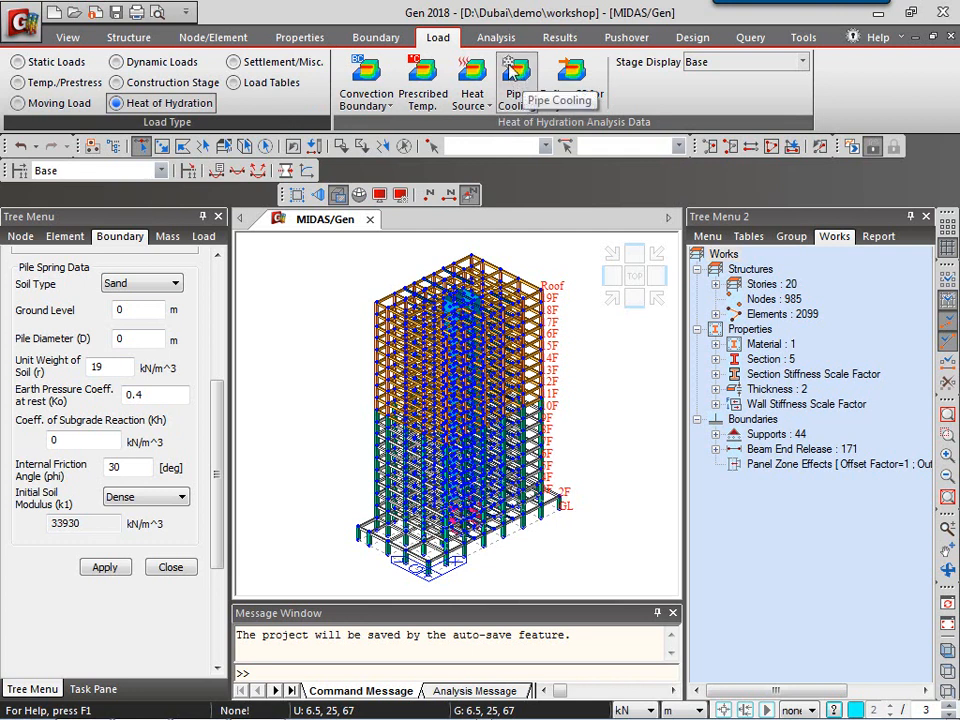
pyautogui.click(264, 63)
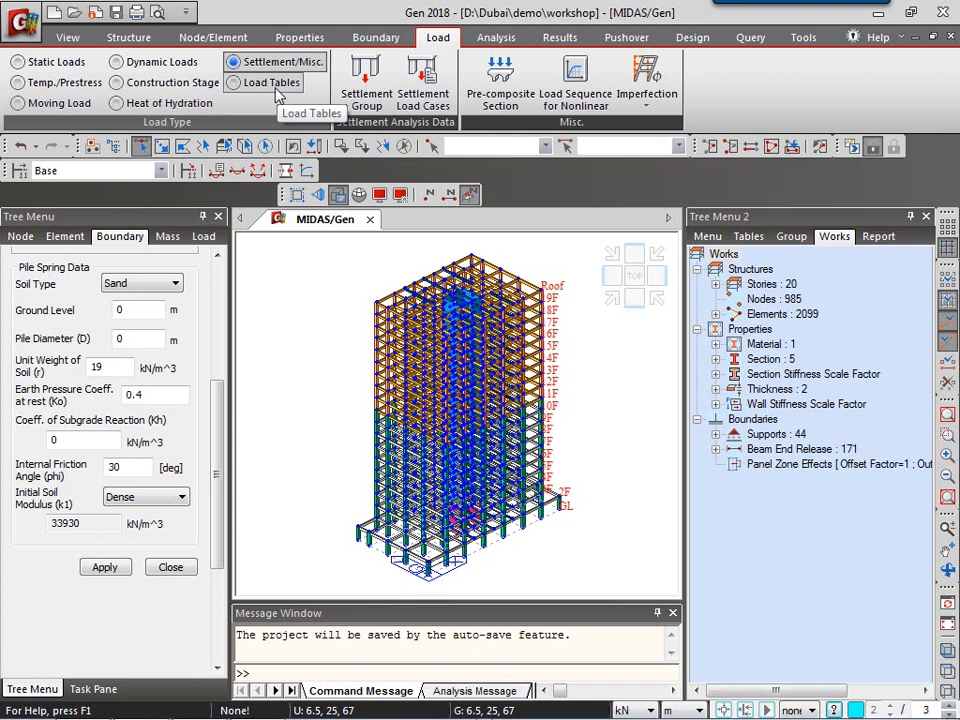
pyautogui.click(279, 88)
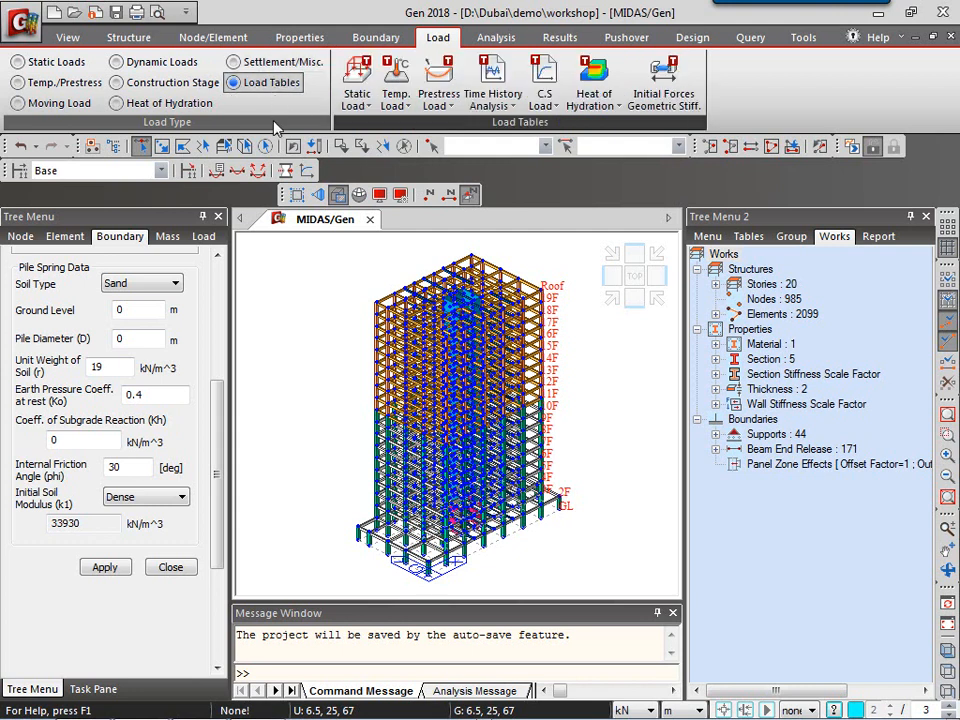
pyautogui.click(57, 63)
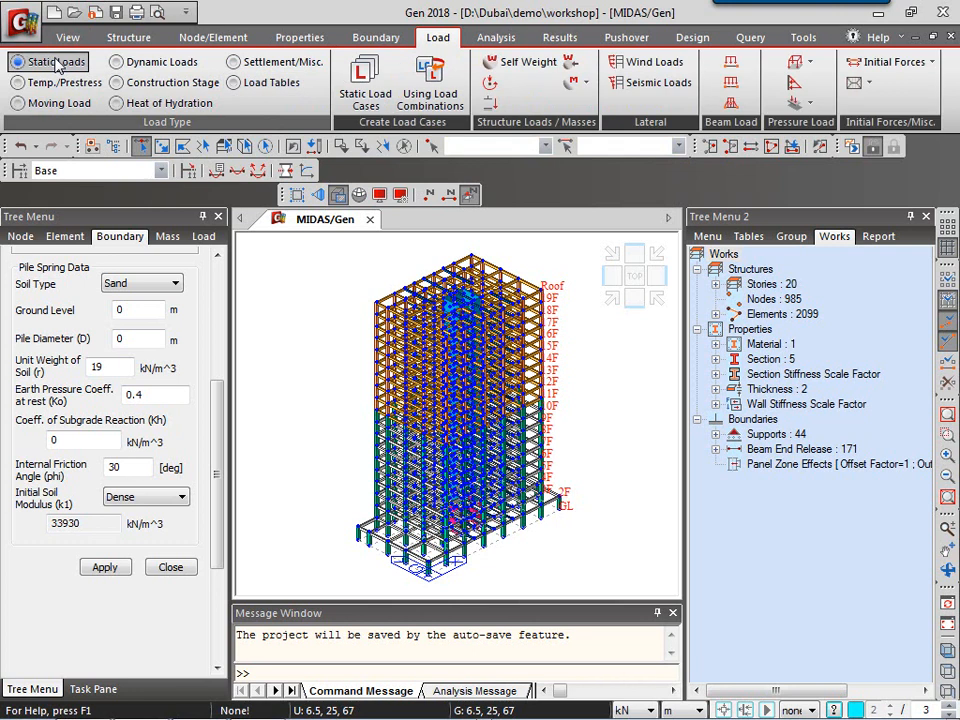
pyautogui.click(131, 63)
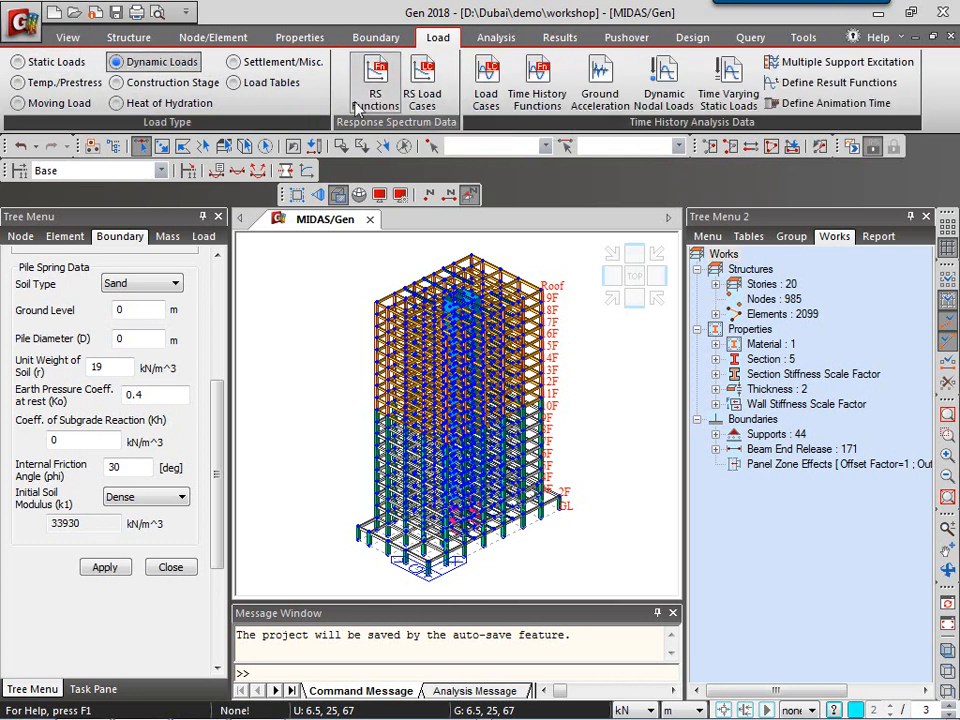
pyautogui.click(58, 63)
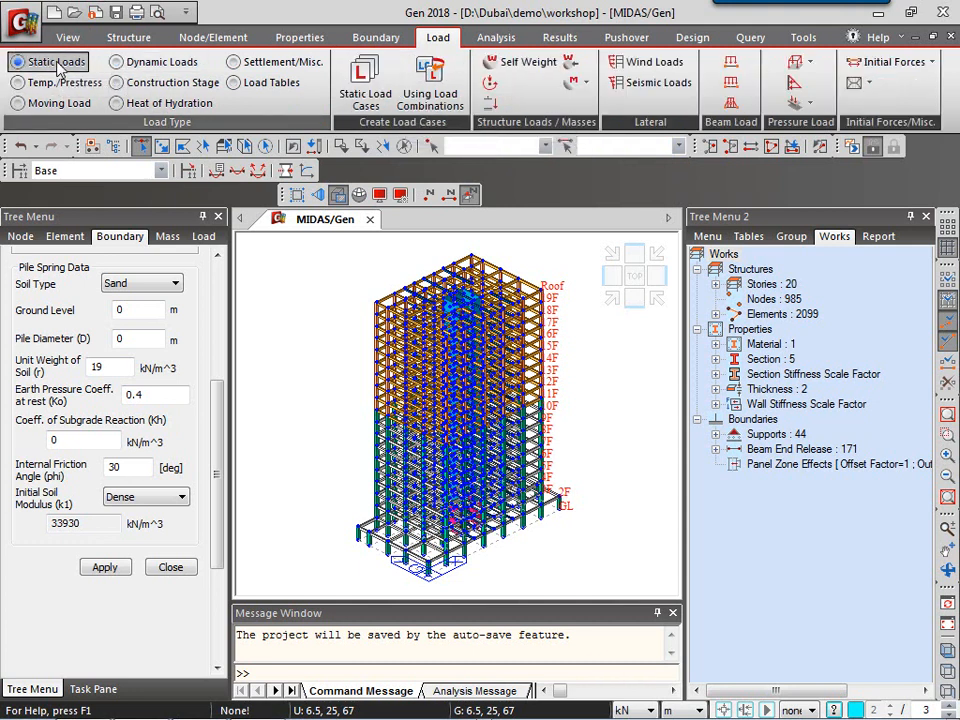
# Step: Create two static load cases named SW and DL, both of type Dead Load (D)
pyautogui.click(362, 94)
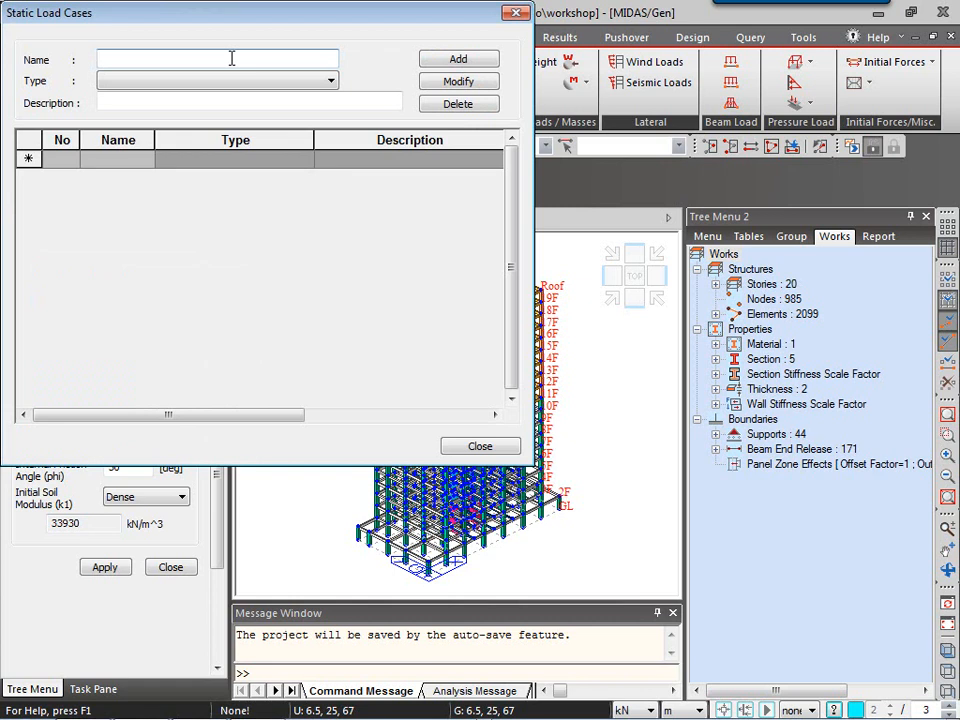
pyautogui.write('SW')
pyautogui.click(127, 84)
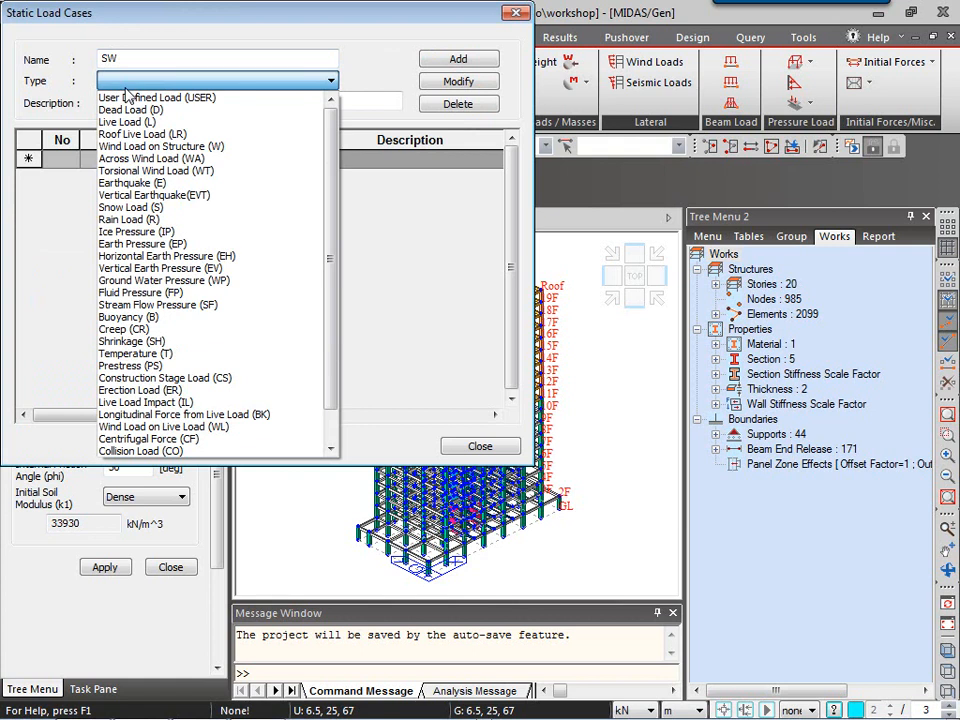
pyautogui.click(130, 109)
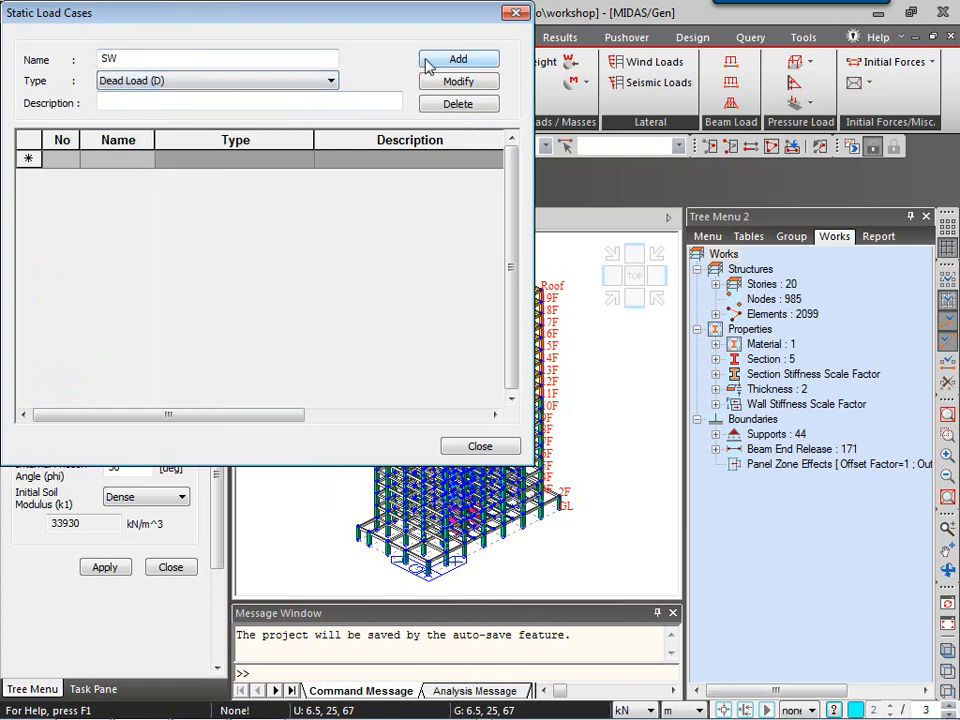
pyautogui.click(456, 60)
pyautogui.write('DL')
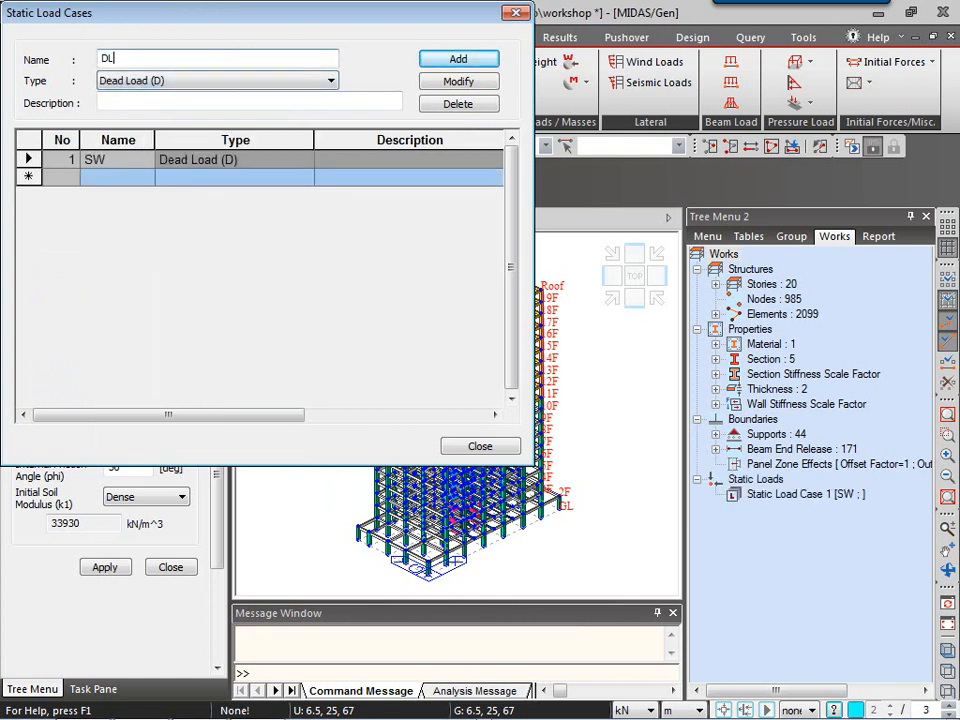
pyautogui.click(456, 60)
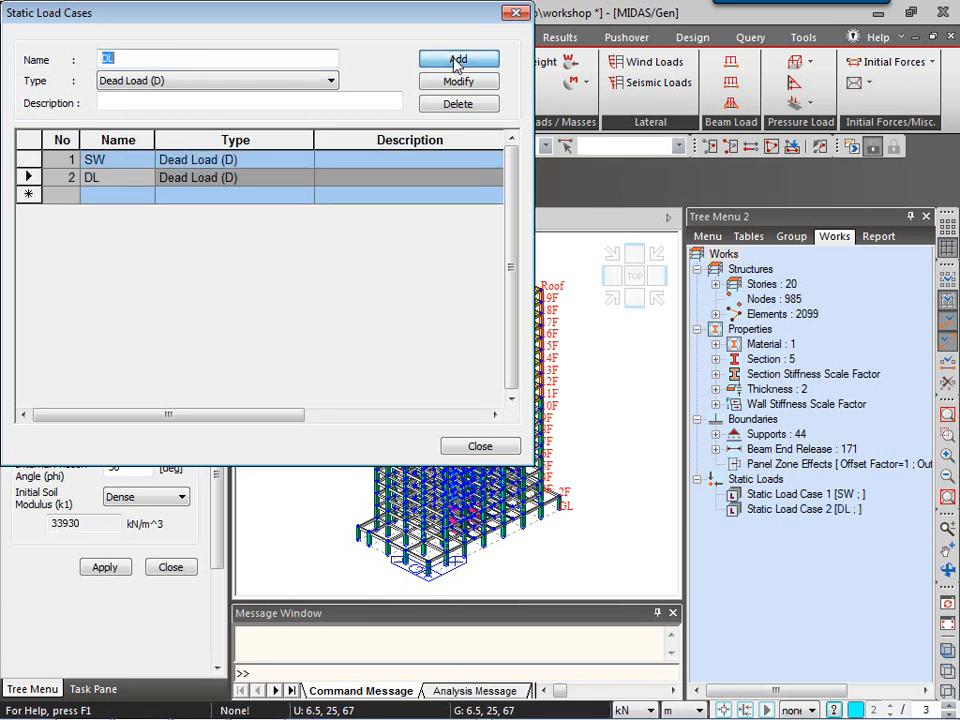
# Step: Add a static load case named LL of type Live Load (L)
pyautogui.write('LL')
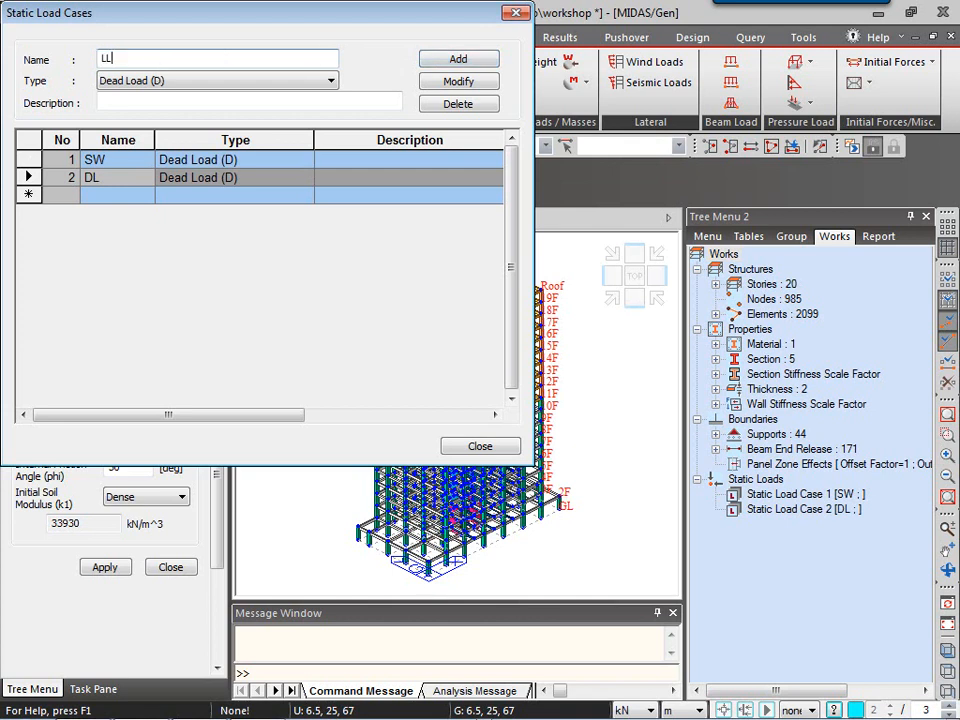
pyautogui.click(126, 80)
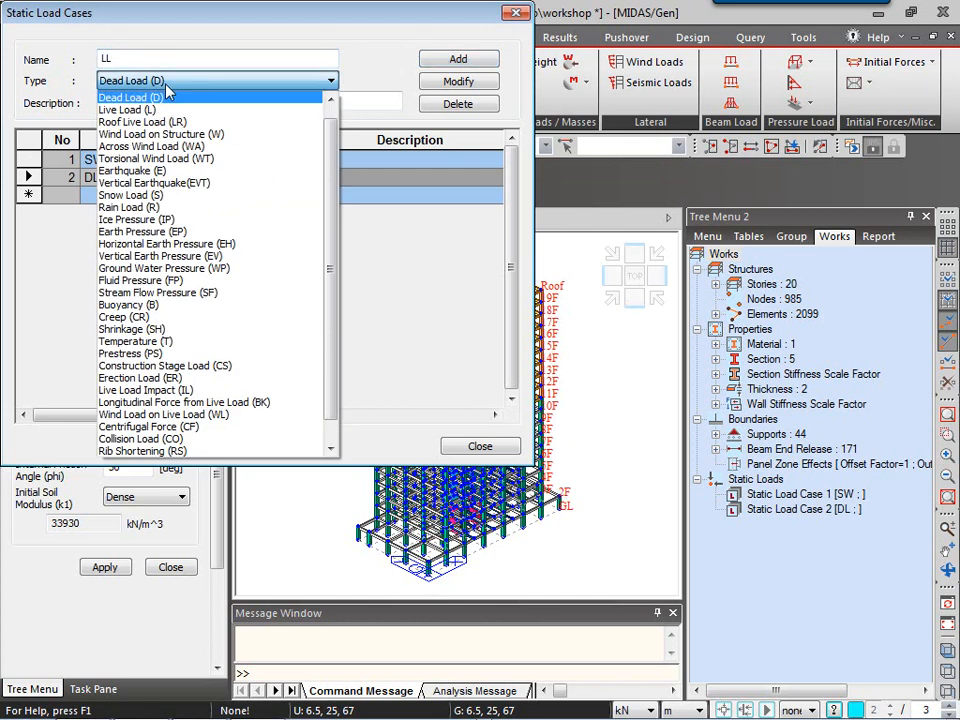
pyautogui.click(156, 111)
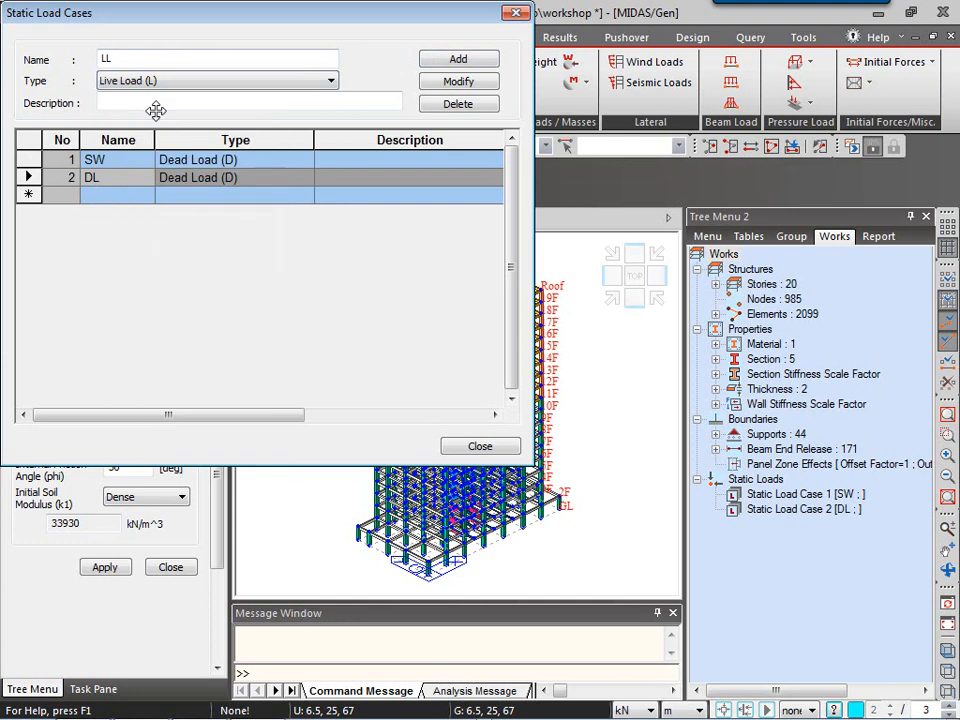
pyautogui.click(457, 59)
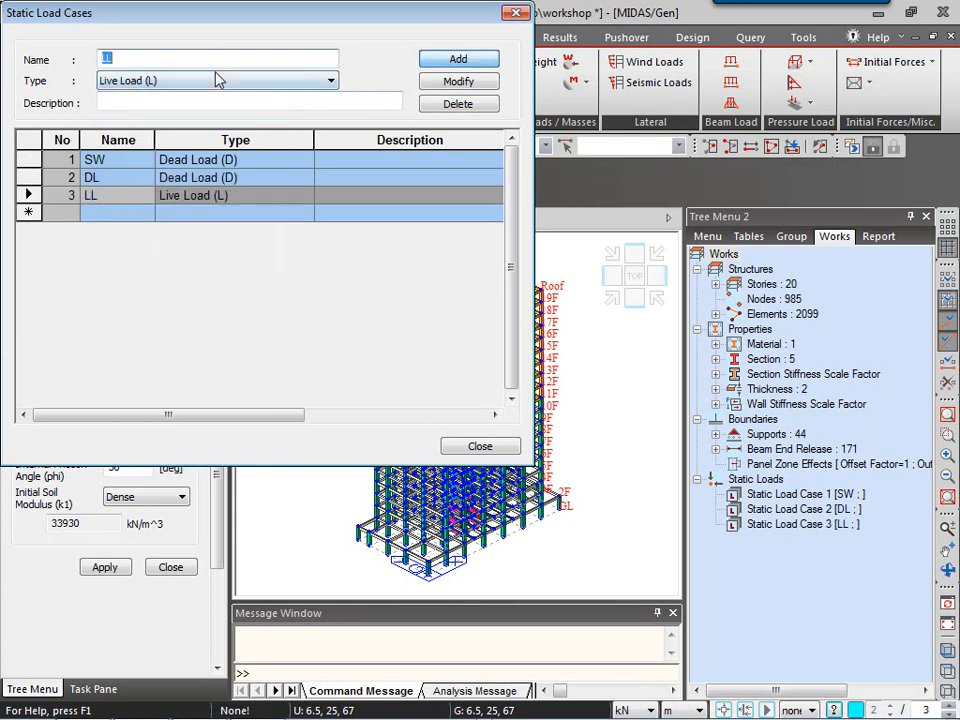
# Step: Add static load cases WLx and WLy, both of type Wind Load on Structure (W)
pyautogui.write('WL')
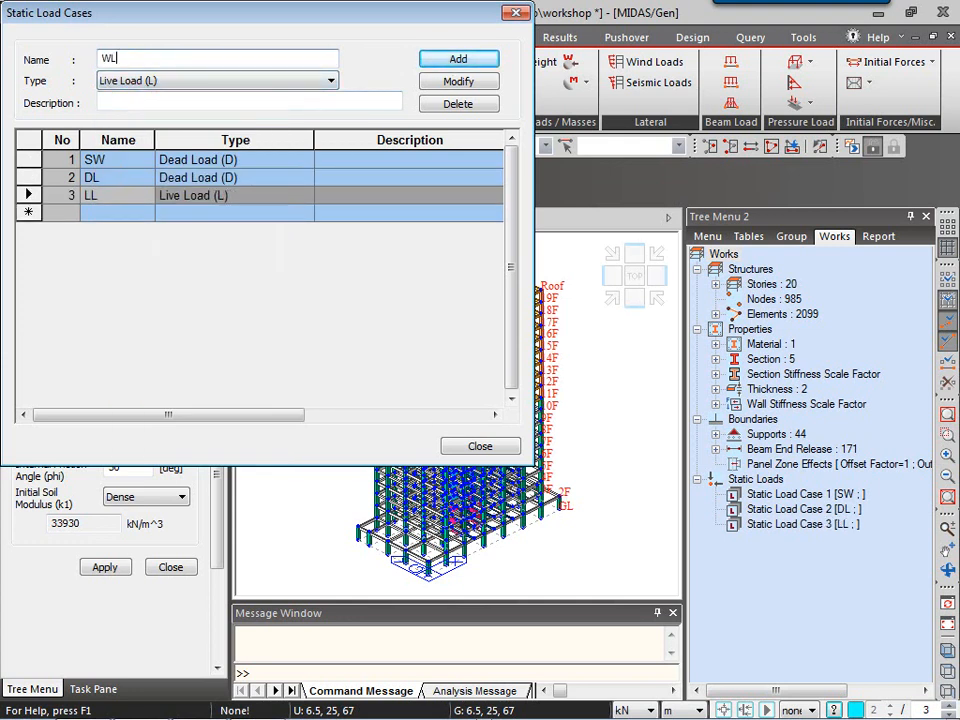
pyautogui.write('x')
pyautogui.click(199, 80)
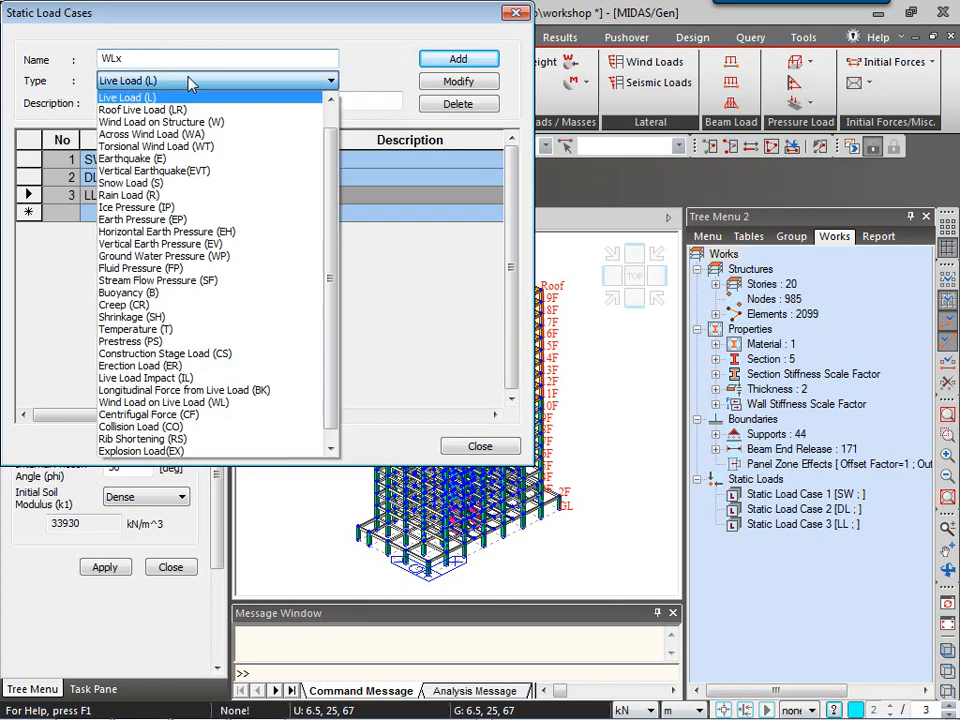
pyautogui.click(175, 122)
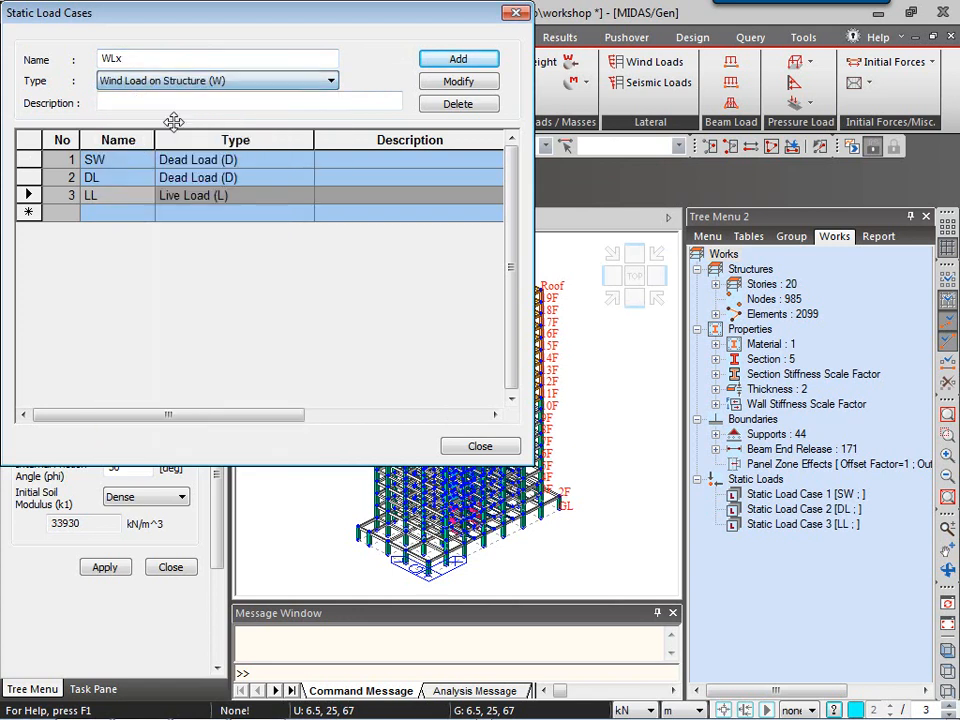
pyautogui.click(457, 59)
pyautogui.click(131, 60)
pyautogui.write('y')
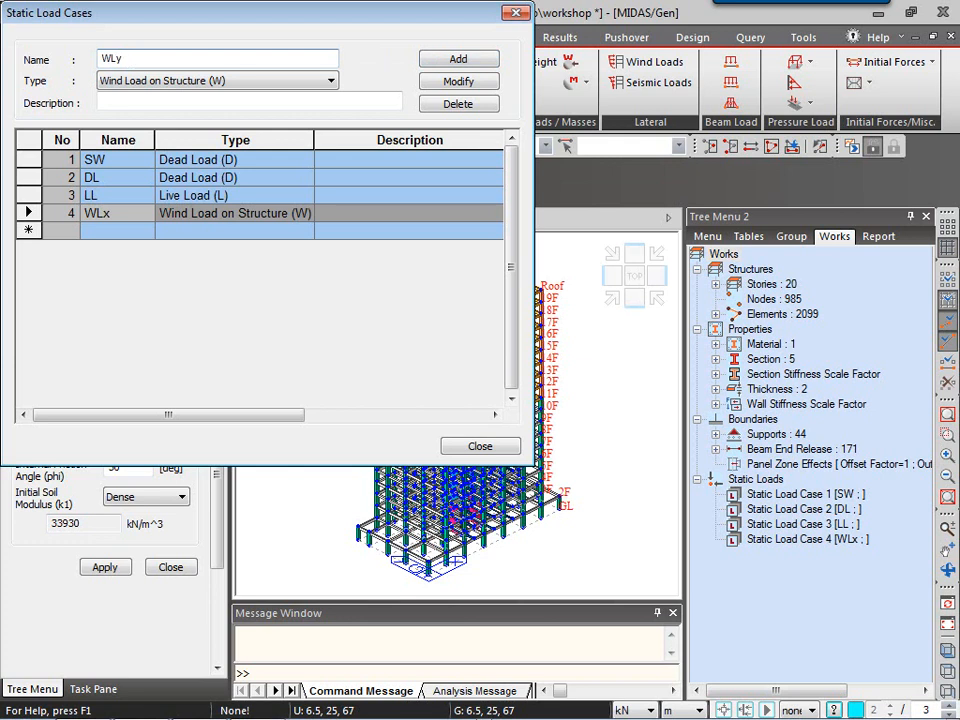
pyautogui.click(460, 60)
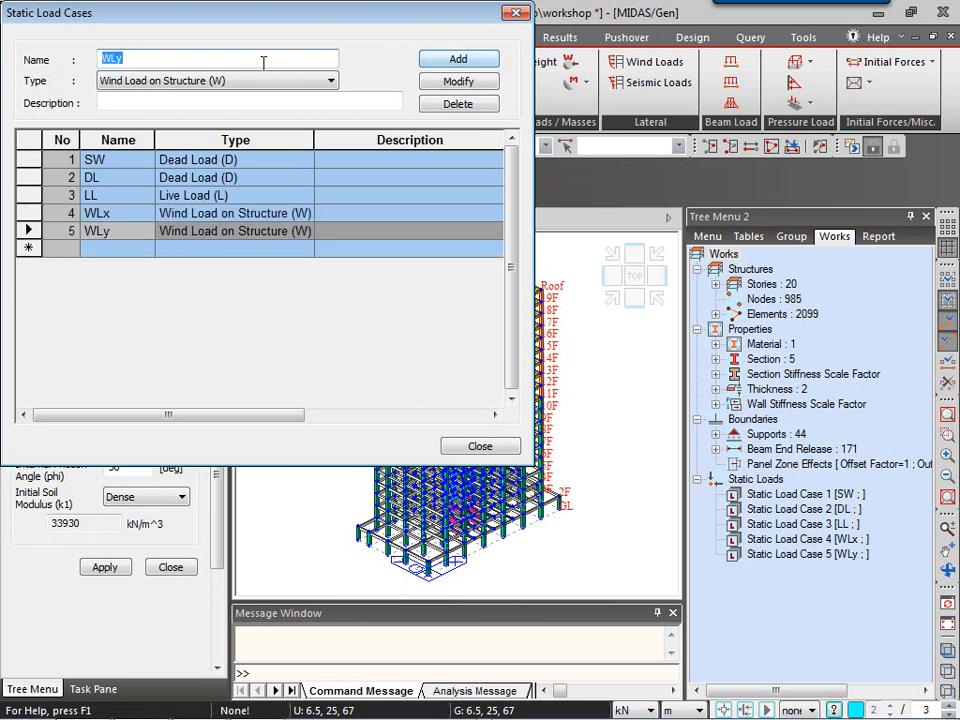
# Step: Add static load cases EQx and EQy of type Earthquake (E) and finish defining the load cases
pyautogui.write('EQx')
pyautogui.click(258, 81)
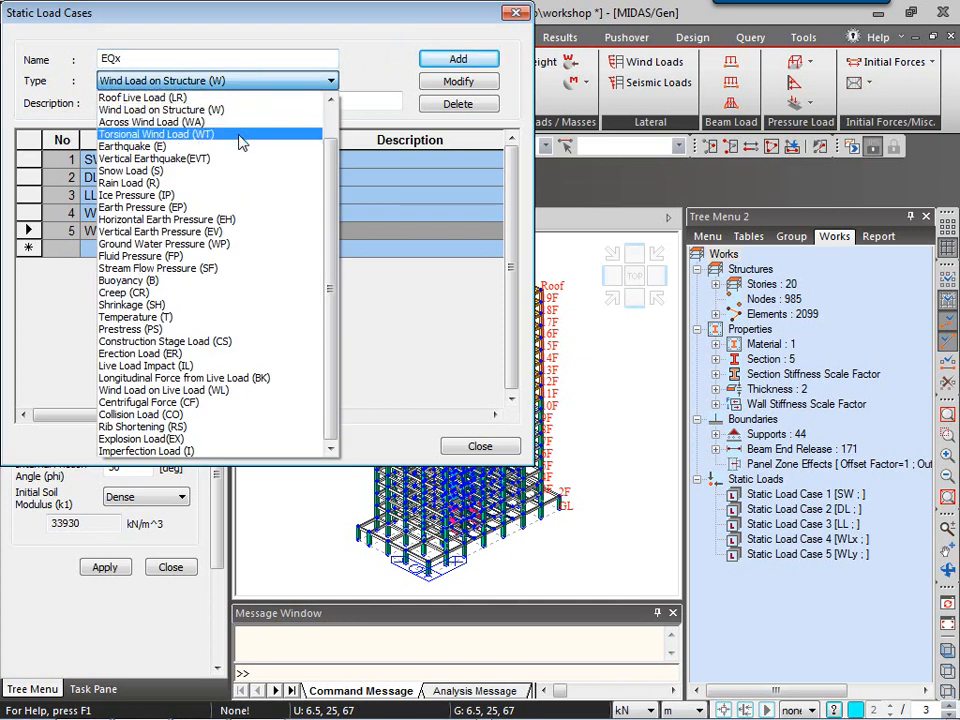
pyautogui.click(240, 147)
pyautogui.click(465, 60)
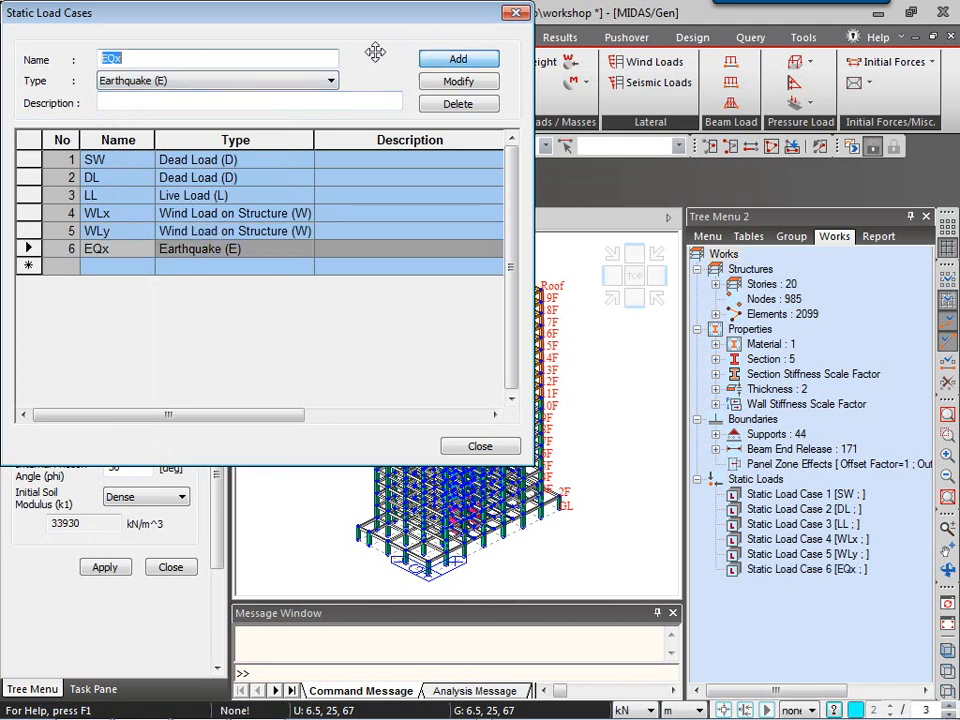
pyautogui.click(207, 65)
pyautogui.press('BackSpace')
pyautogui.write('y')
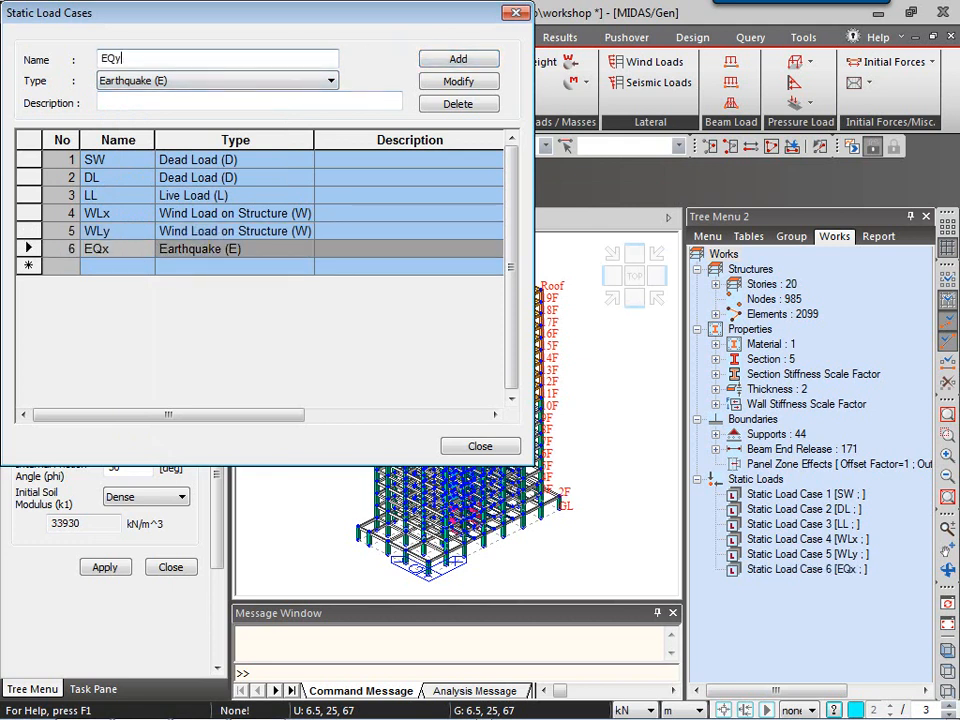
pyautogui.click(467, 61)
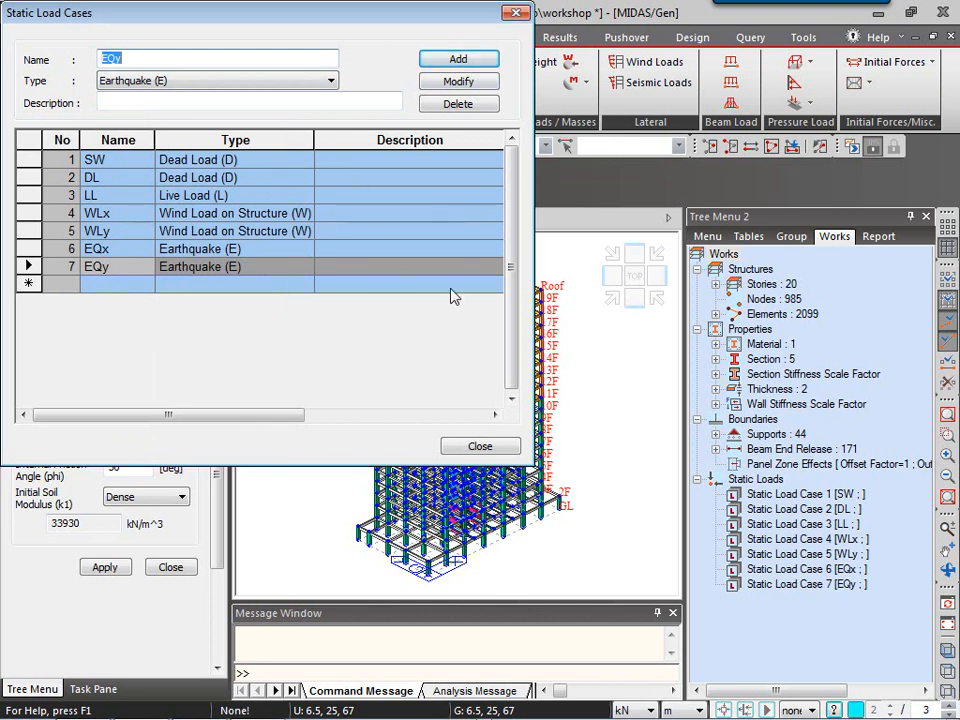
pyautogui.click(506, 450)
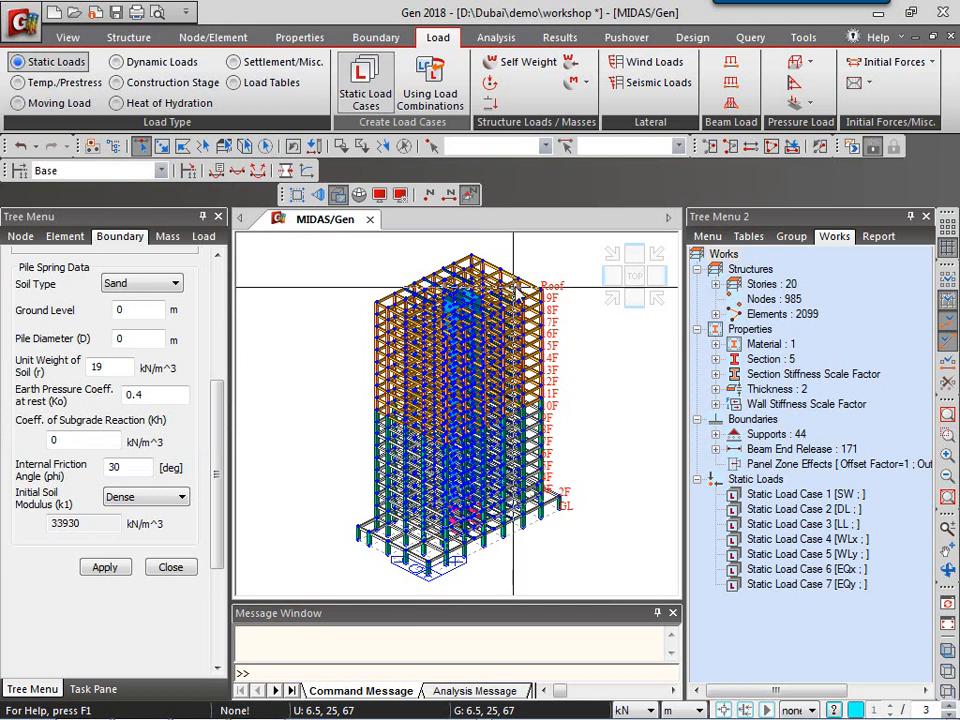
# Step: Add self weight to load case SW with a Z factor of -1 and select its entry in the works tree
pyautogui.click(500, 63)
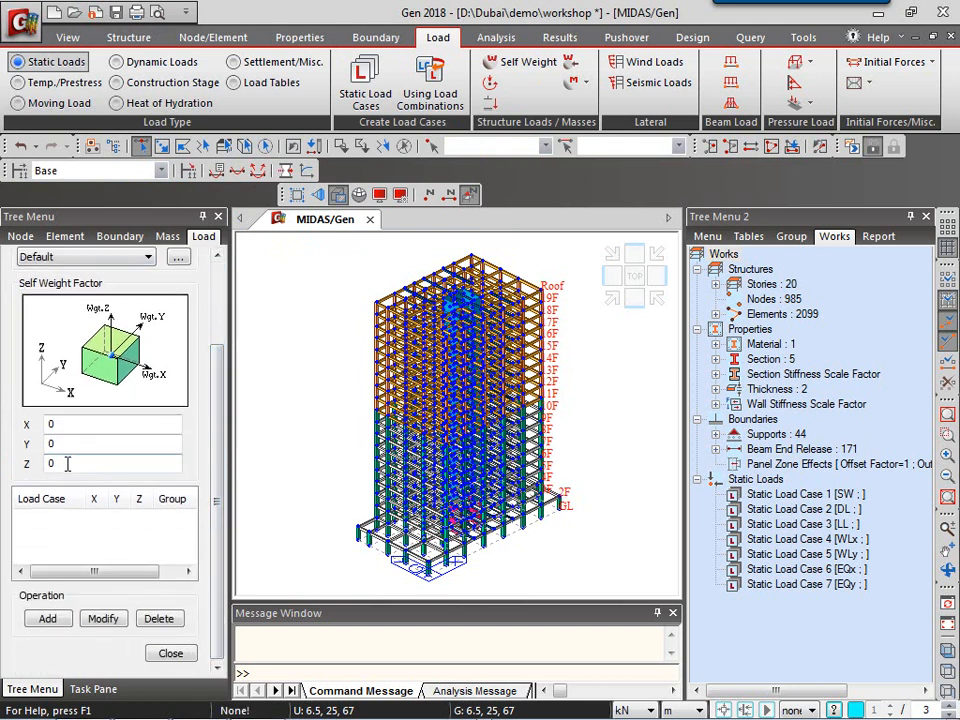
pyautogui.doubleClick(118, 462)
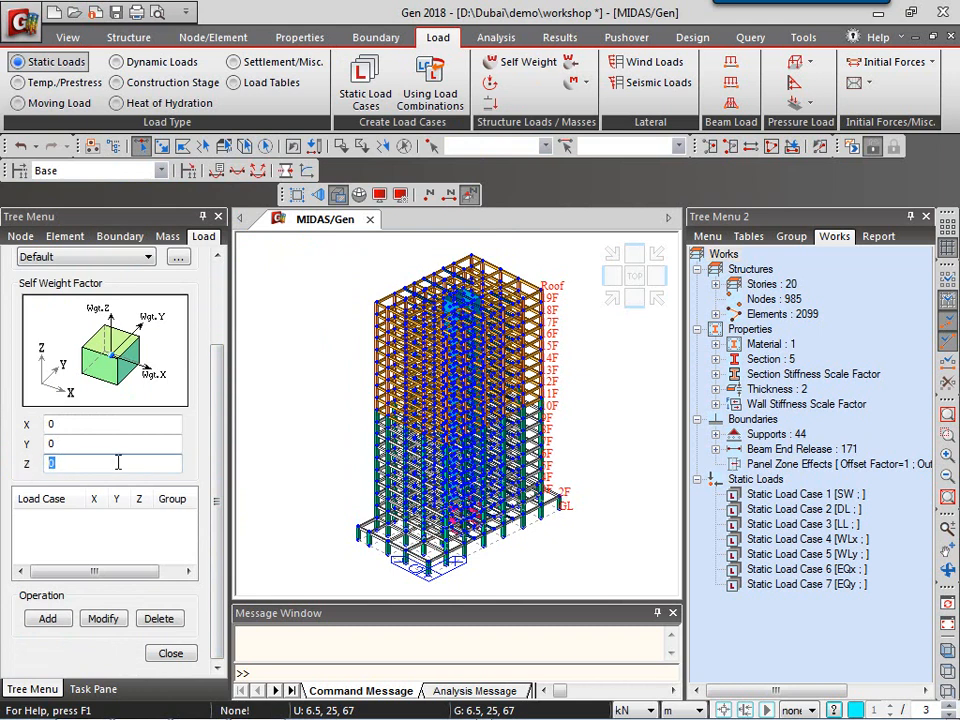
pyautogui.write('-1')
pyautogui.click(47, 620)
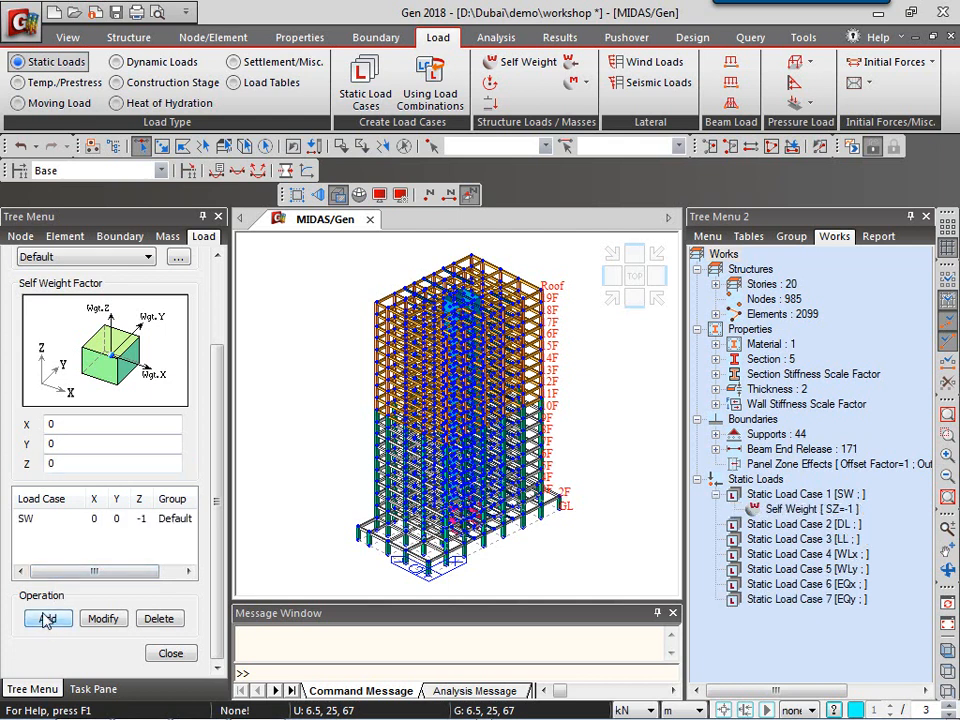
pyautogui.click(812, 509)
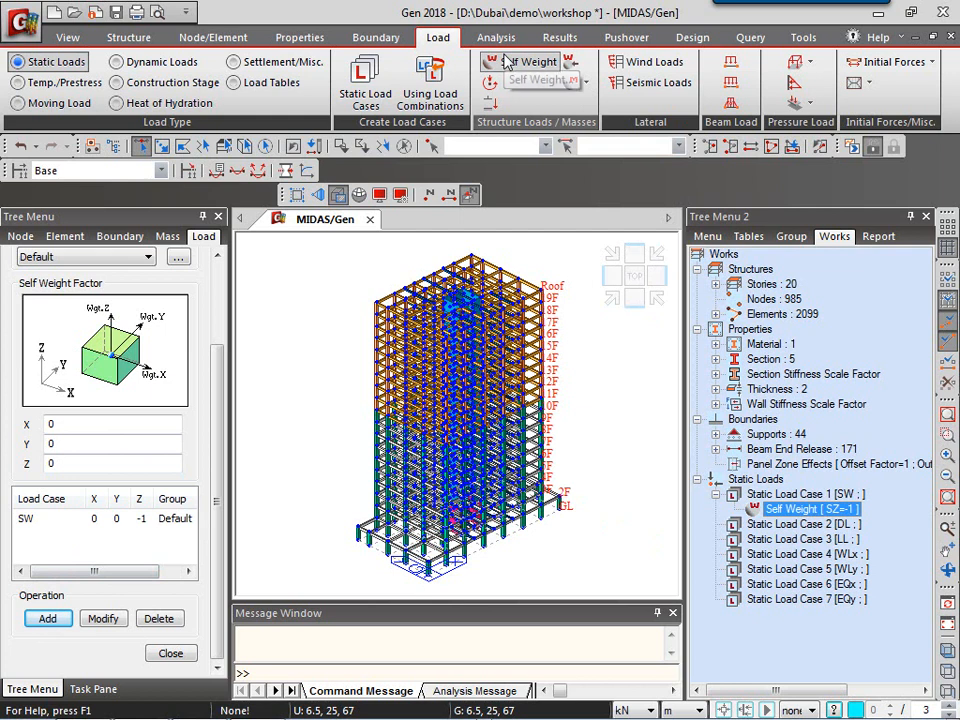
# Step: Convert load cases SW and DL to masses in the X, Y directions, each with a scale factor of 1
pyautogui.click(571, 86)
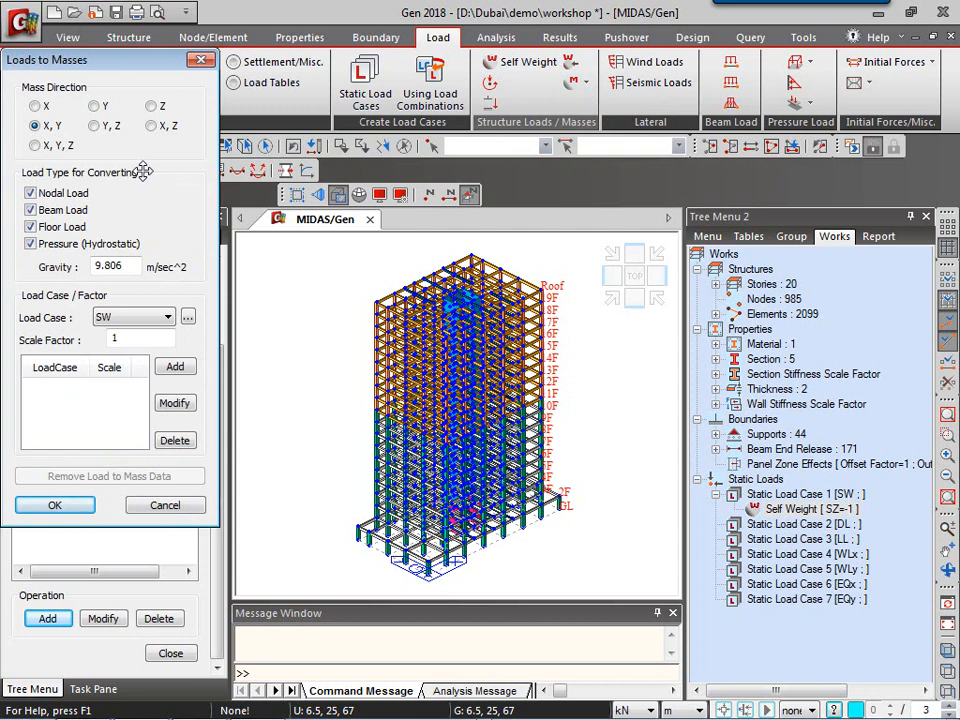
pyautogui.click(173, 367)
pyautogui.click(168, 317)
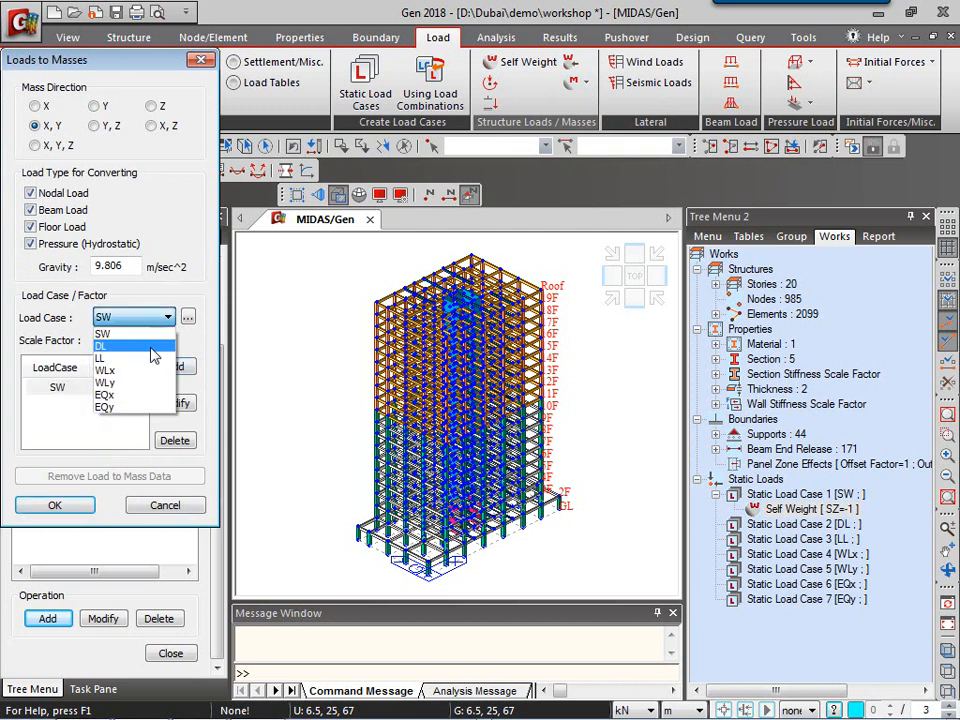
pyautogui.click(148, 343)
pyautogui.click(172, 365)
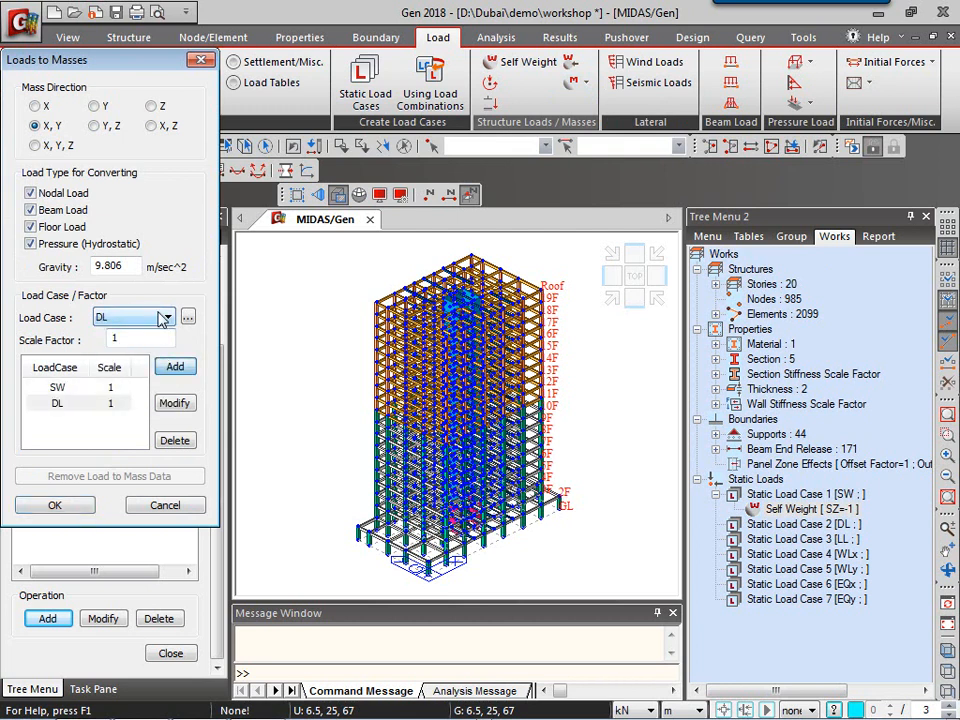
# Step: Add load case LL to the loads-to-masses conversion with a scale factor of 0.25 and accept the definition
pyautogui.click(168, 317)
pyautogui.click(150, 357)
pyautogui.doubleClick(146, 339)
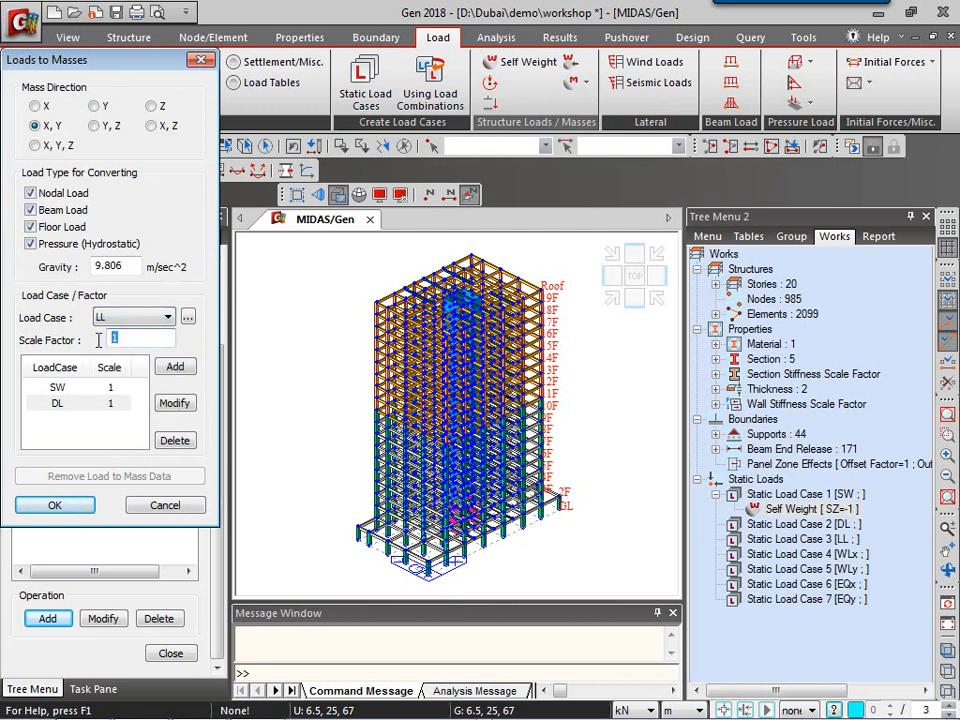
pyautogui.write('0')
pyautogui.click(172, 366)
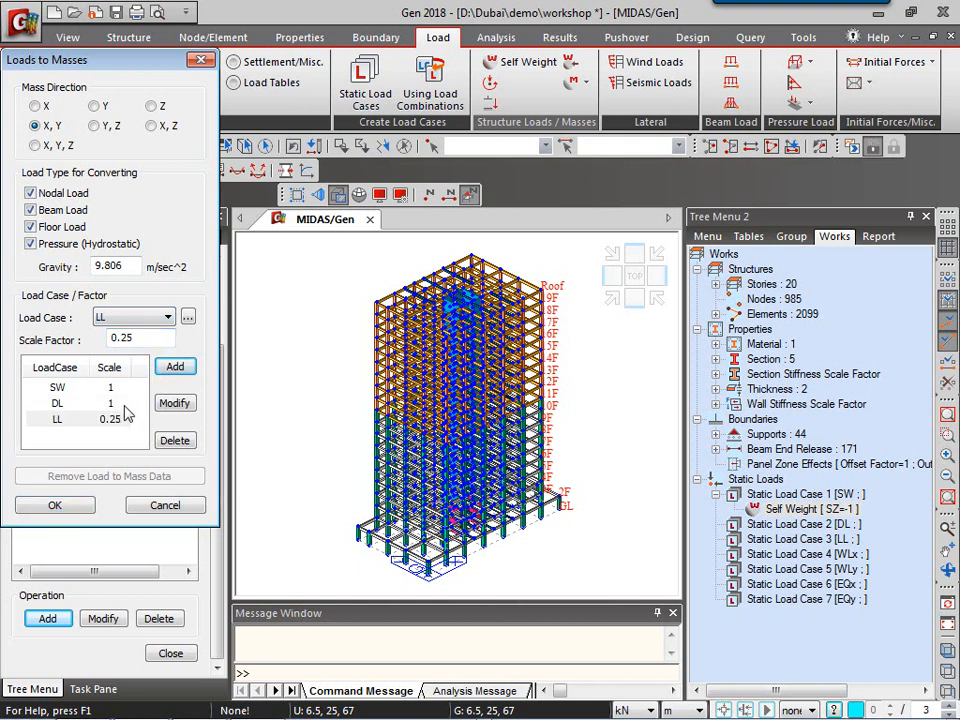
pyautogui.click(55, 506)
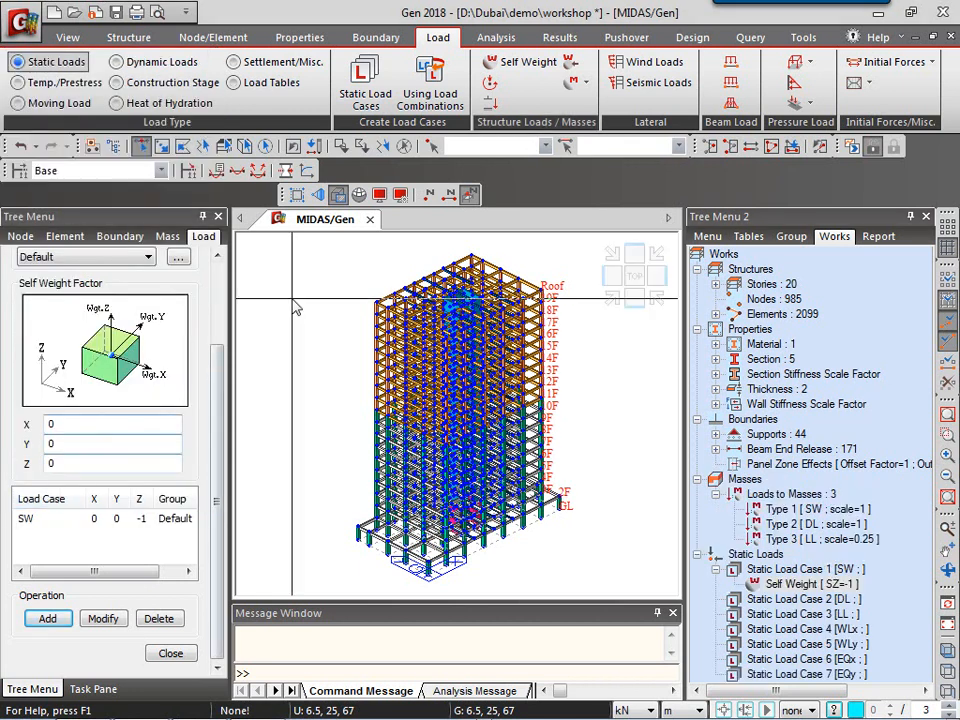
# Step: Start a new wind load specification for load case WLx using the code IBC2012(ASCE7-10)
pyautogui.click(640, 65)
pyautogui.click(352, 92)
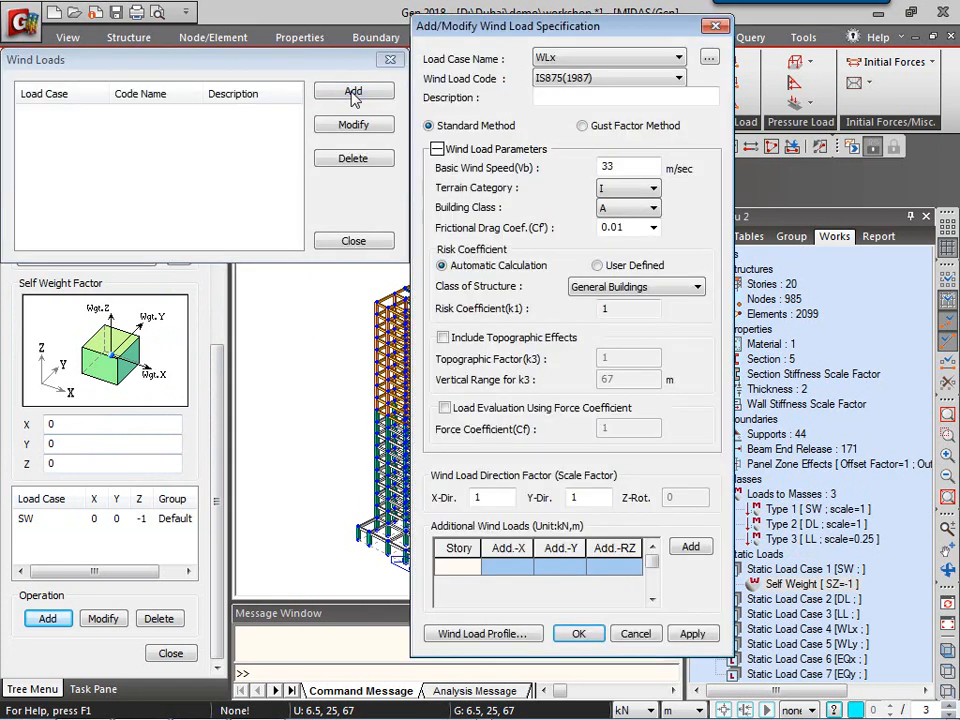
pyautogui.click(555, 80)
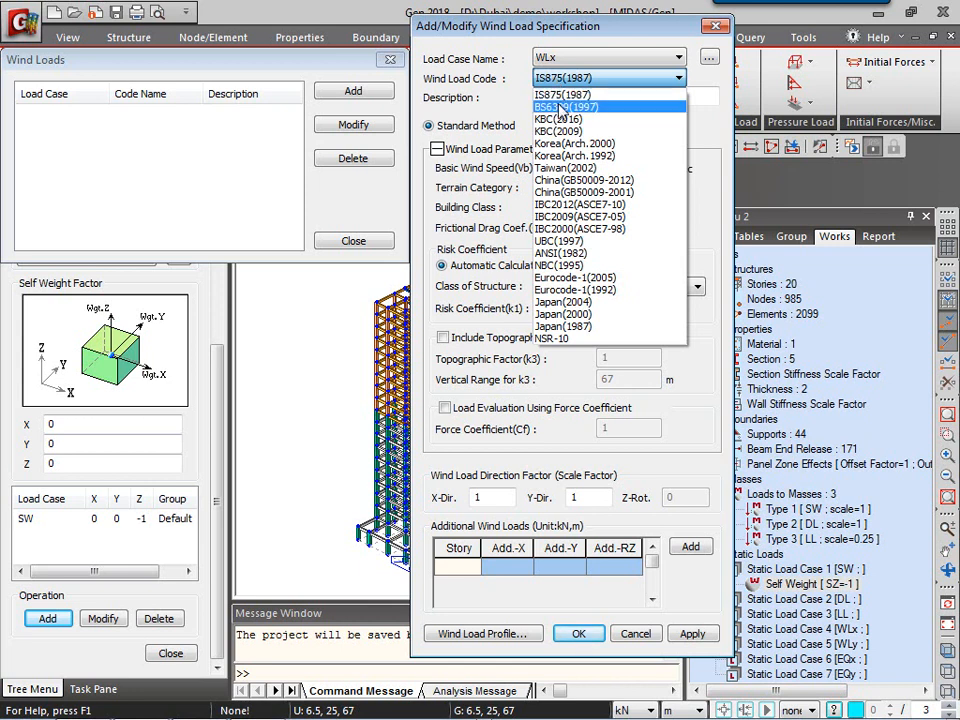
pyautogui.click(614, 208)
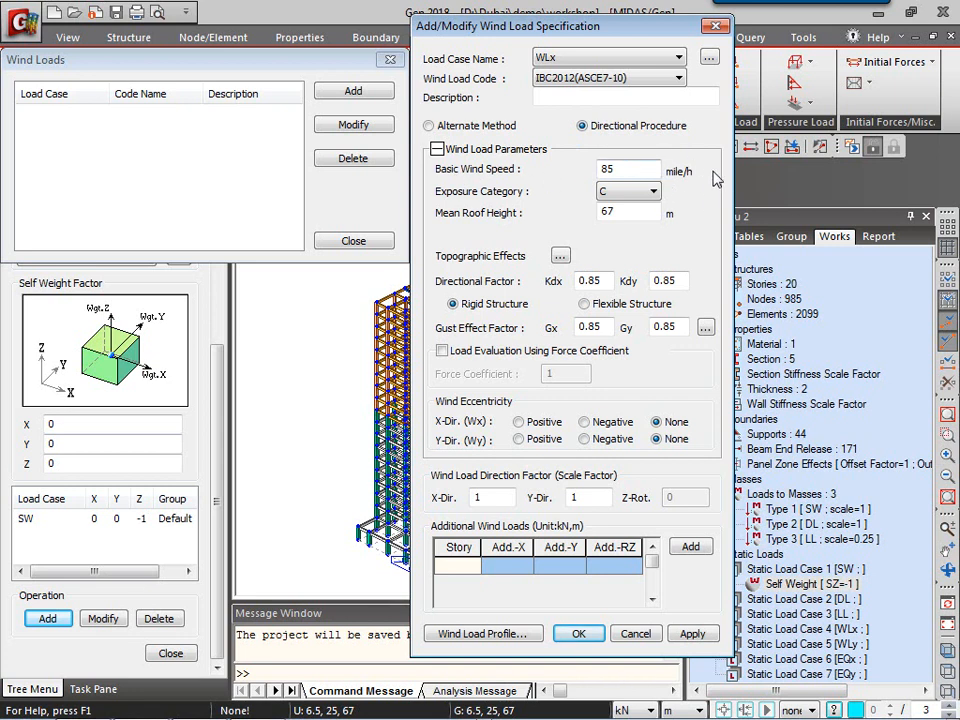
# Step: Set the basic wind speed to 160*0.63 mile/h and the exposure category to C
pyautogui.doubleClick(636, 170)
pyautogui.write('160*0.63')
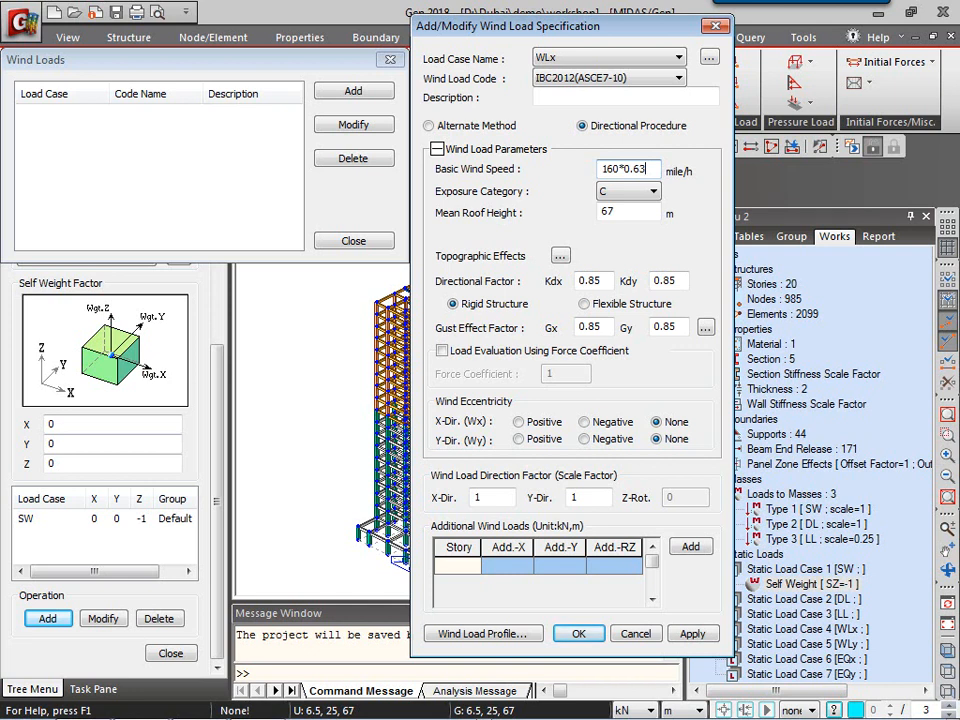
pyautogui.click(618, 197)
pyautogui.click(608, 210)
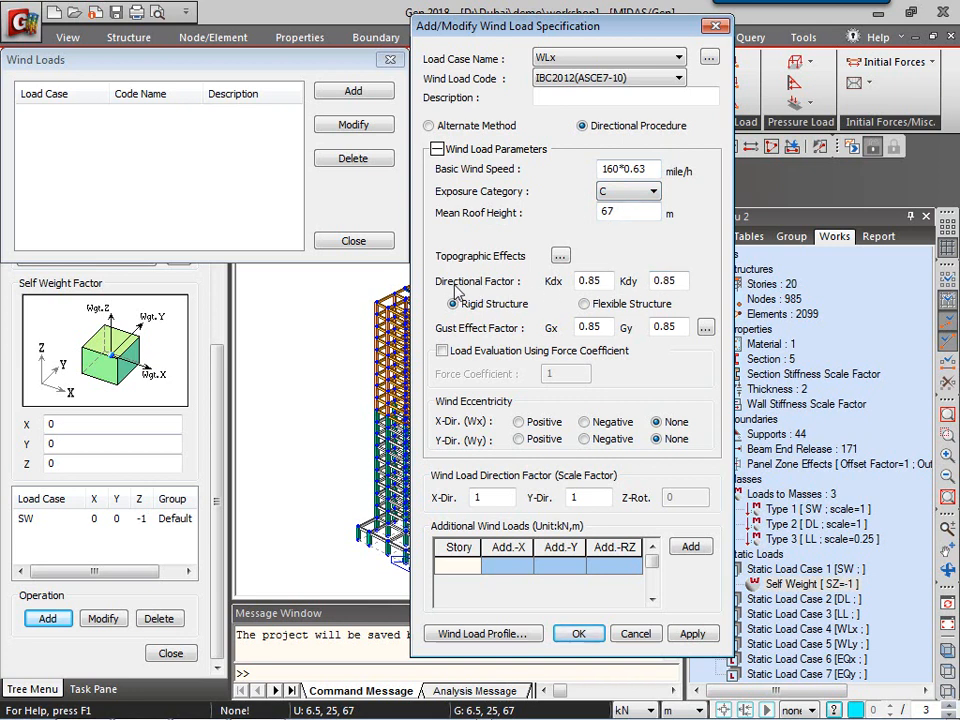
# Step: Check the directional factors Kdx and Kdy, and calculate and accept the rigid-structure gust effect factors for both directions
pyautogui.moveTo(600, 281); pyautogui.dragTo(577, 281)
pyautogui.click(600, 281)
pyautogui.moveTo(678, 281); pyautogui.dragTo(645, 284)
pyautogui.click(680, 278)
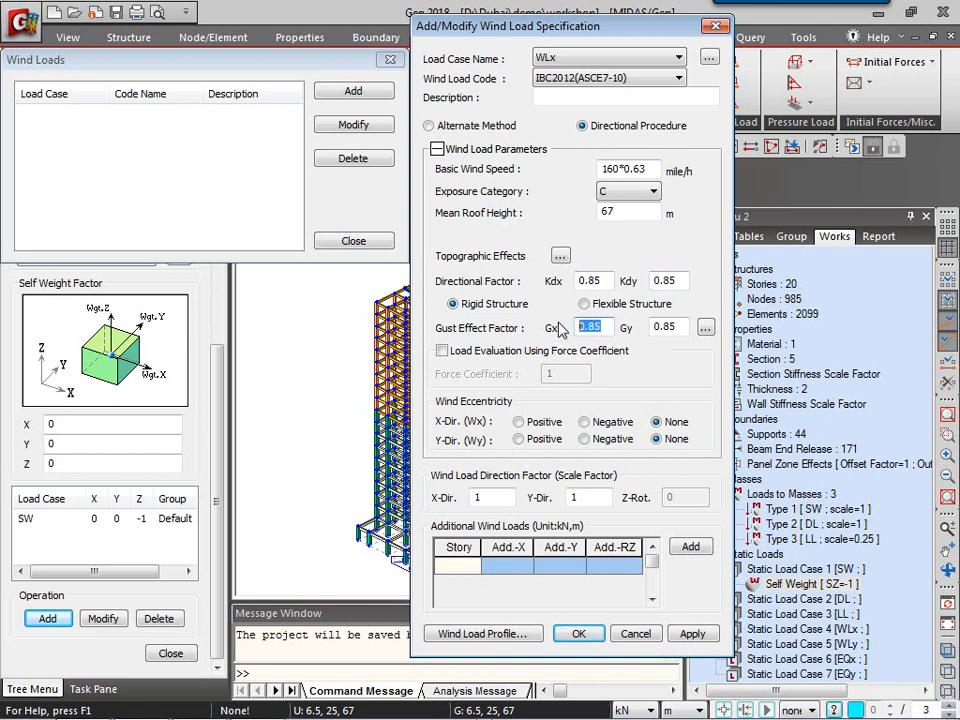
pyautogui.click(705, 330)
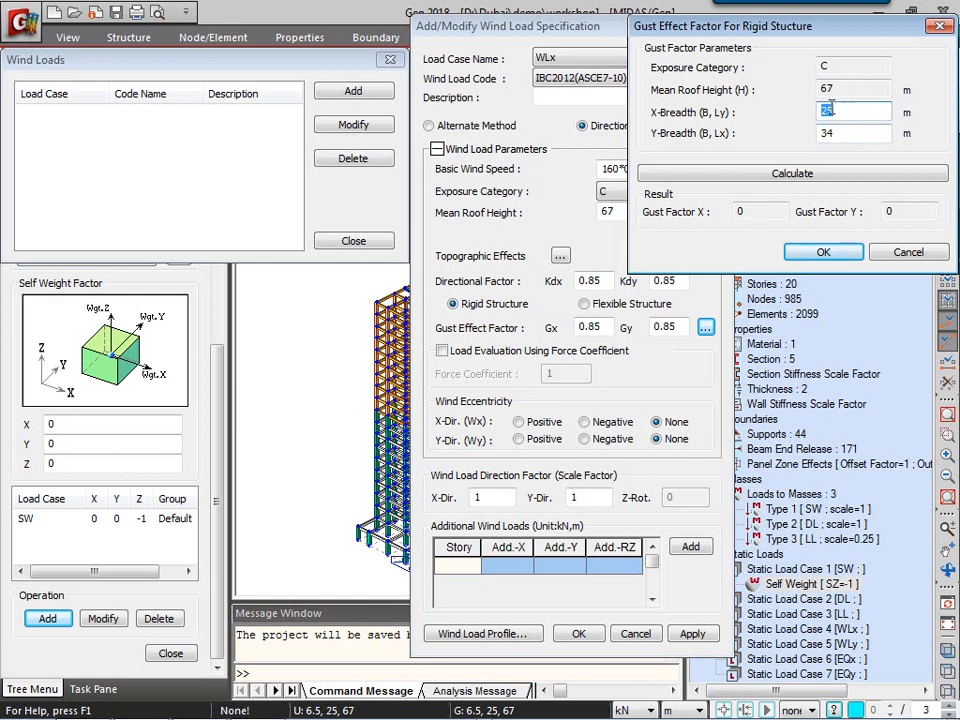
pyautogui.click(785, 178)
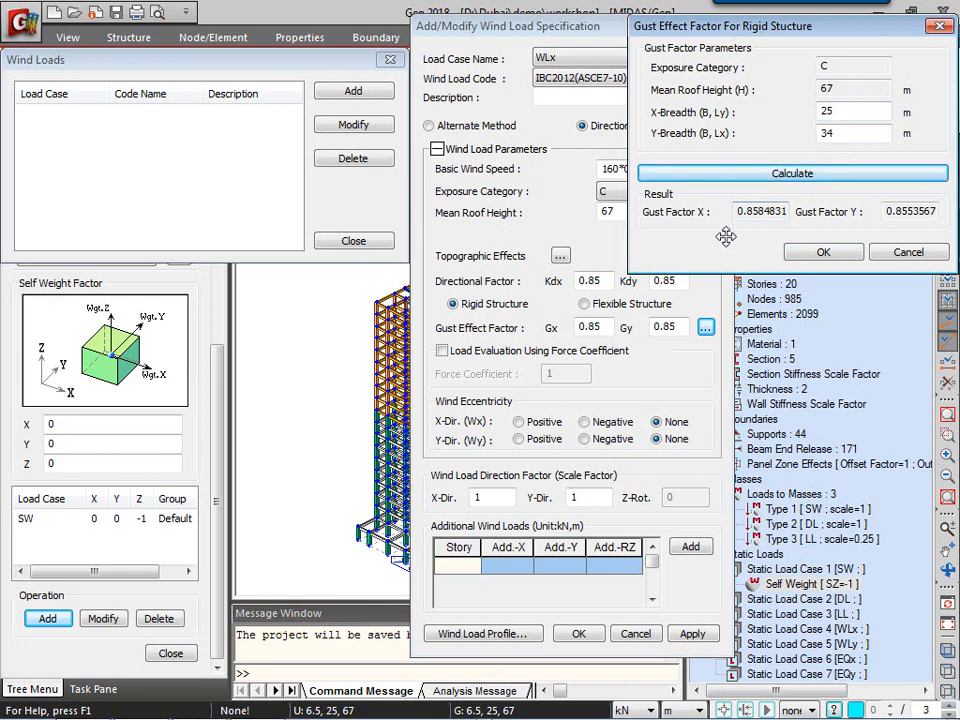
pyautogui.click(824, 253)
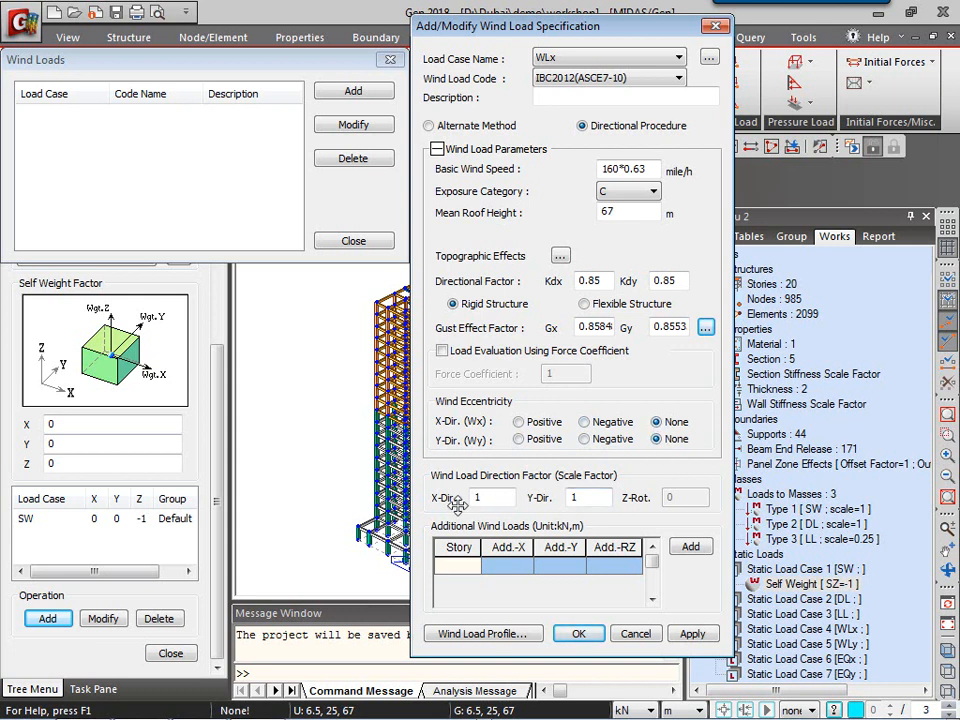
# Step: Set the Y-direction wind scale factor to 0 and apply the wind load to WLx
pyautogui.doubleClick(584, 497)
pyautogui.write('0')
pyautogui.click(700, 635)
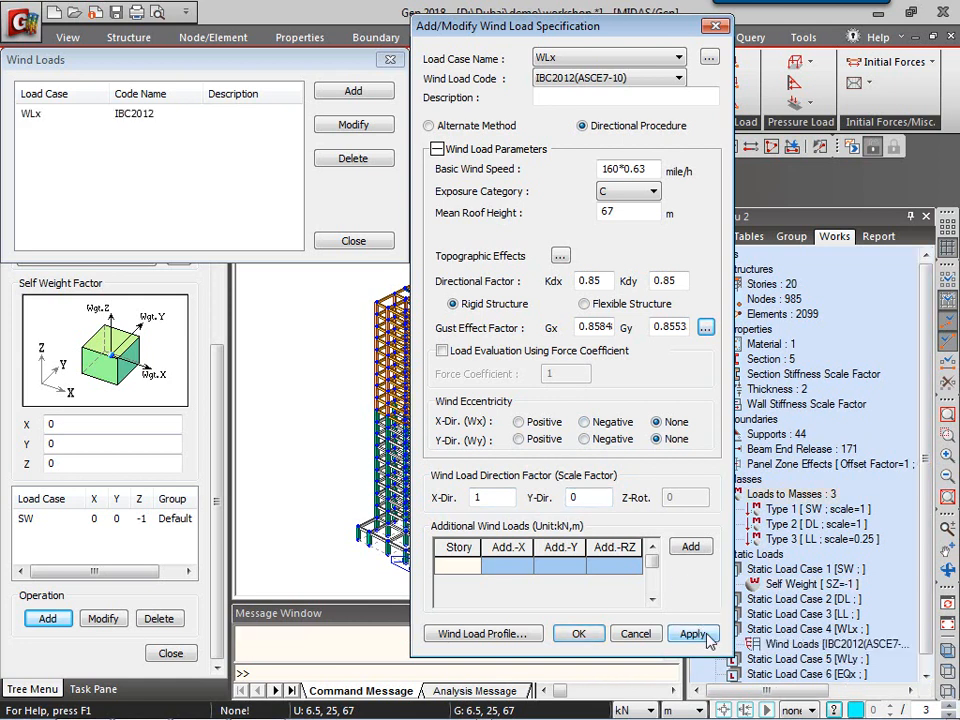
# Step: Set the wind load direction factors to 0 in X and 1 in Y
pyautogui.doubleClick(496, 497)
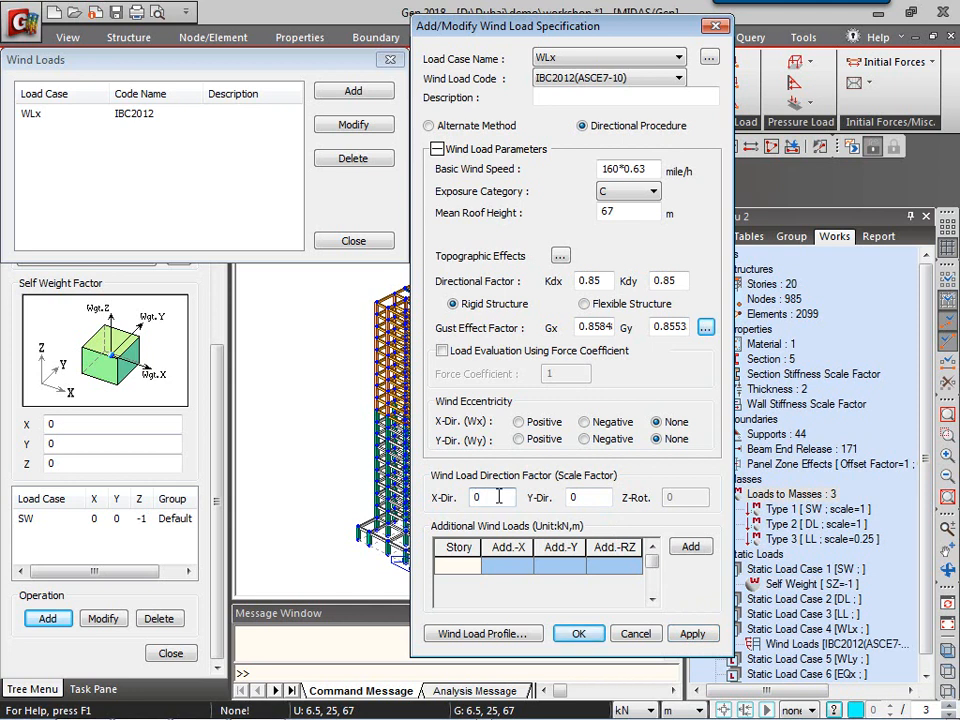
pyautogui.moveTo(600, 496); pyautogui.dragTo(553, 491)
pyautogui.write('1')
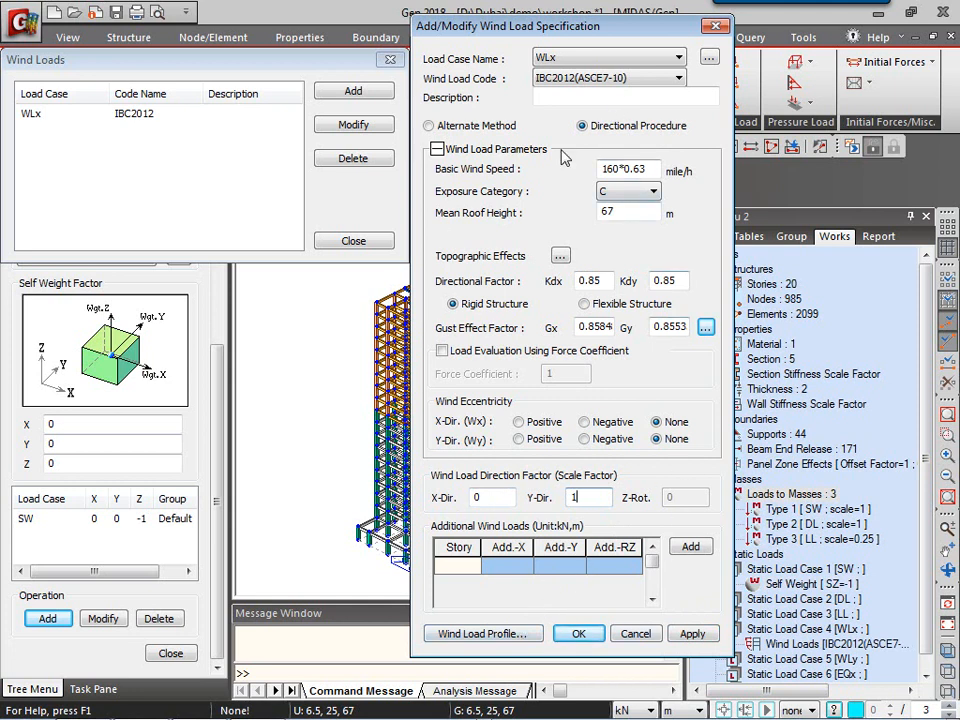
# Step: Examine the Y-direction wind load profile as story force, story shear and overturning moment
pyautogui.click(465, 636)
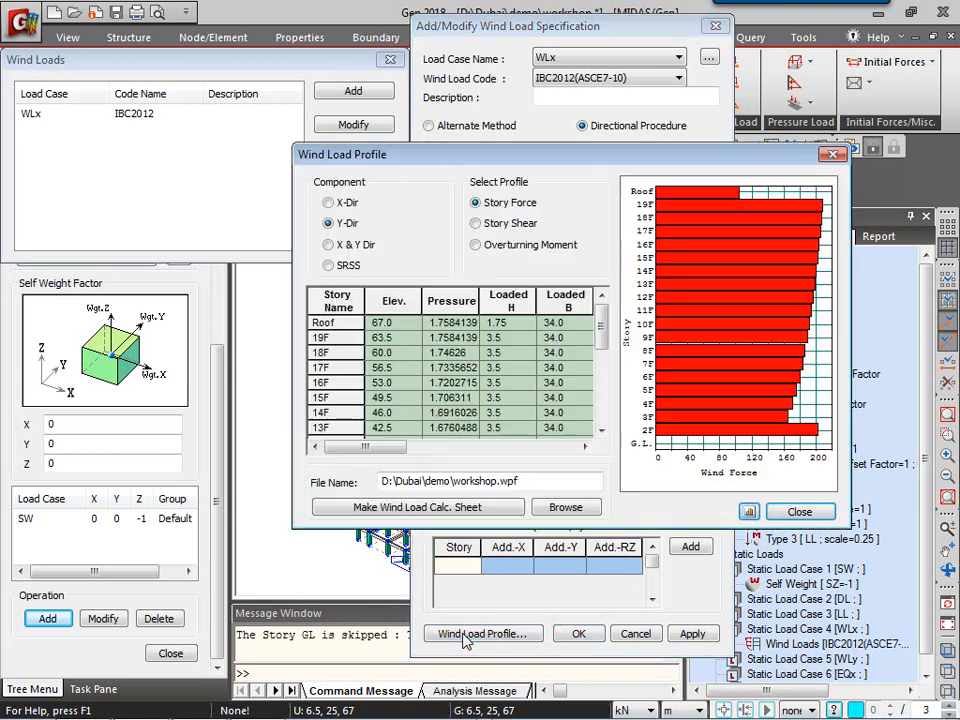
pyautogui.click(486, 223)
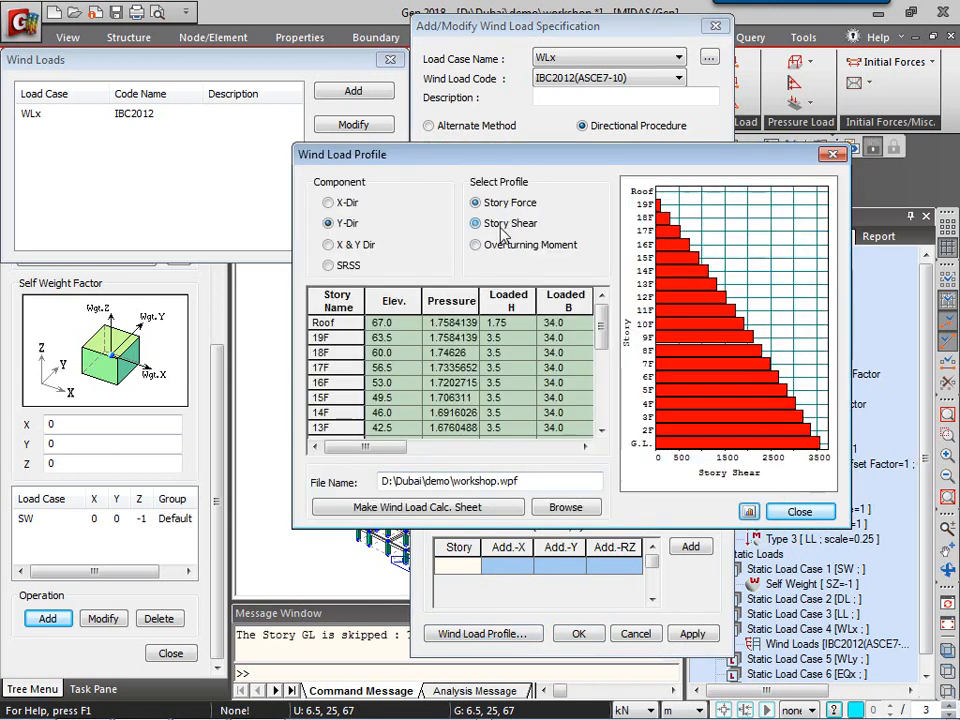
pyautogui.click(502, 247)
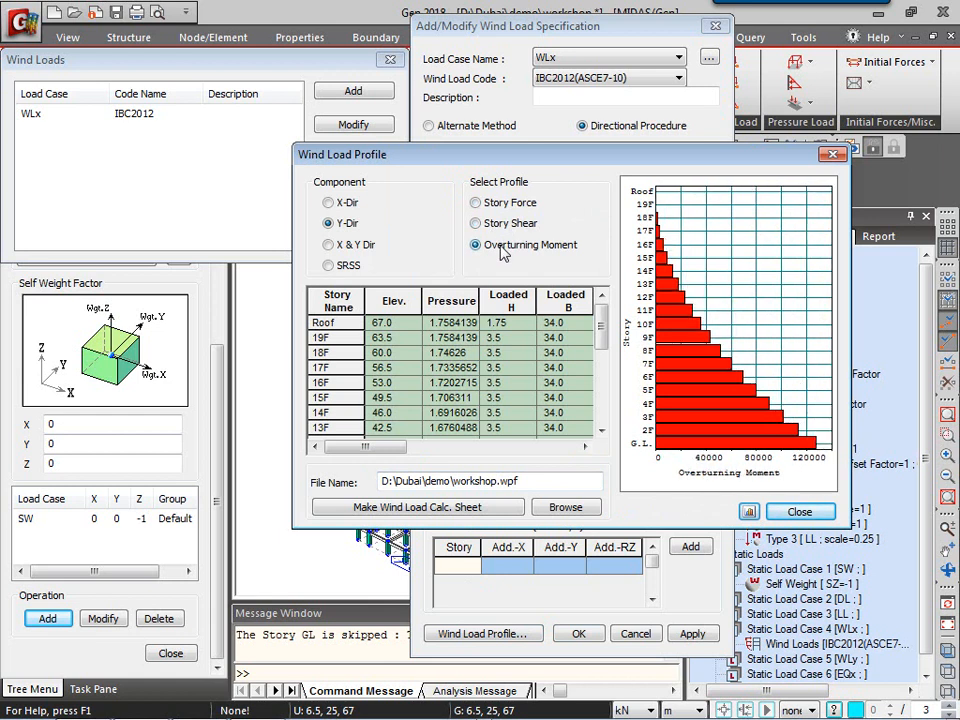
pyautogui.moveTo(383, 447)
pyautogui.mouseDown()
pyautogui.moveTo(562, 467)
pyautogui.moveTo(371, 459)
pyautogui.mouseUp()
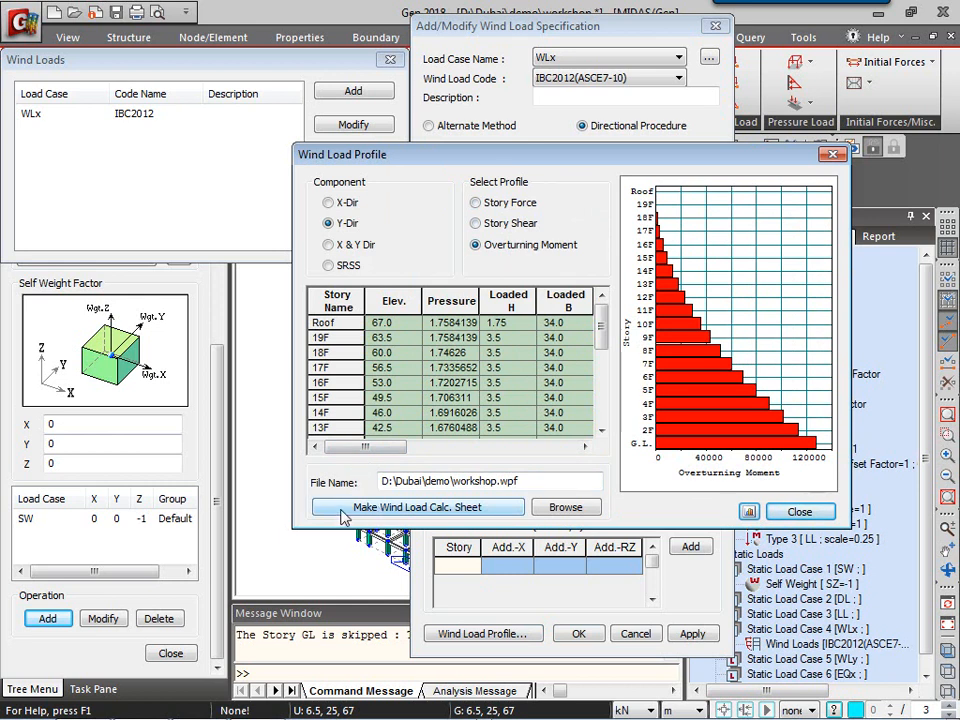
# Step: Generate the wind load calculation sheet and review its formulas, wind parameters, pressure coefficients and story load tables
pyautogui.click(427, 508)
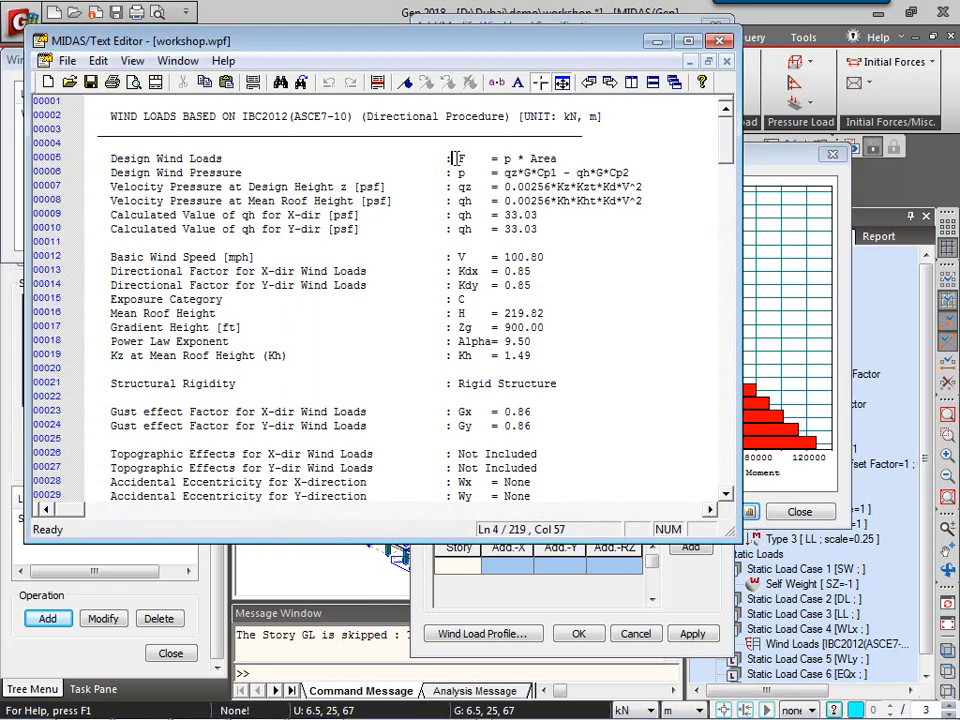
pyautogui.moveTo(453, 158); pyautogui.dragTo(557, 158)
pyautogui.moveTo(457, 172); pyautogui.dragTo(630, 173)
pyautogui.moveTo(464, 186); pyautogui.dragTo(628, 200)
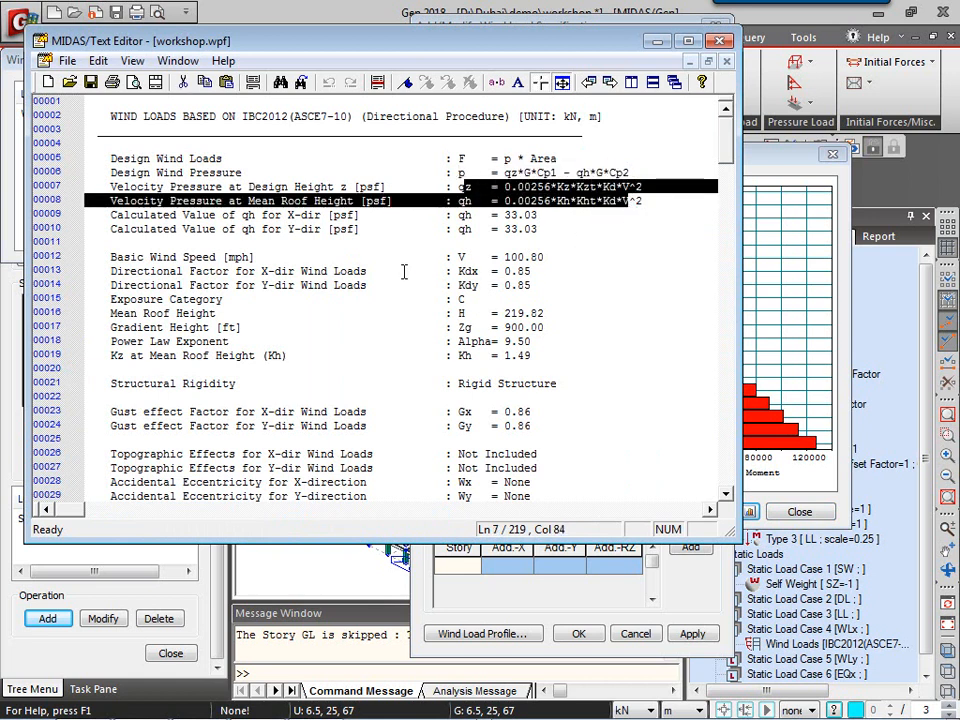
pyautogui.moveTo(465, 257); pyautogui.dragTo(509, 425)
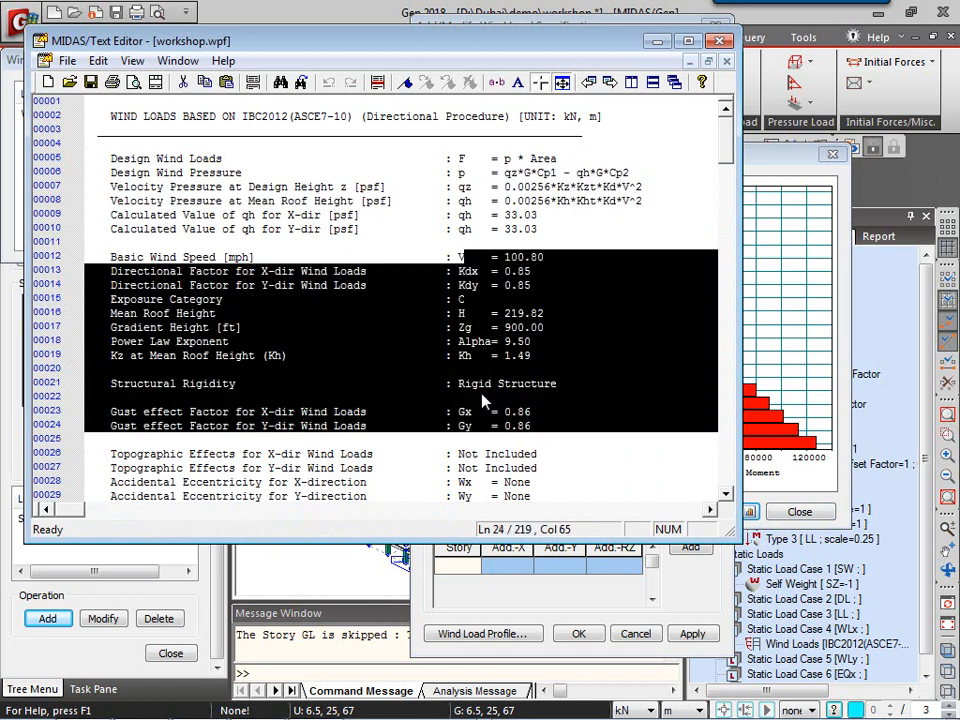
pyautogui.click(479, 390)
pyautogui.scroll(-19, 479, 394)
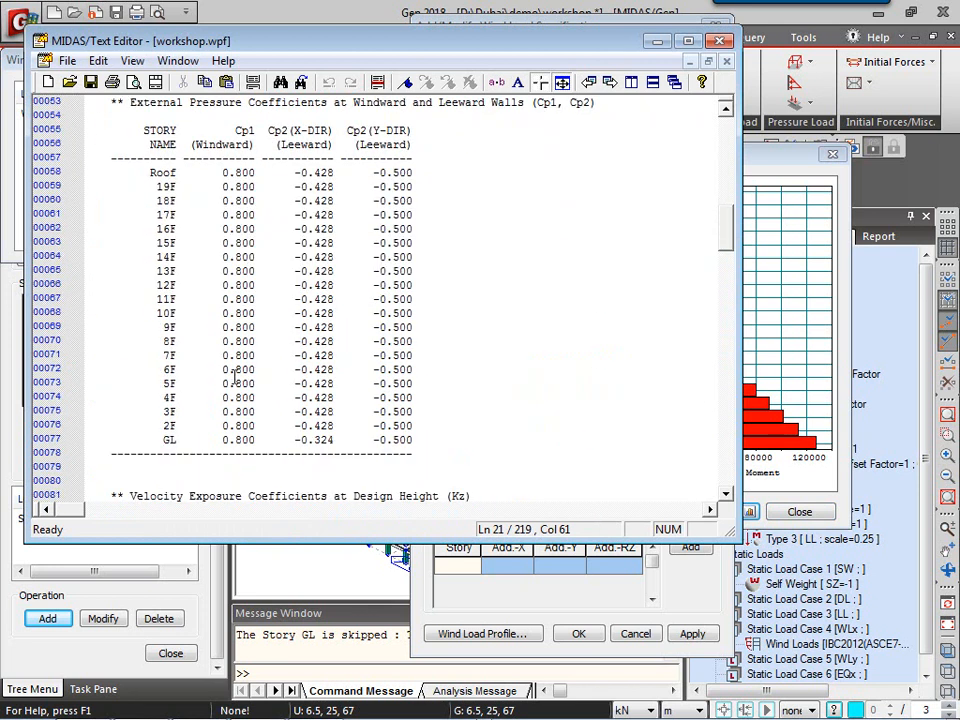
pyautogui.scroll(-17, 351, 428)
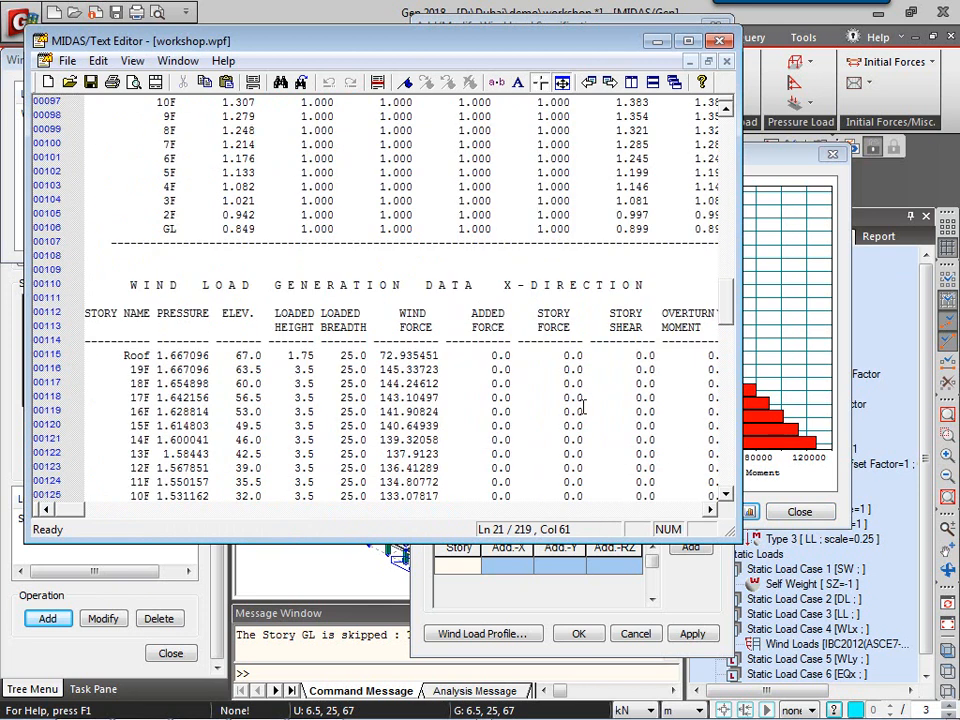
pyautogui.scroll(-13, 585, 403)
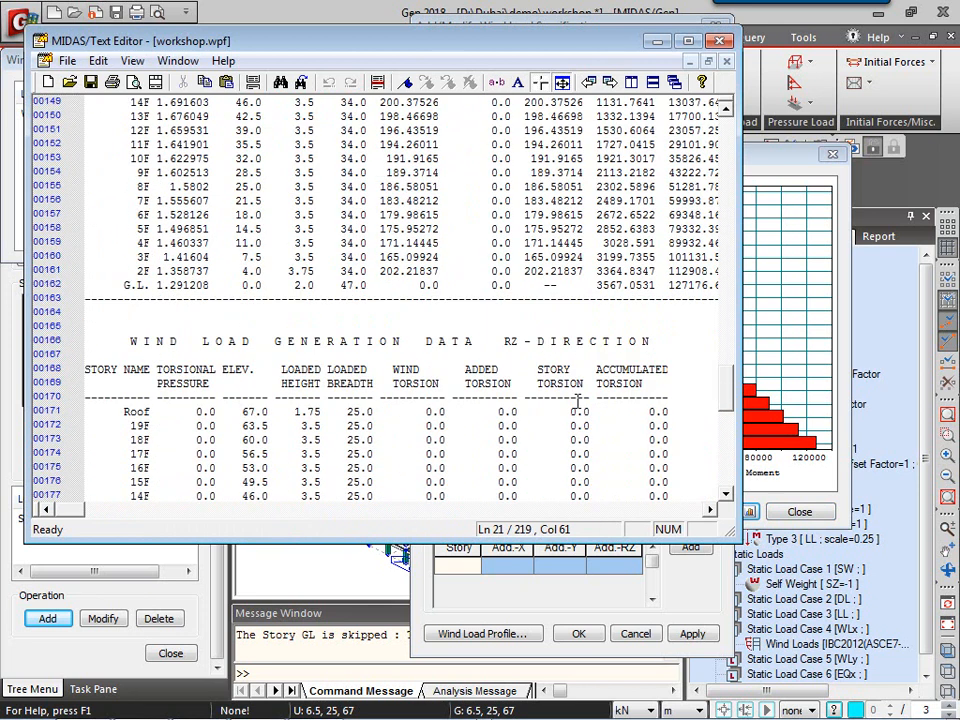
pyautogui.scroll(-13, 568, 395)
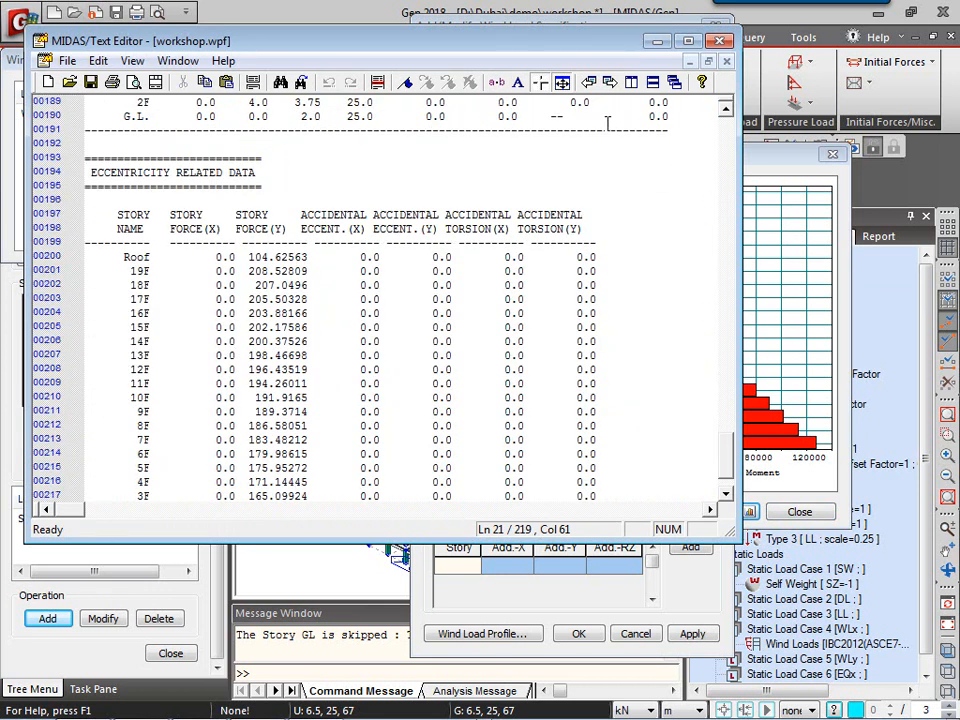
pyautogui.click(720, 41)
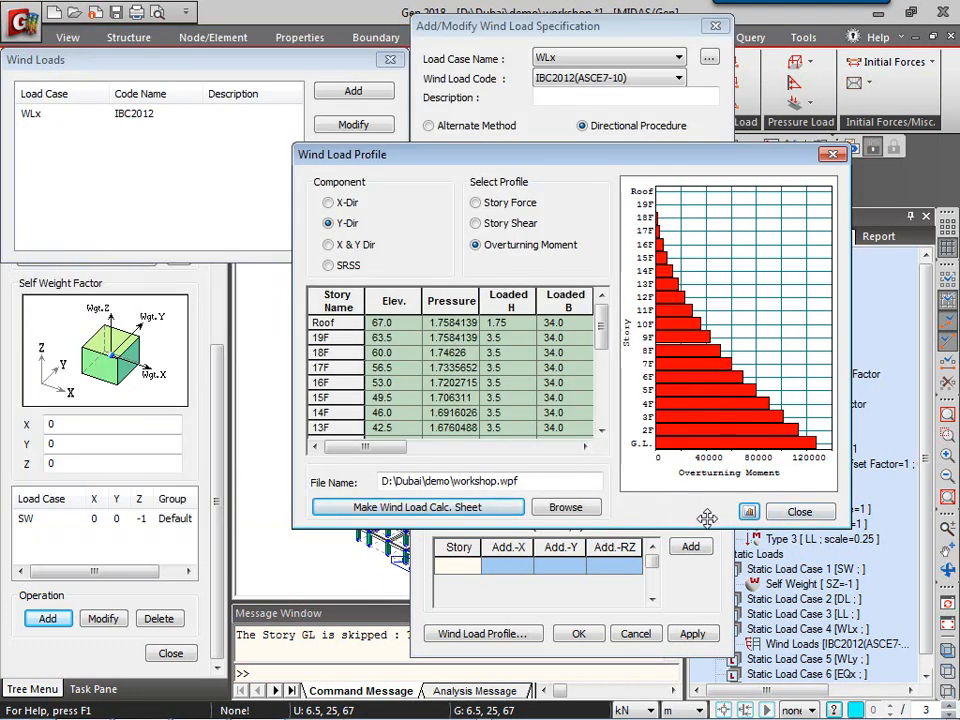
# Step: Save the overturning moment profile as a dynamic report chart named WLProf and close the wind load profile
pyautogui.click(749, 513)
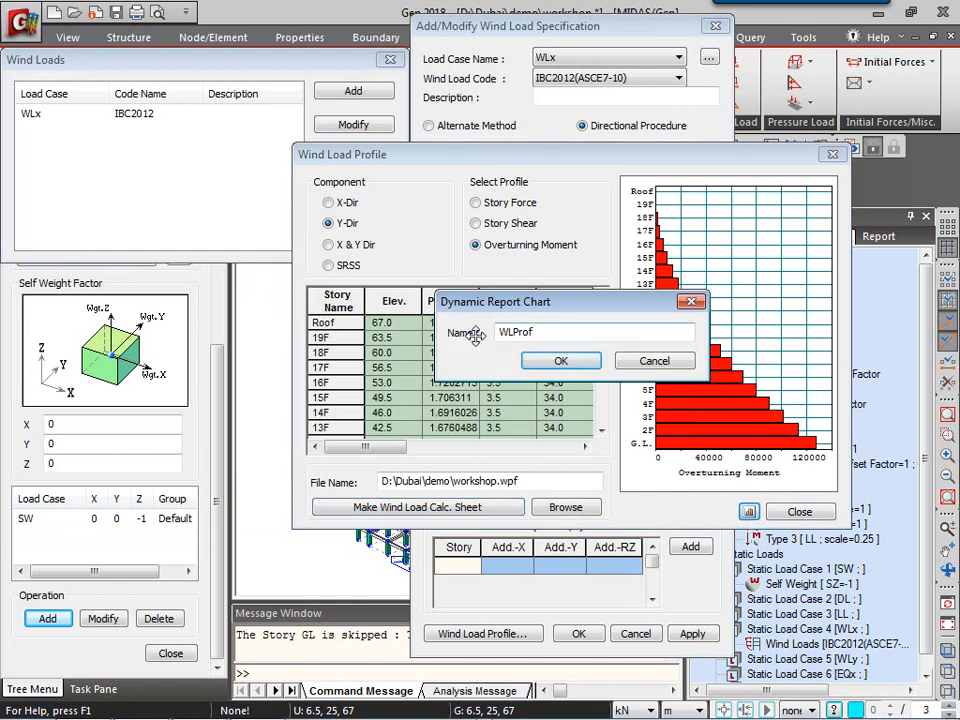
pyautogui.click(548, 362)
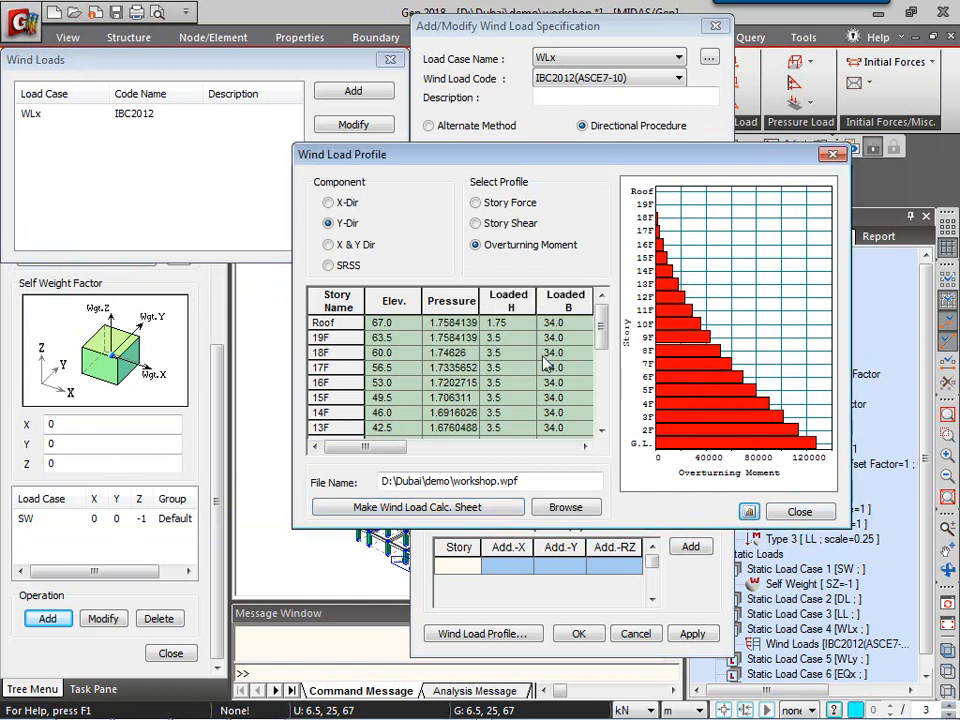
pyautogui.click(797, 512)
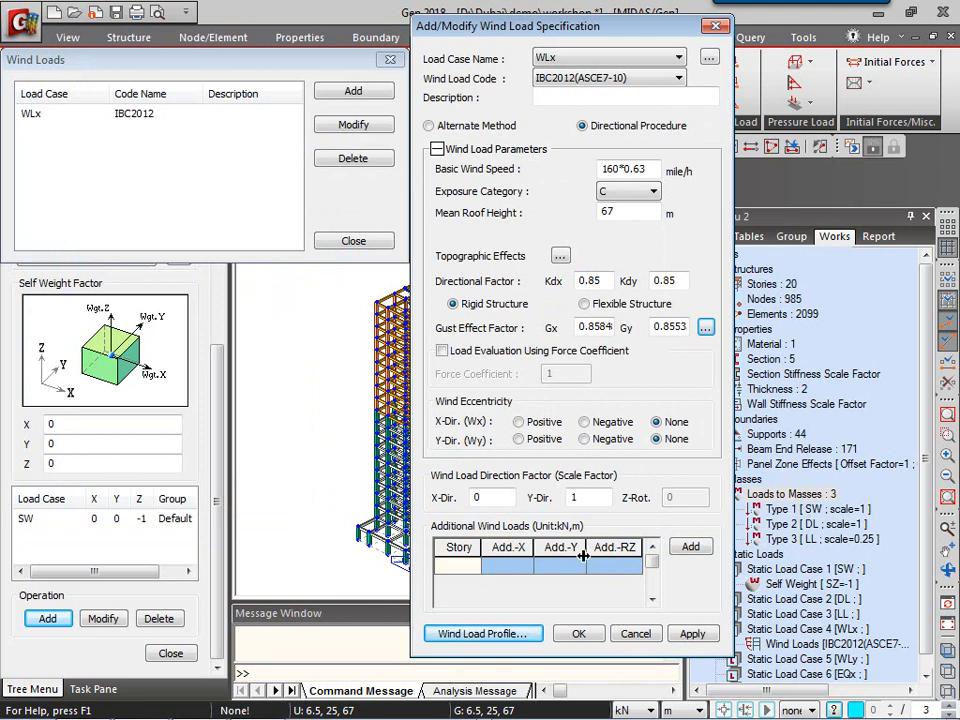
# Step: Accept the wind load specification and select the WLx entry in the wind load list
pyautogui.click(578, 634)
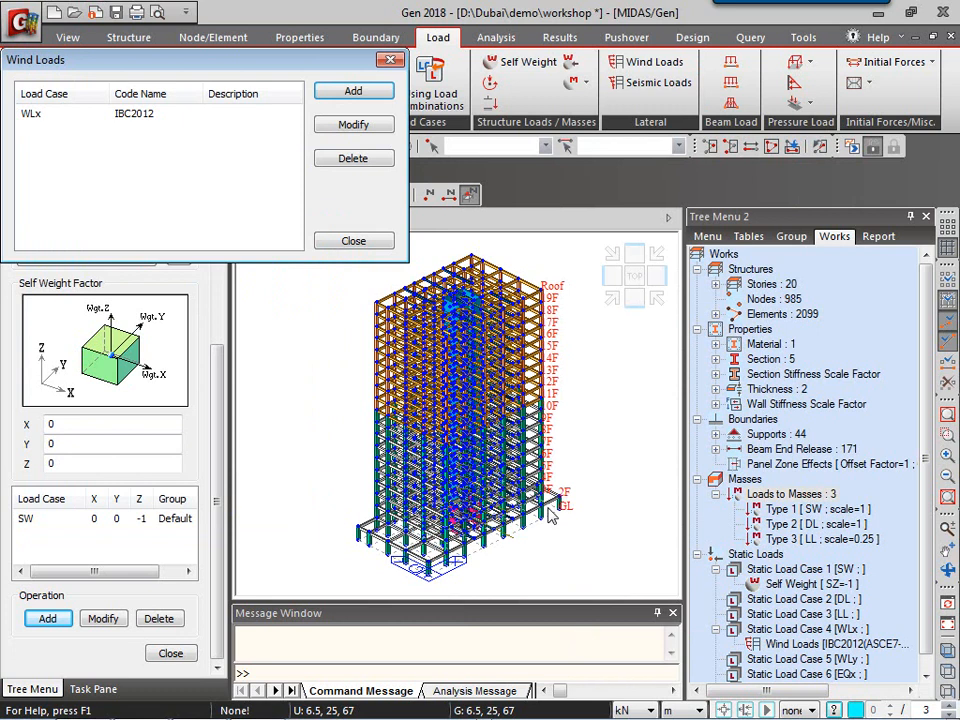
pyautogui.click(136, 121)
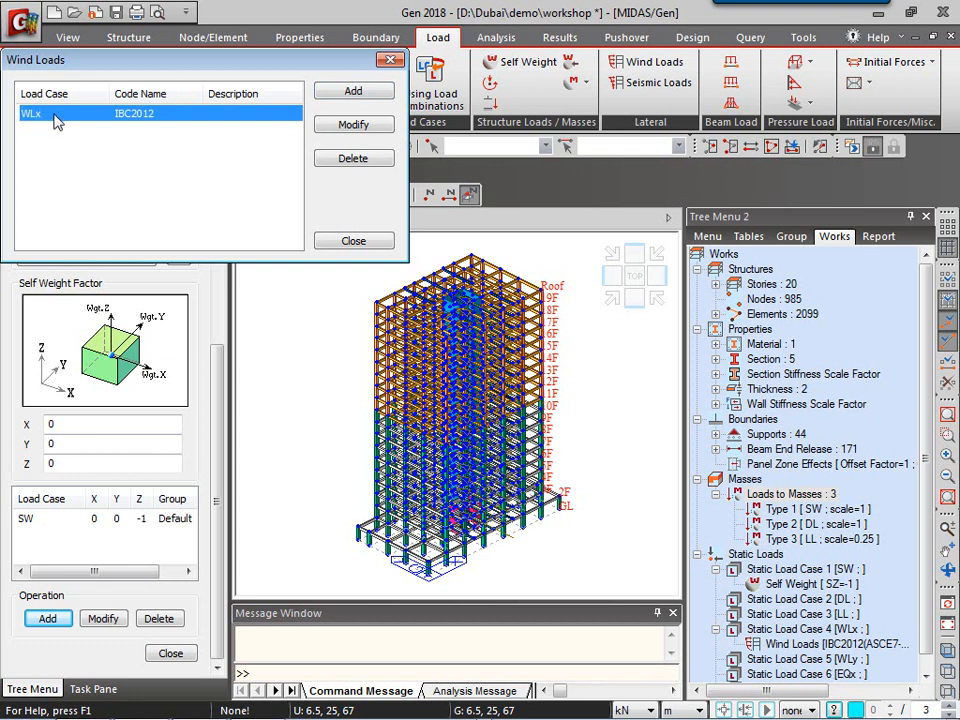
# Step: Modify the WLx wind load to use a direction factor of 1 in X and 0 in Y
pyautogui.click(362, 124)
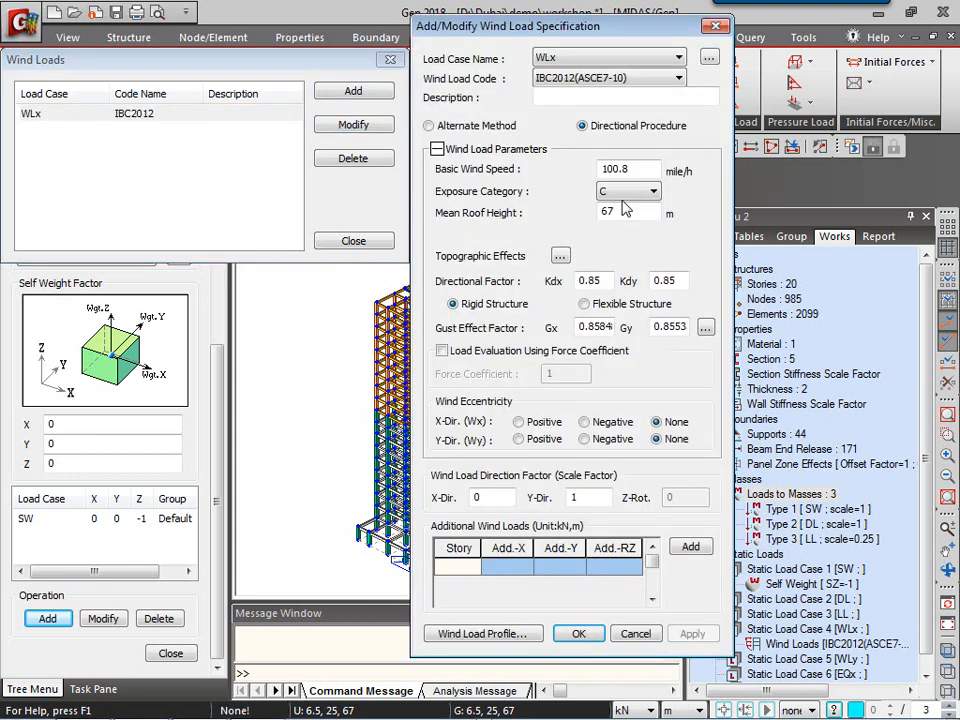
pyautogui.doubleClick(485, 497)
pyautogui.write('1')
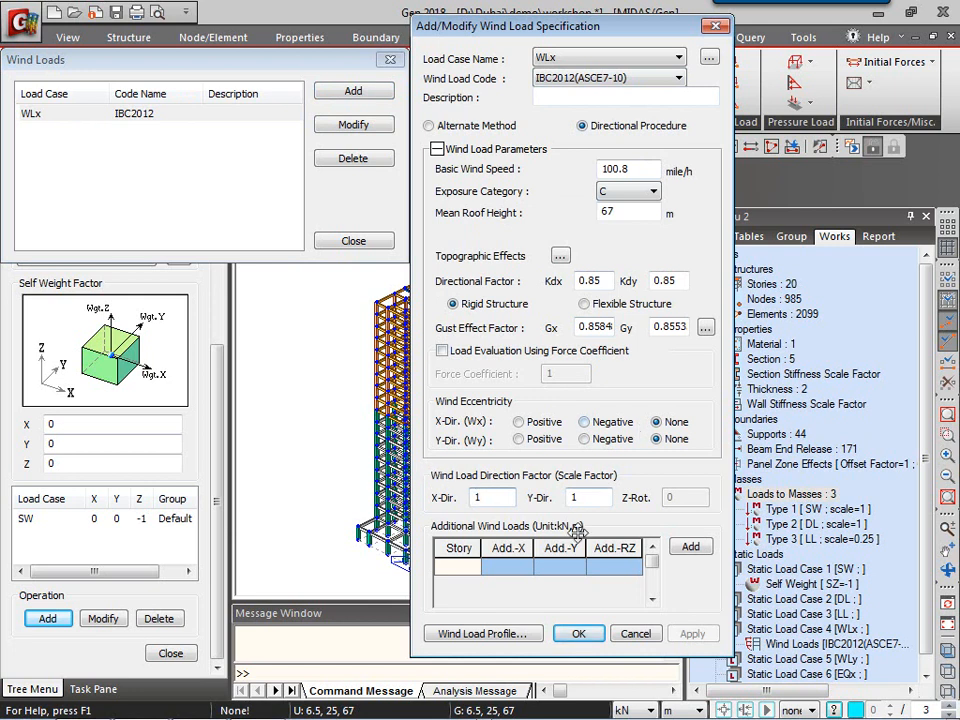
pyautogui.doubleClick(575, 497)
pyautogui.write('0')
pyautogui.click(578, 633)
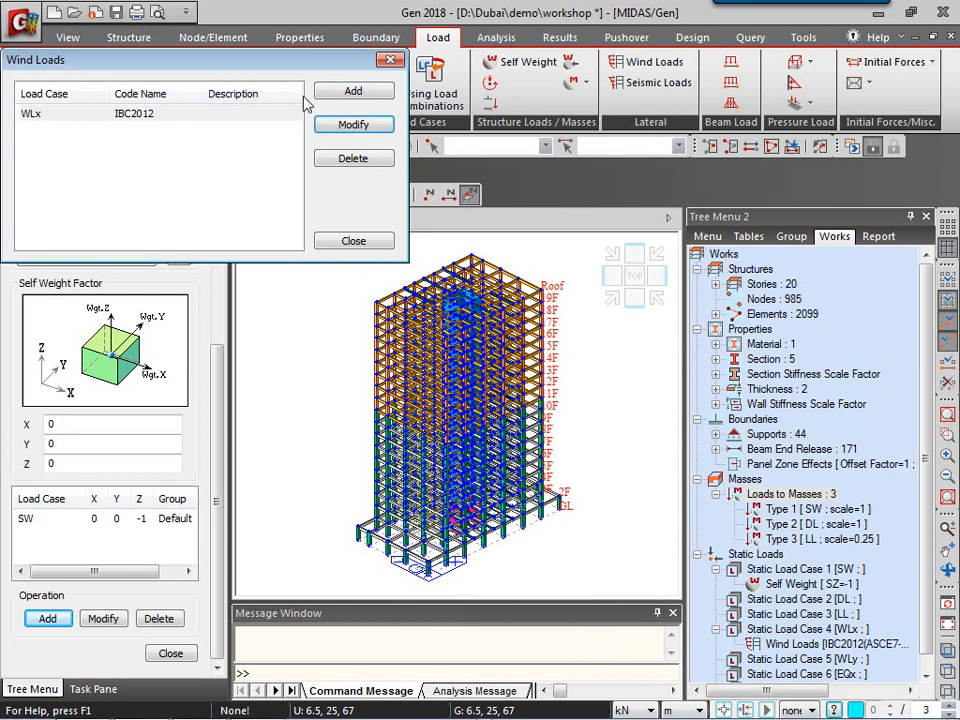
# Step: Add a wind load for case WLy using code IBC2012(ASCE7-10) with a basic wind speed of 160*0.63 mile/h
pyautogui.click(335, 93)
pyautogui.click(608, 57)
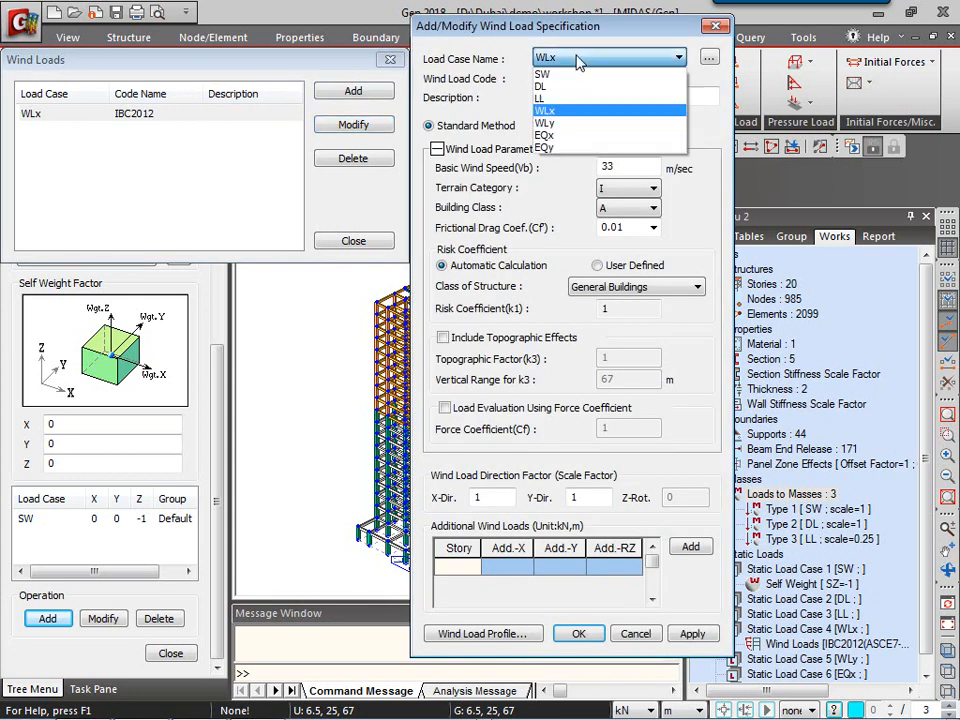
pyautogui.click(573, 124)
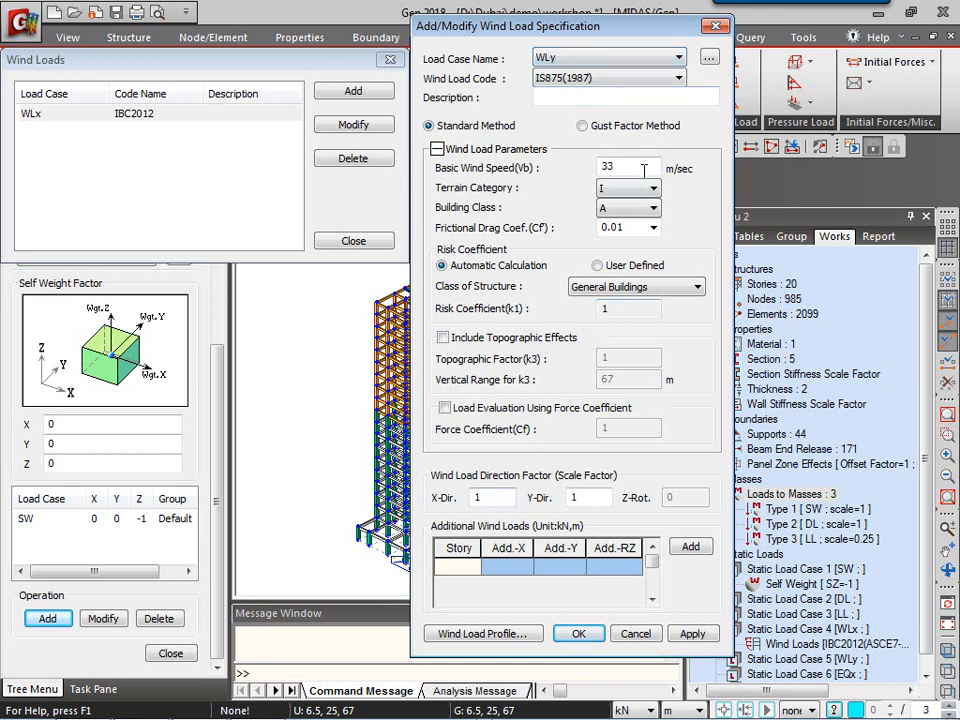
pyautogui.click(621, 79)
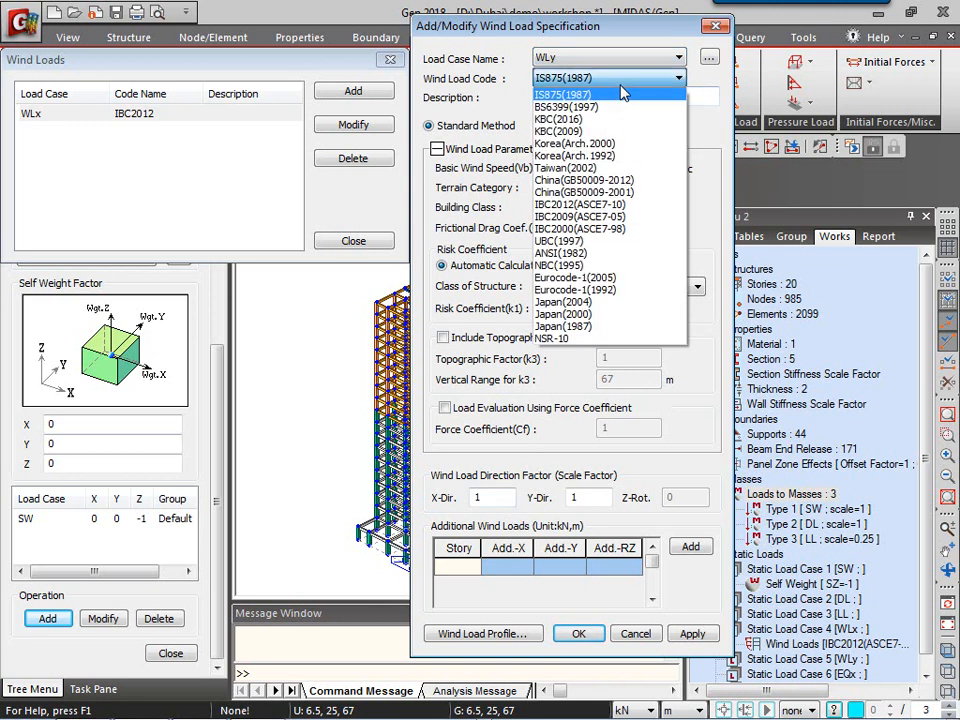
pyautogui.click(600, 205)
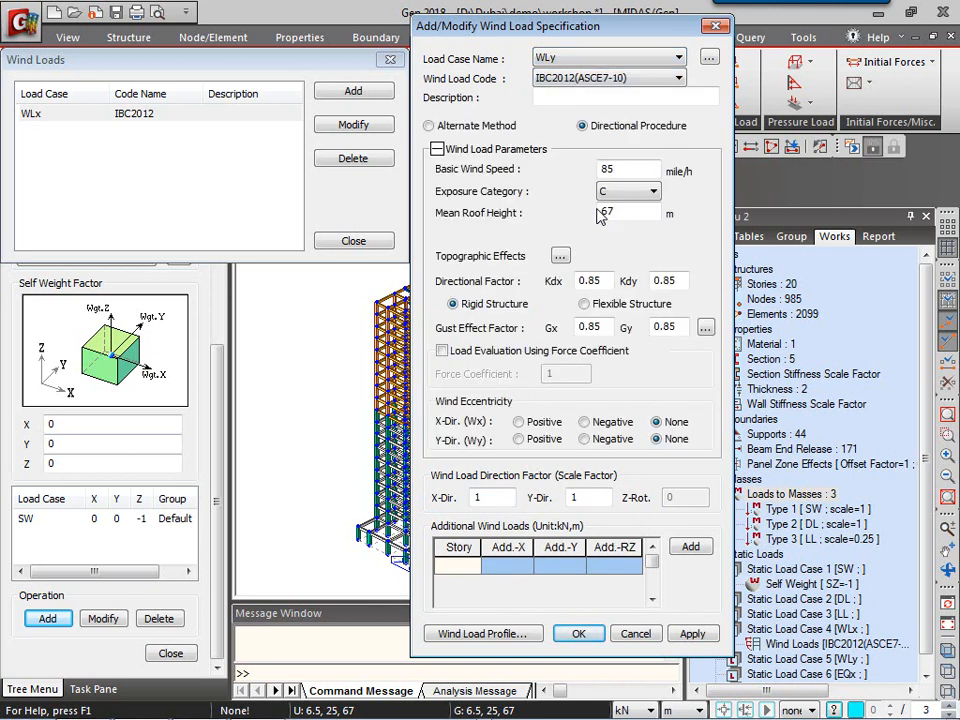
pyautogui.moveTo(619, 168); pyautogui.dragTo(597, 176)
pyautogui.write('160*0.63')
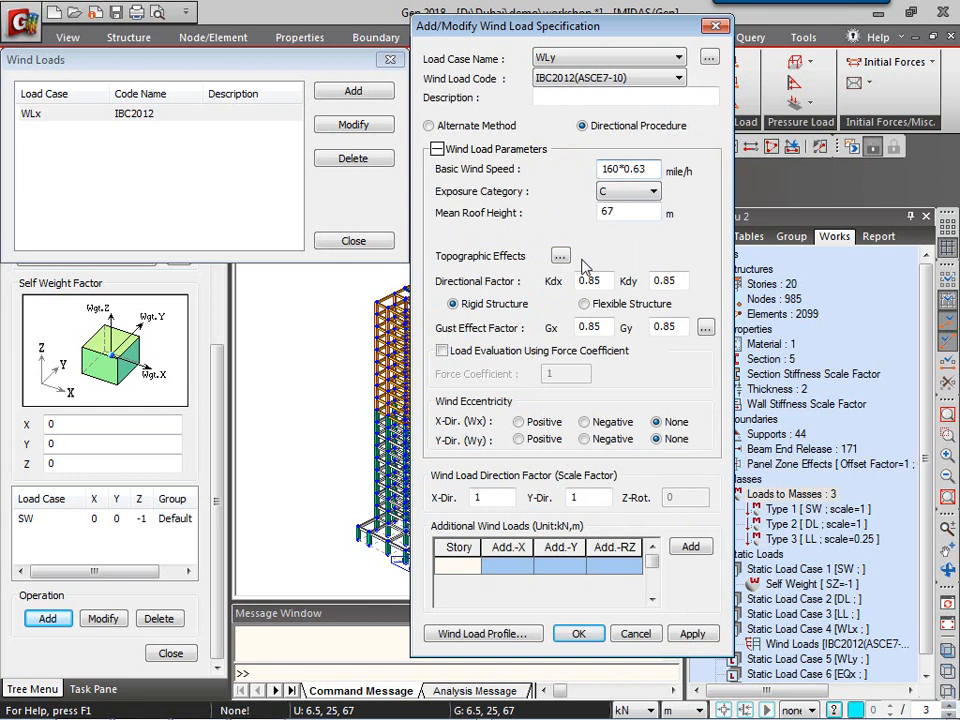
# Step: Calculate the X and Y gust effect factors for the WLy wind load as a rigid structure
pyautogui.click(705, 327)
pyautogui.click(792, 173)
pyautogui.click(821, 246)
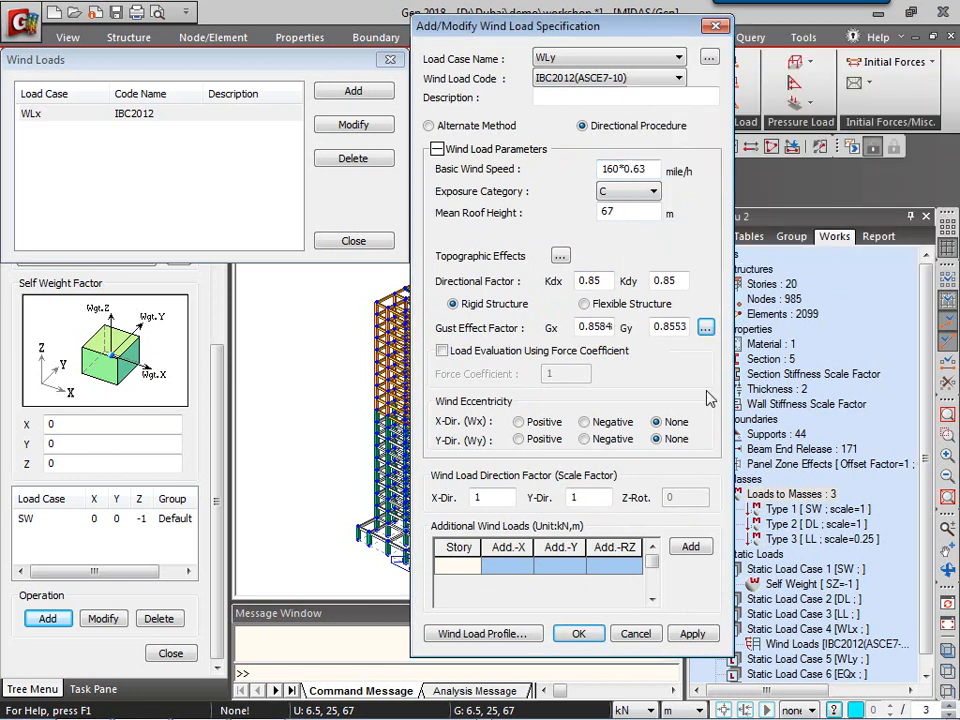
# Step: Set the WLy wind load's X-direction factor to 0, accept the specification and close the wind load list
pyautogui.moveTo(481, 497); pyautogui.dragTo(453, 494)
pyautogui.write('0')
pyautogui.click(578, 633)
pyautogui.click(100, 116)
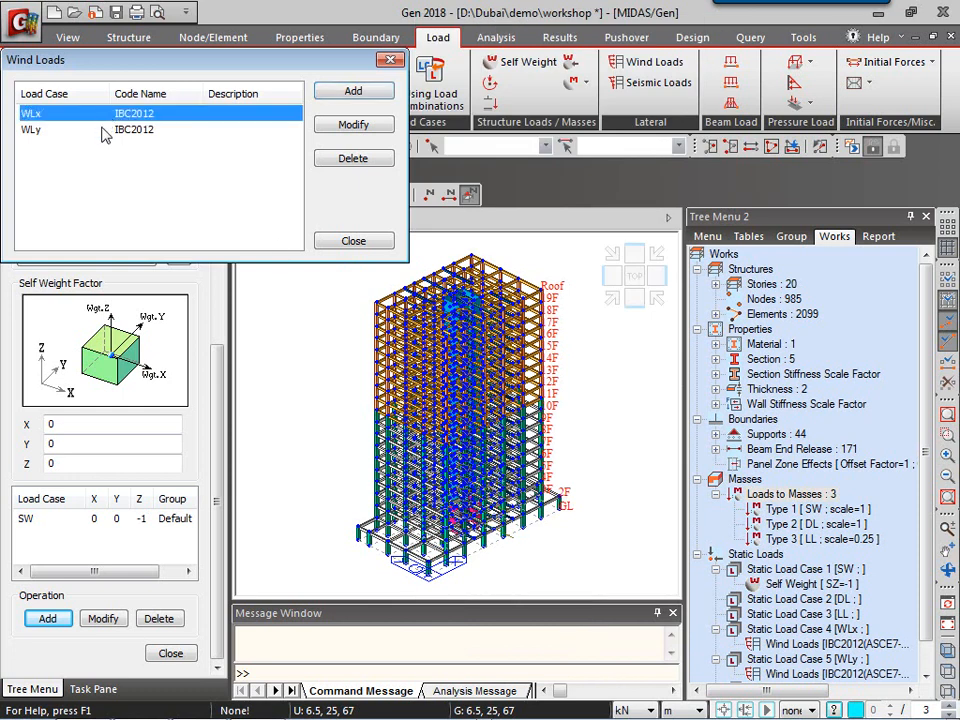
pyautogui.click(102, 130)
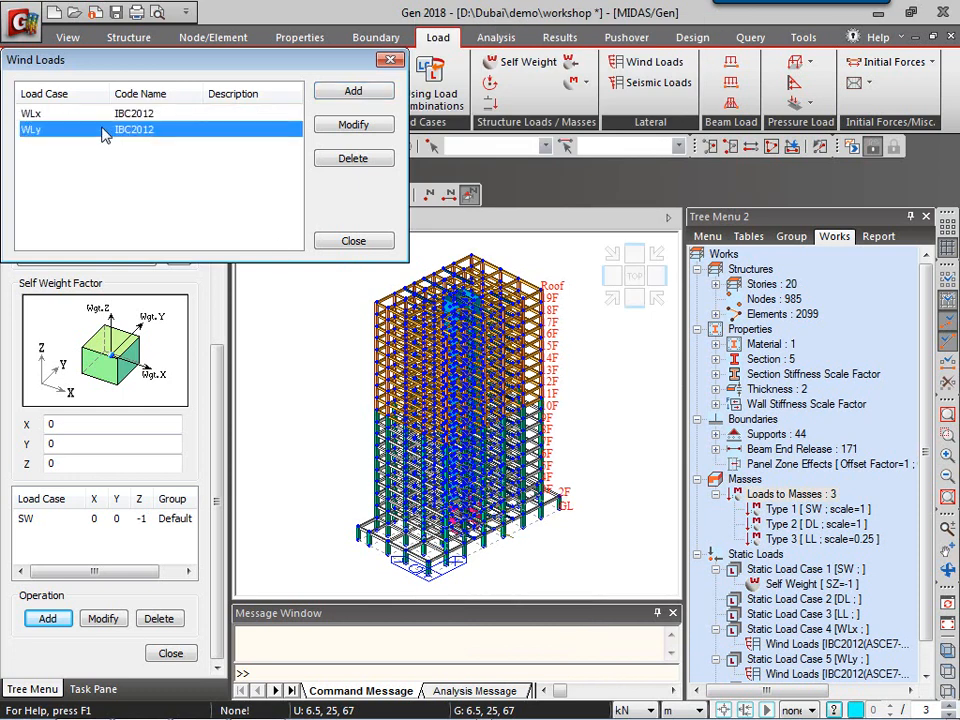
pyautogui.click(350, 242)
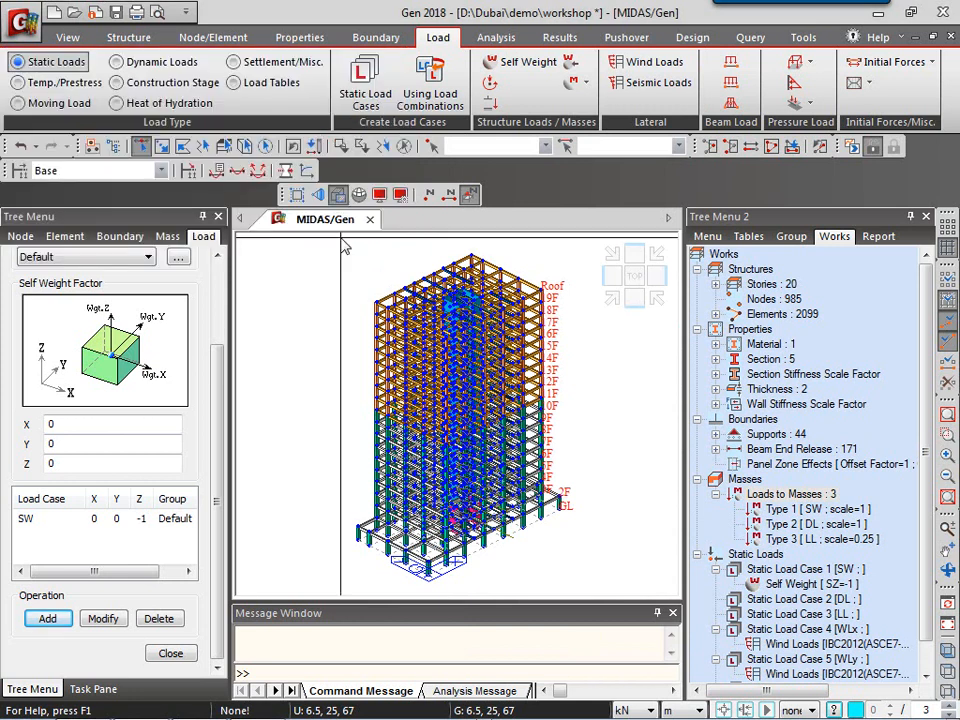
# Step: Start a static seismic load for case EQx using UBC(1997) with soil profile type Sd and seismic zone factor 2B(0.20)
pyautogui.click(645, 86)
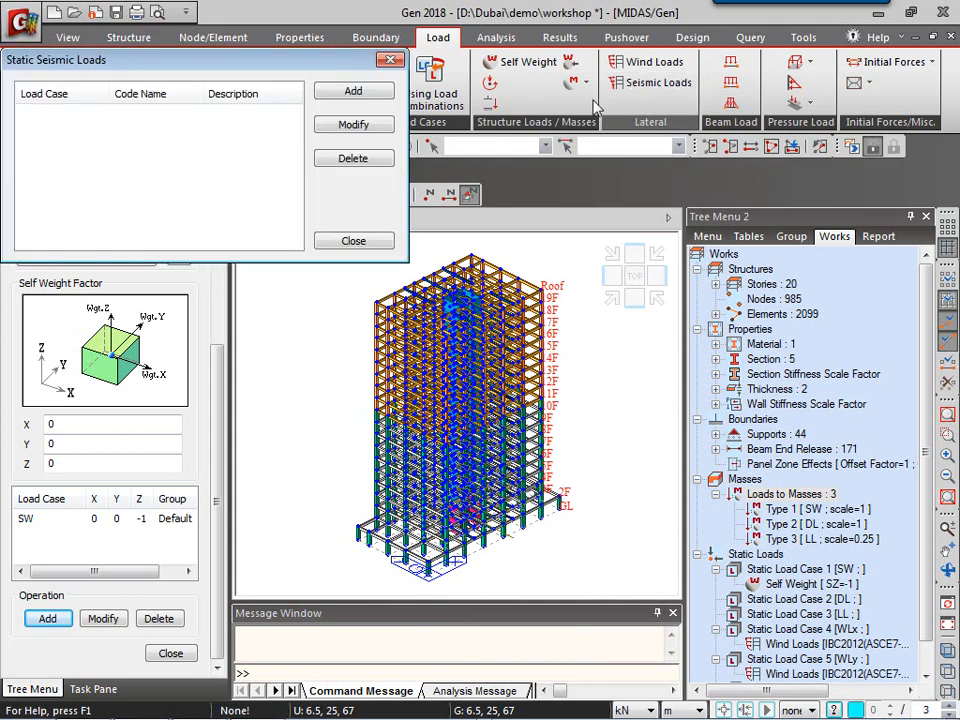
pyautogui.click(362, 97)
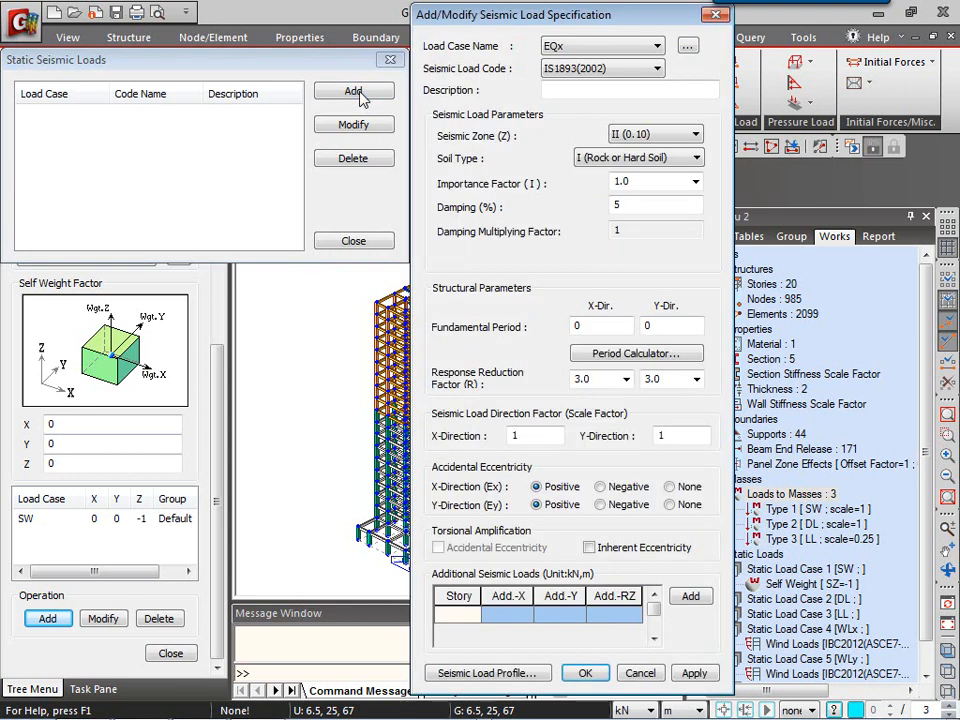
pyautogui.click(590, 70)
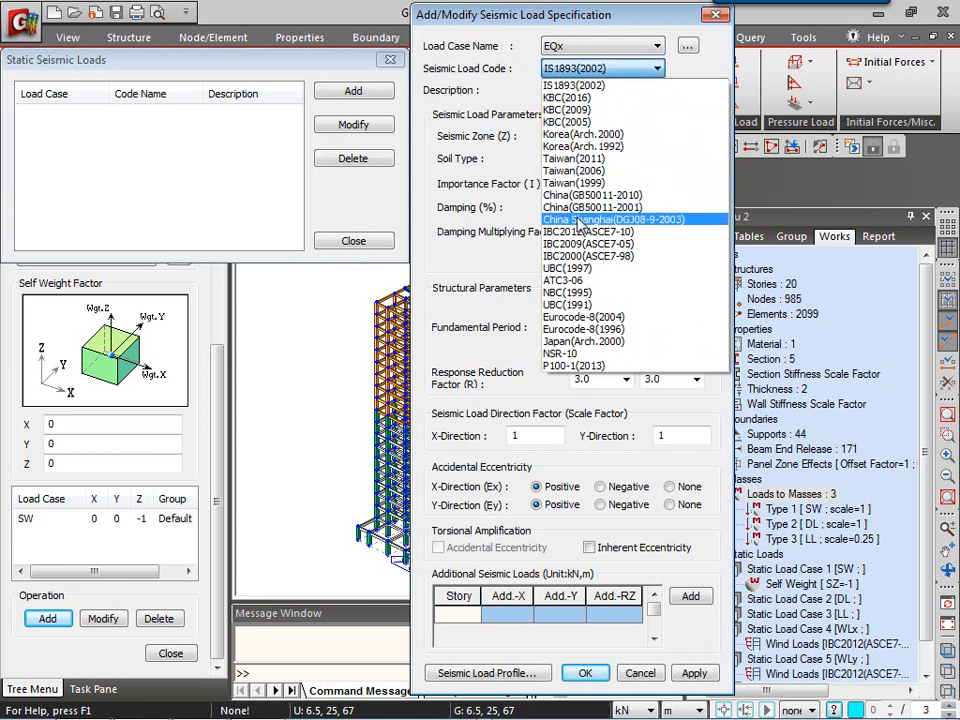
pyautogui.click(566, 268)
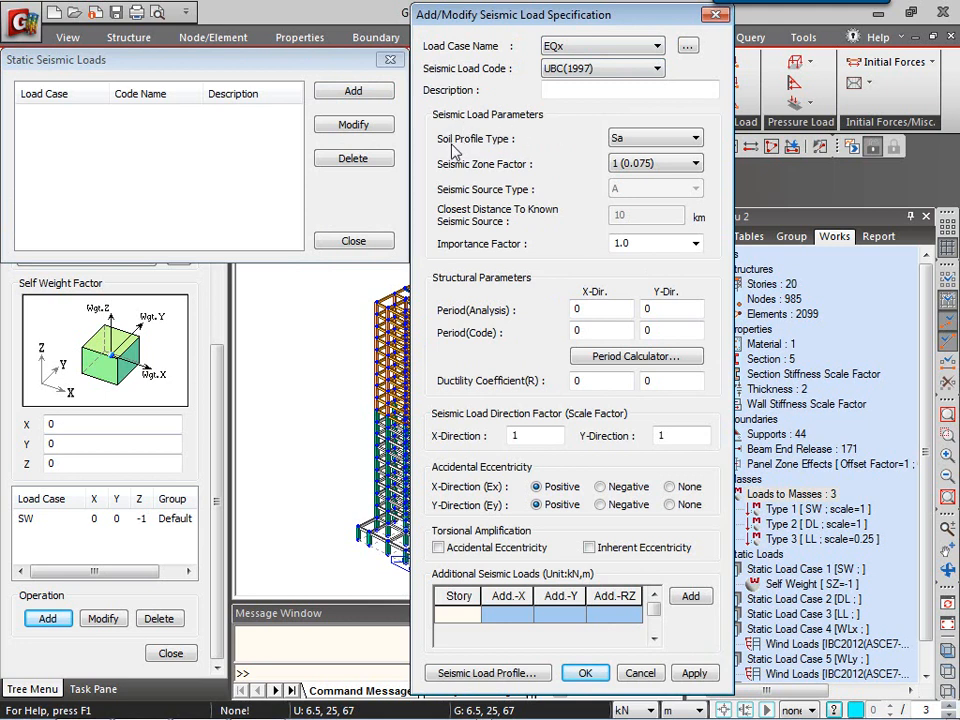
pyautogui.click(694, 139)
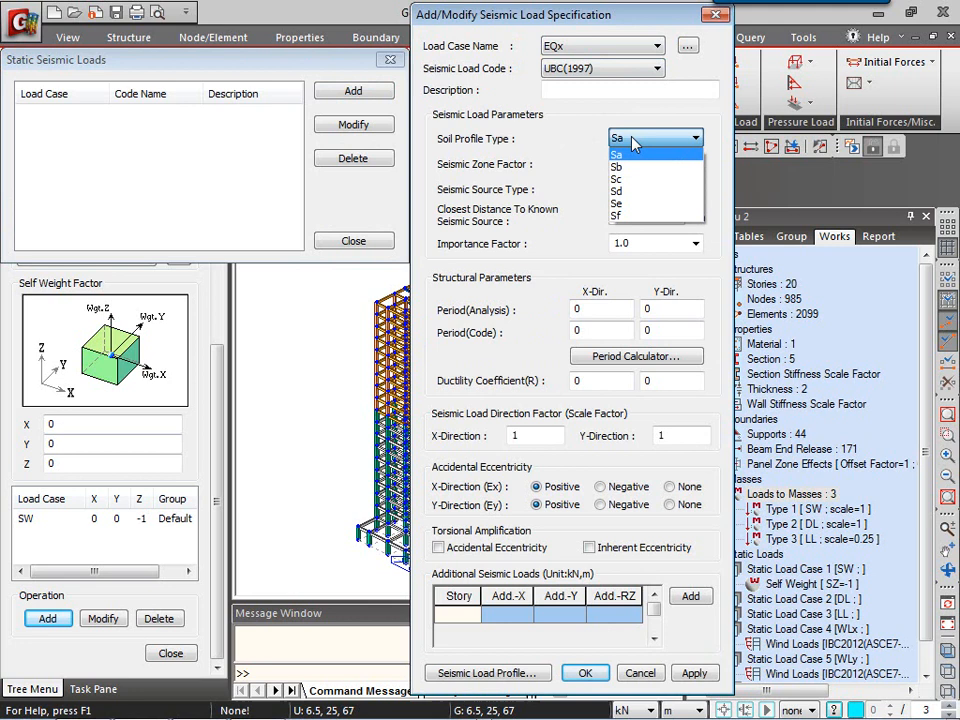
pyautogui.click(632, 191)
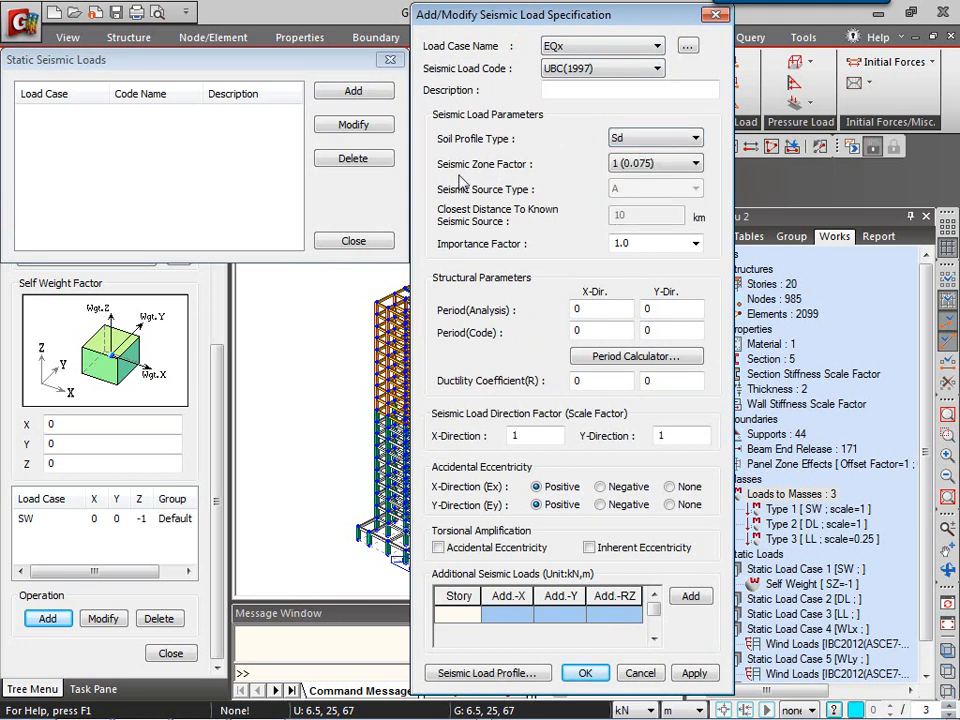
pyautogui.click(640, 164)
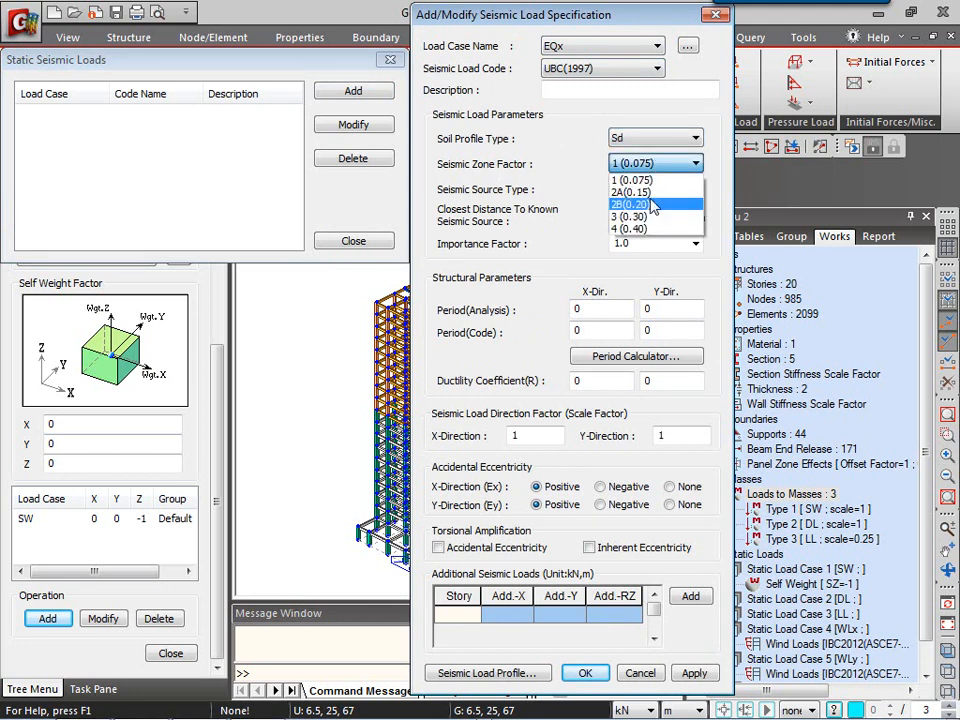
pyautogui.click(650, 204)
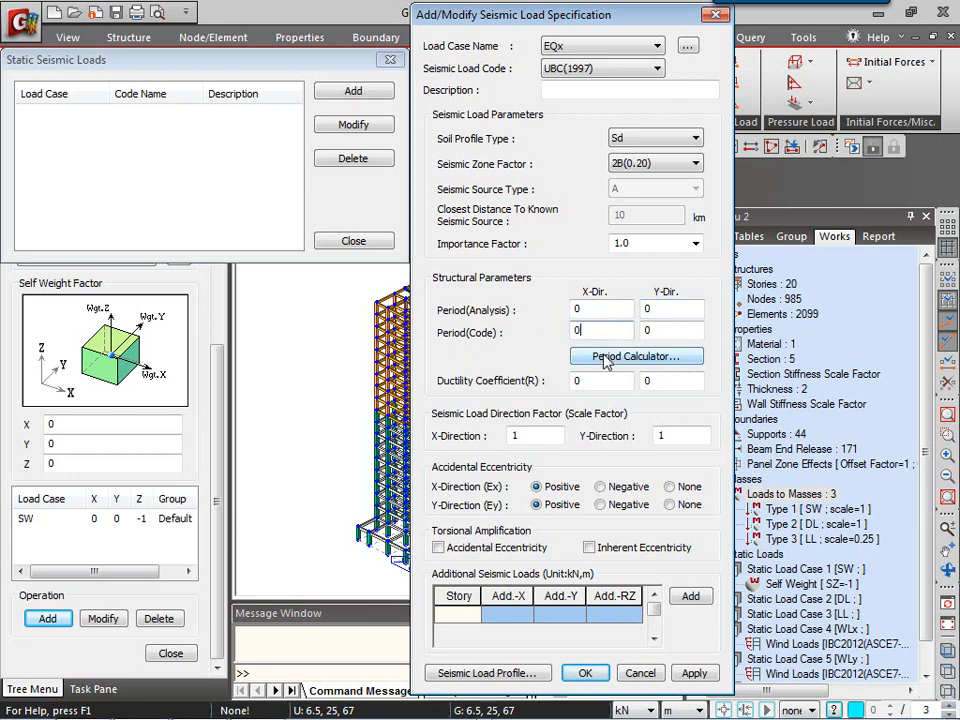
# Step: Calculate the code periods with T = 0.030Hn^(3/4) and set the ductility coefficient R to 4.5 in both directions
pyautogui.click(584, 330)
pyautogui.click(606, 358)
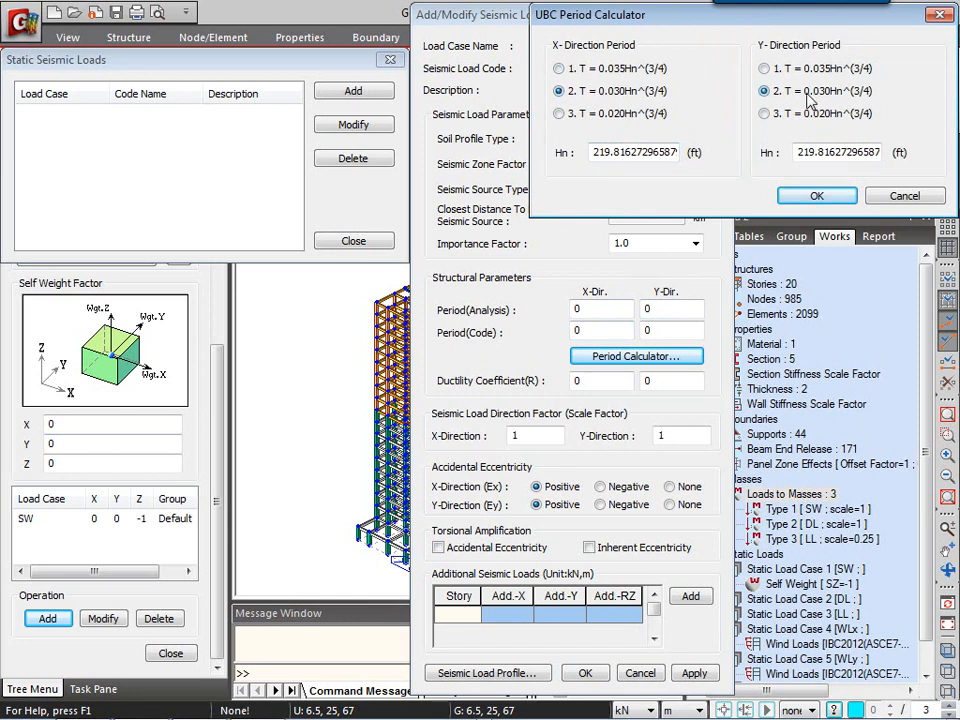
pyautogui.click(813, 196)
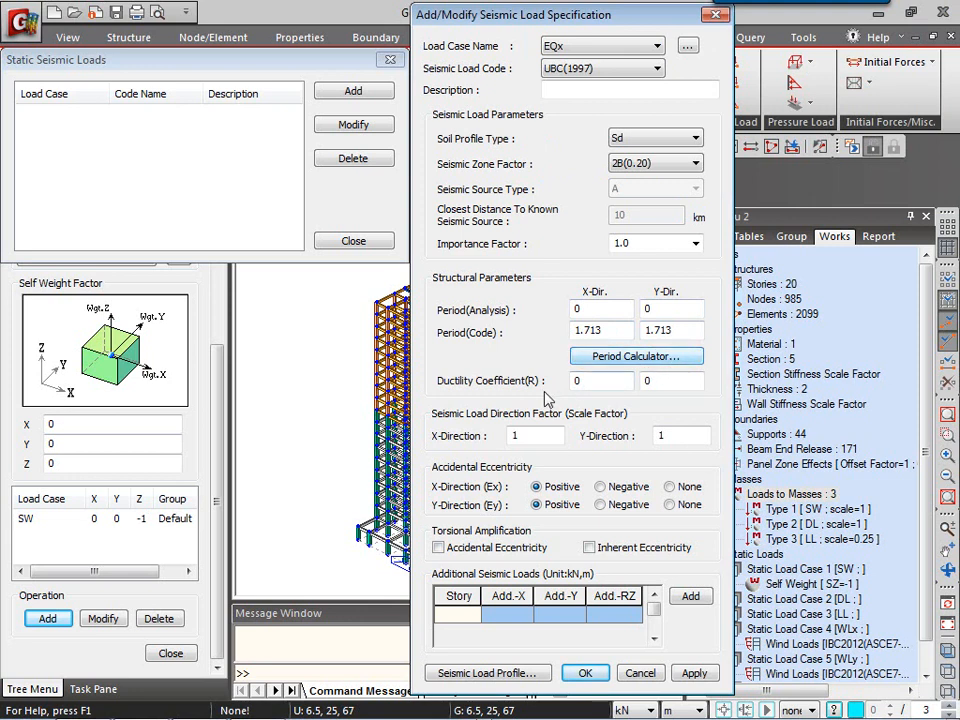
pyautogui.doubleClick(594, 380)
pyautogui.write('4.5')
pyautogui.doubleClick(640, 386)
pyautogui.write('4.')
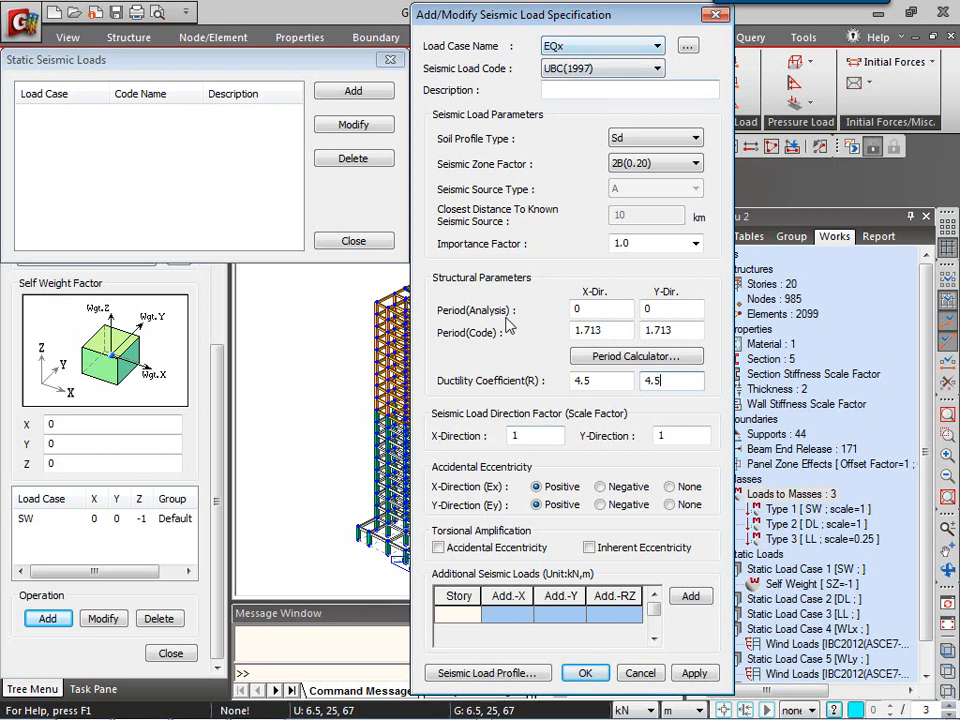
# Step: Set the EQx seismic load's Y-direction factor to 0 and its accidental eccentricity to None in both directions
pyautogui.moveTo(679, 433); pyautogui.dragTo(643, 436)
pyautogui.write('0')
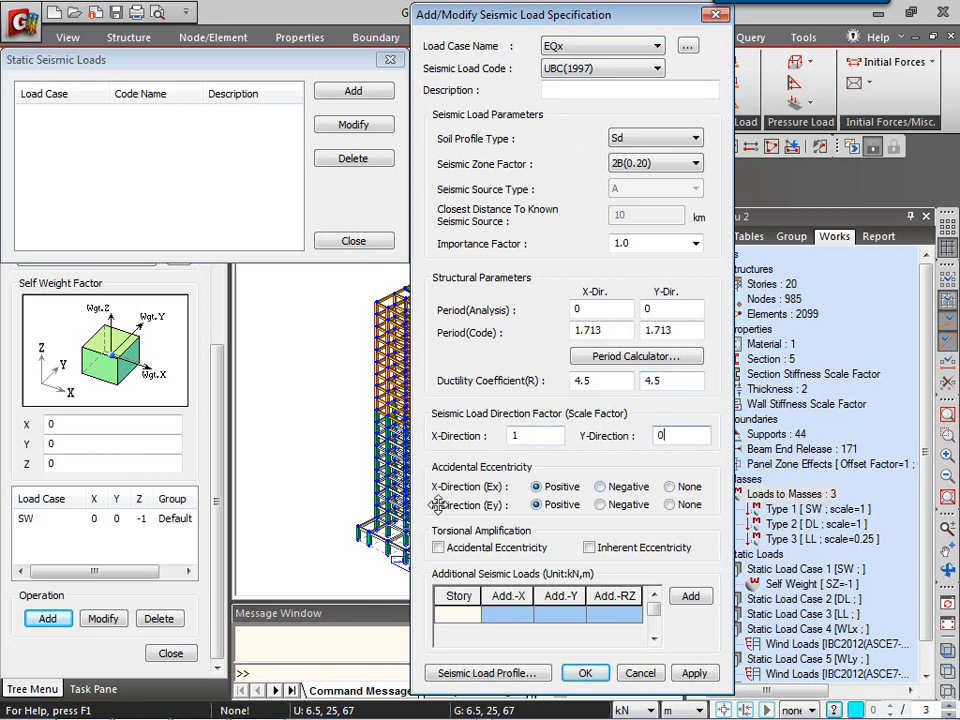
pyautogui.click(680, 487)
pyautogui.click(682, 506)
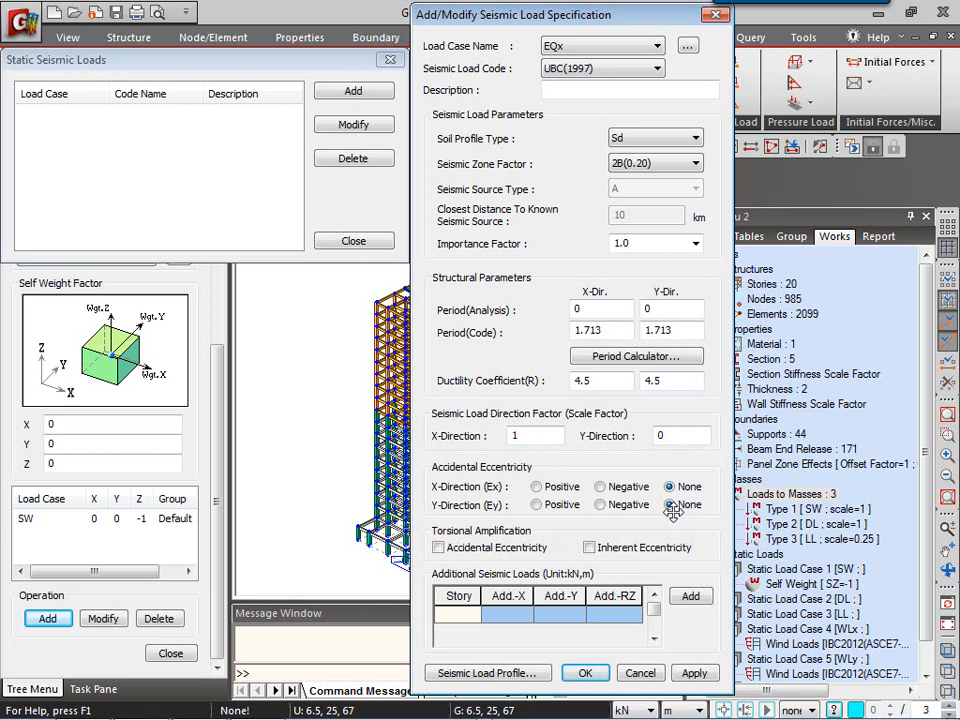
# Step: Examine the X-direction seismic load profile as story force, story shear and overturning moment, including the story table down to ground level
pyautogui.click(507, 677)
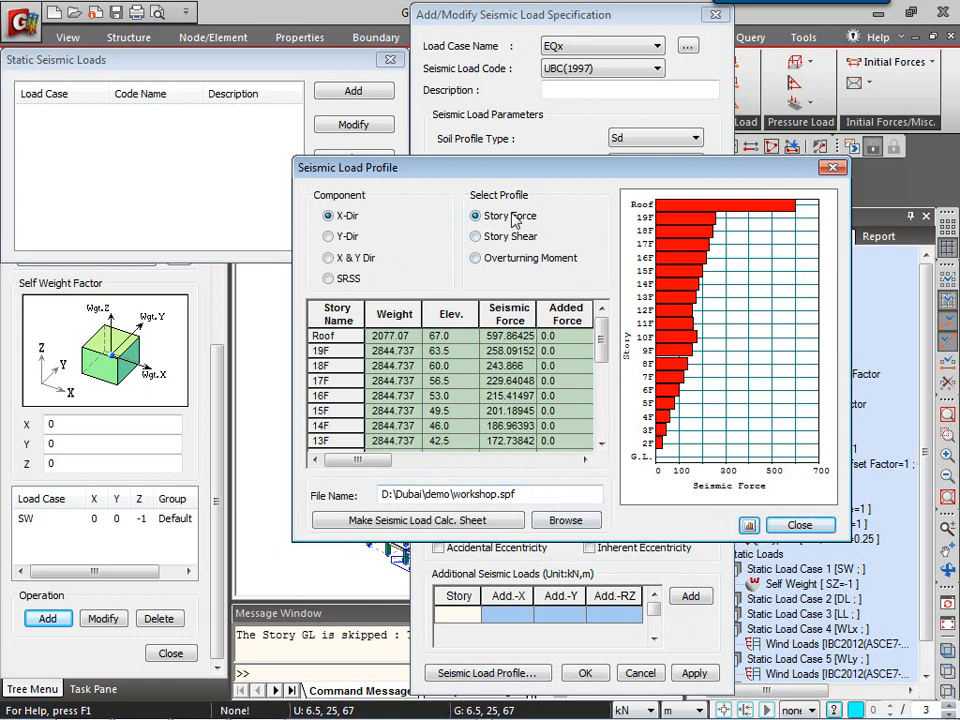
pyautogui.click(506, 240)
pyautogui.click(505, 262)
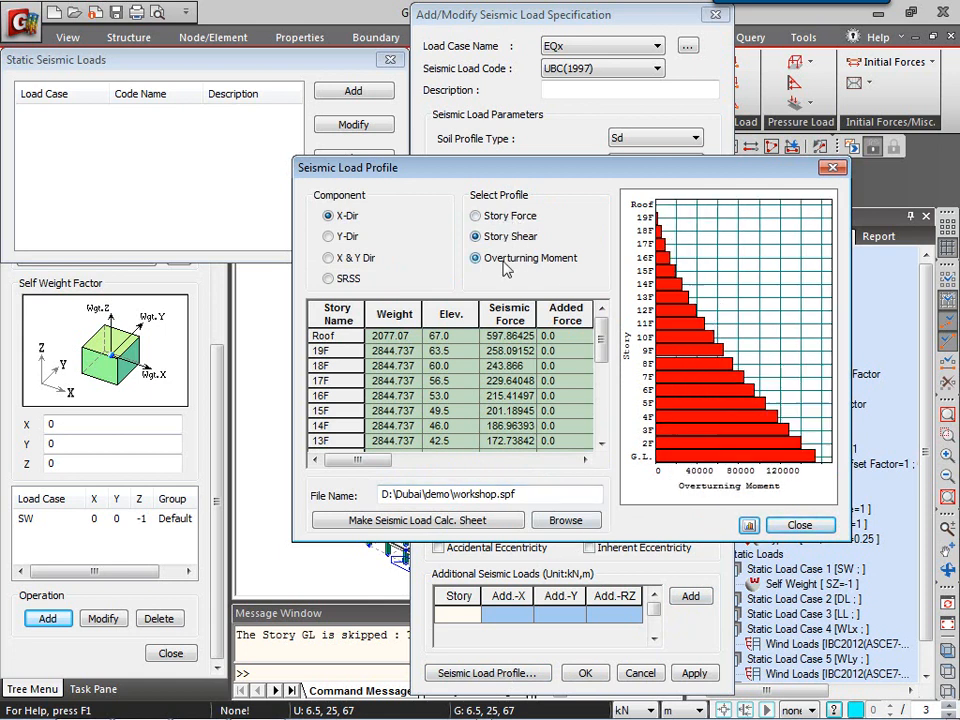
pyautogui.moveTo(601, 332); pyautogui.dragTo(608, 458)
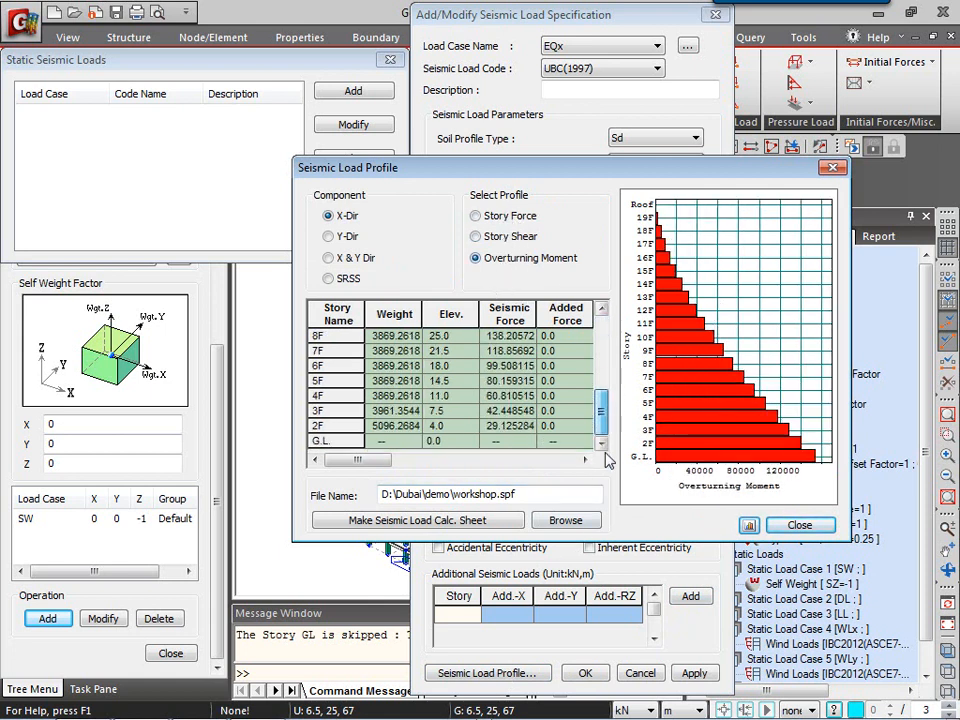
pyautogui.moveTo(357, 461); pyautogui.dragTo(472, 470)
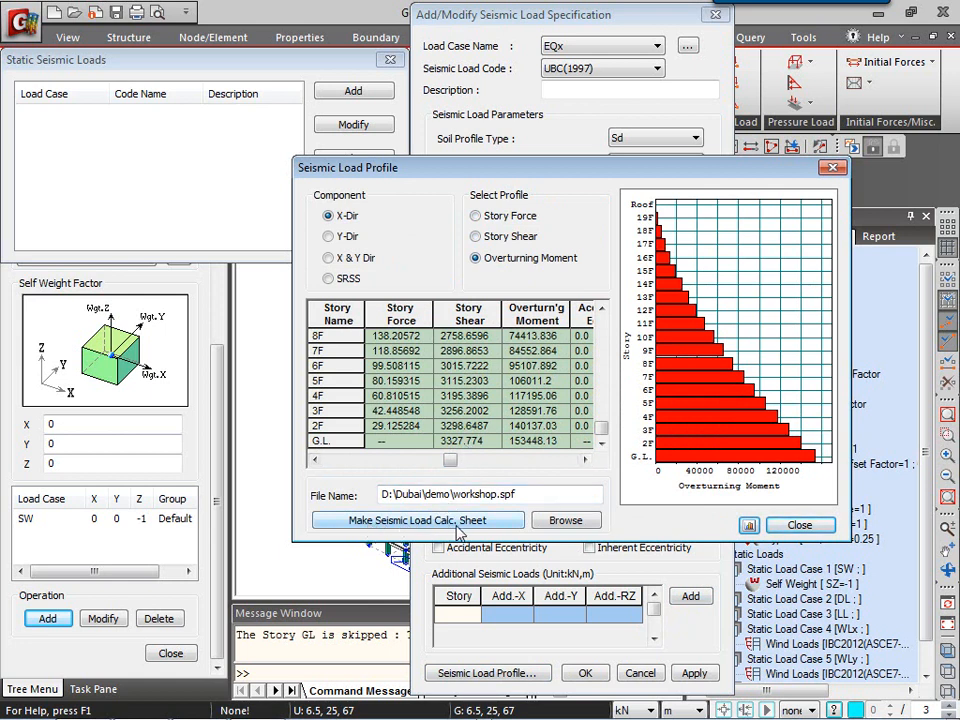
pyautogui.click(799, 526)
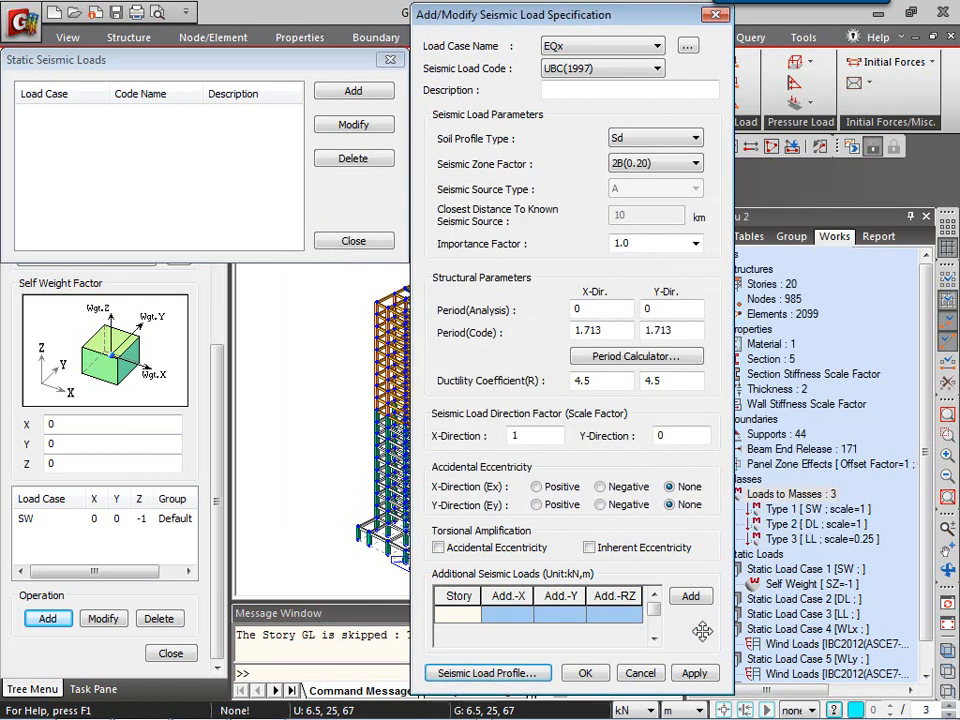
# Step: Apply the EQx seismic load and add an EQy load with a direction factor of 0 in X and 1 in Y
pyautogui.click(695, 676)
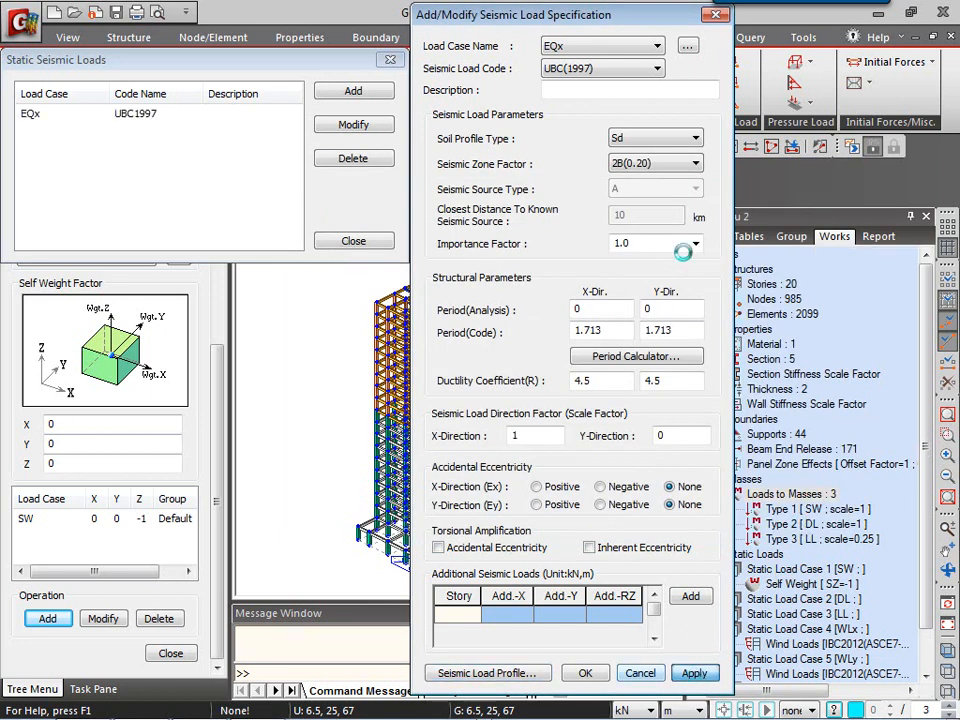
pyautogui.click(626, 46)
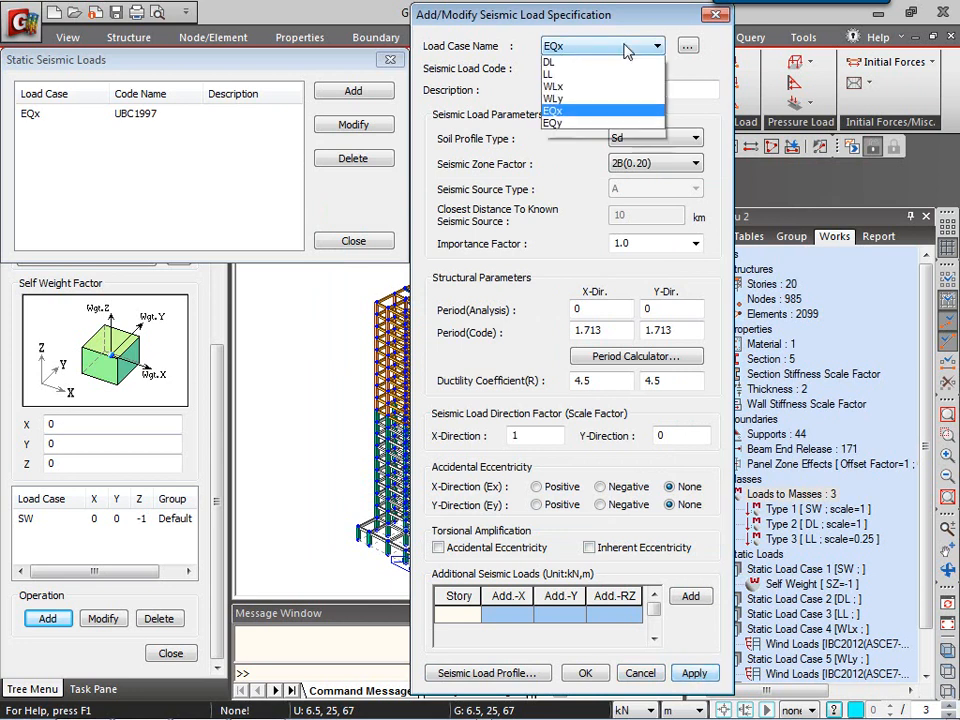
pyautogui.click(590, 137)
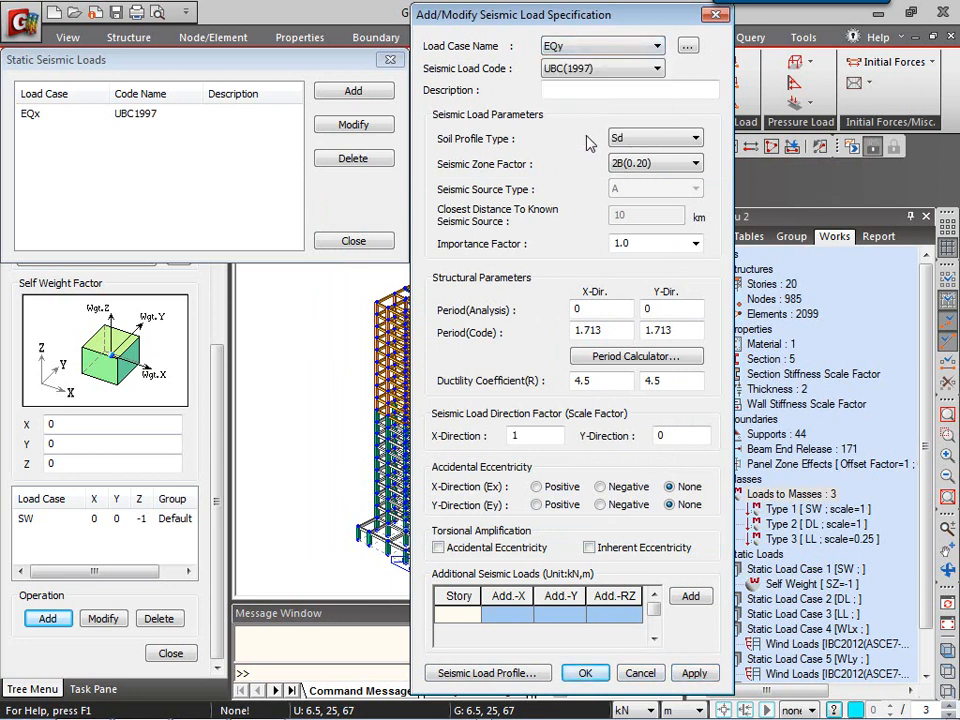
pyautogui.doubleClick(535, 436)
pyautogui.doubleClick(681, 437)
pyautogui.write('1')
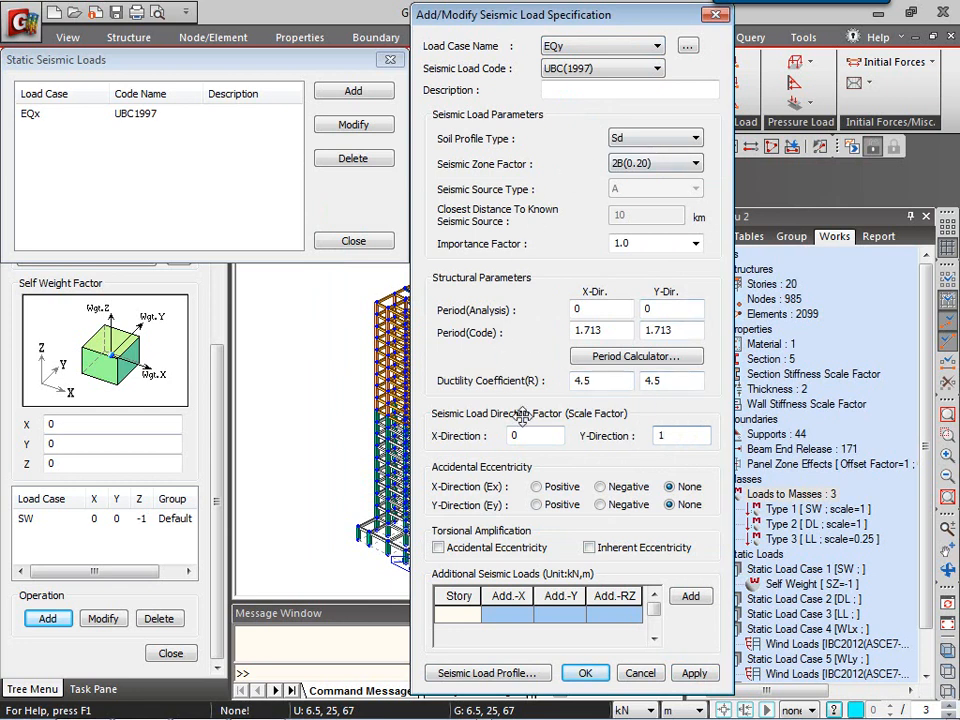
pyautogui.click(585, 672)
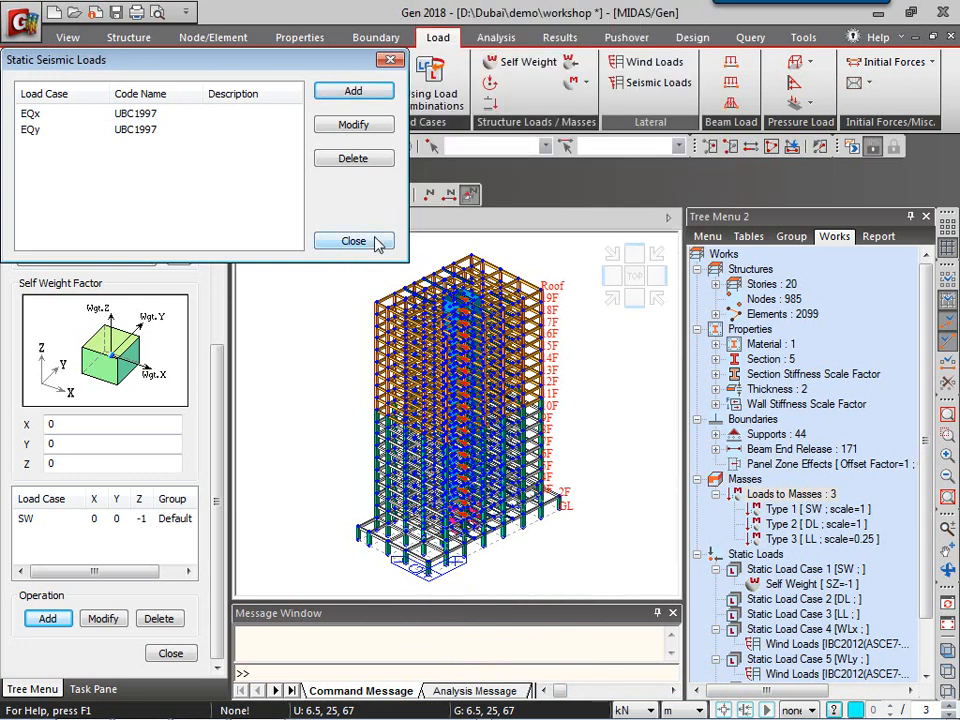
# Step: Close the static seismic loads list and start defining a floor load type named Floor load
pyautogui.click(376, 241)
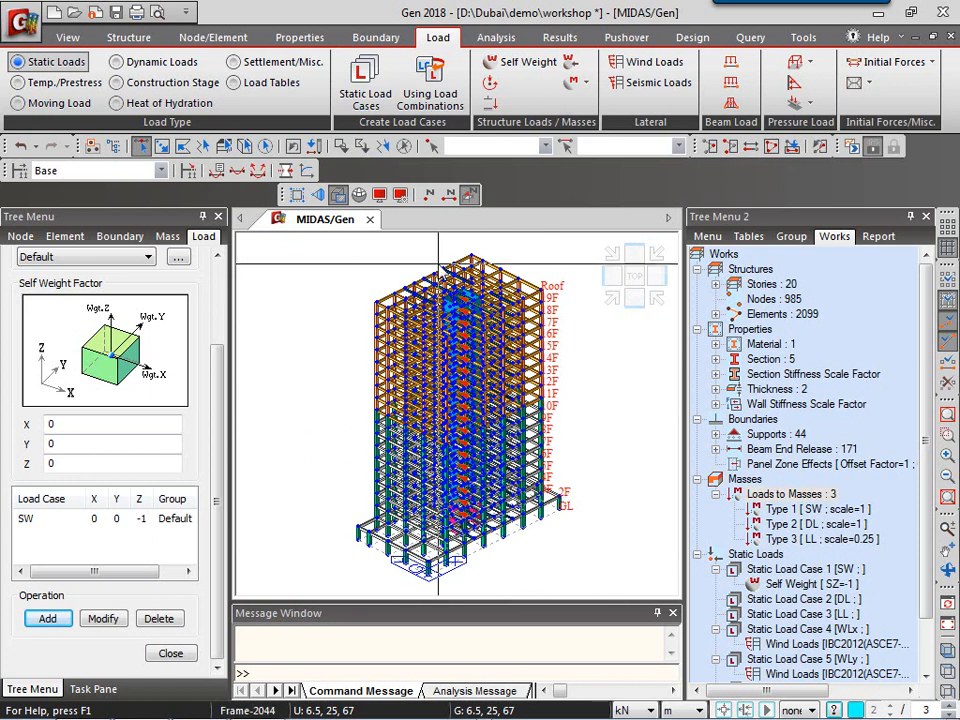
pyautogui.moveTo(440, 270)
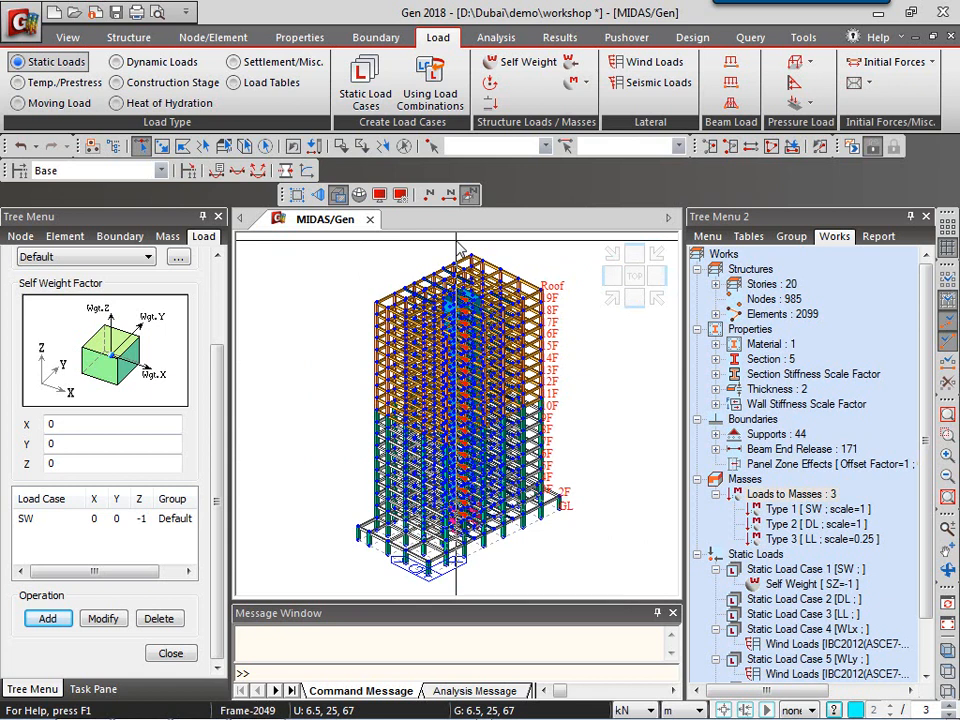
pyautogui.moveTo(459, 250)
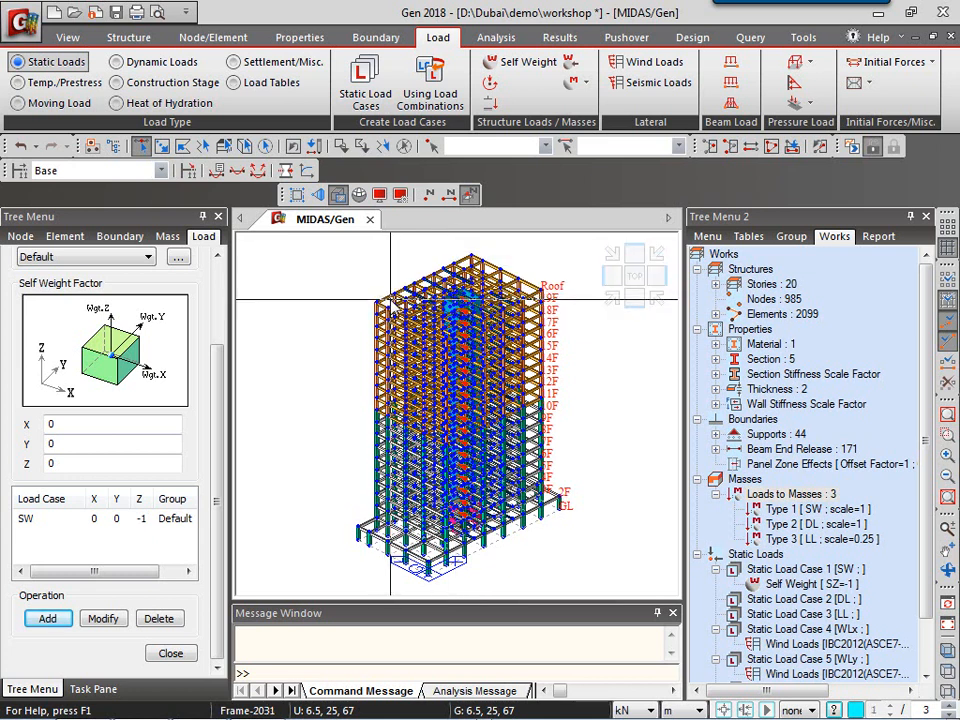
pyautogui.click(869, 87)
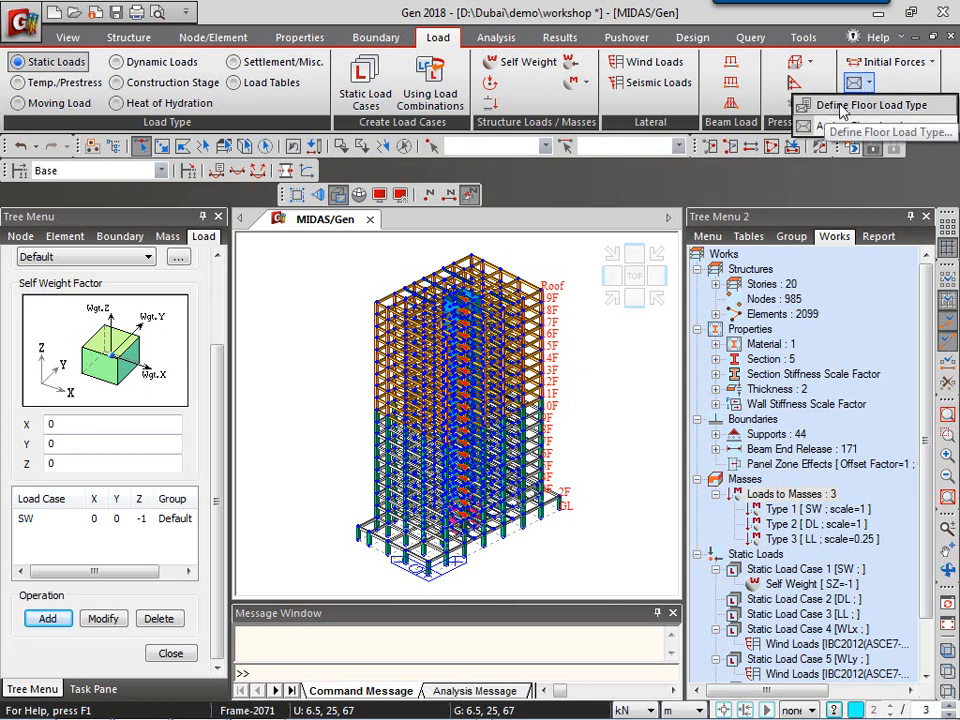
pyautogui.click(841, 107)
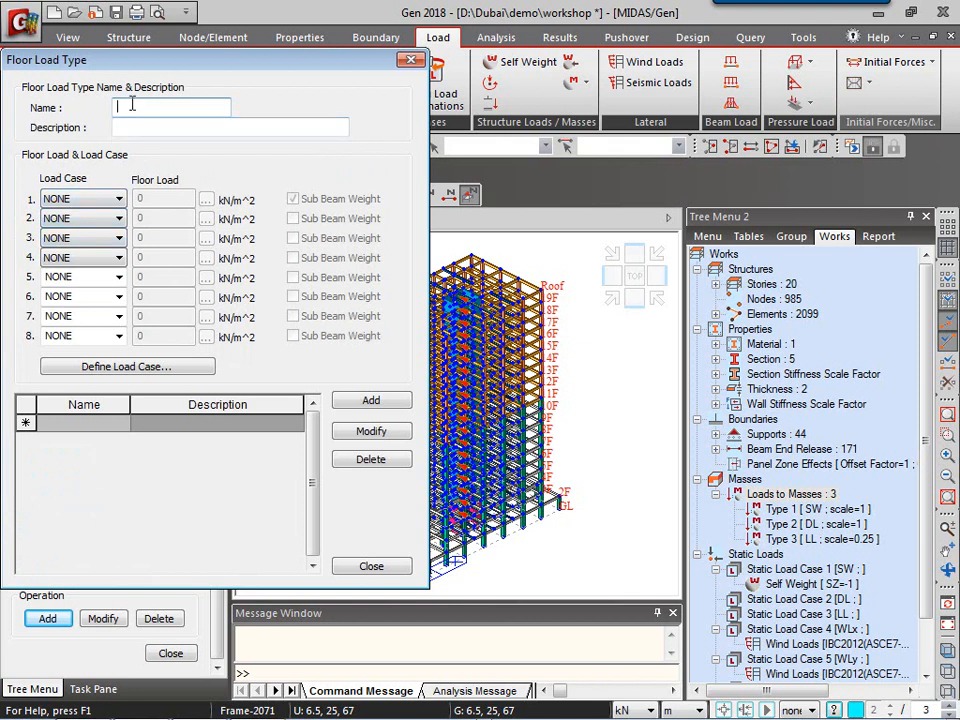
pyautogui.write('Floor load')
# Step: Give the floor load type -3.125 kN/m^2 for load case SW and -1 kN/m^2 for load case DL
pyautogui.click(110, 200)
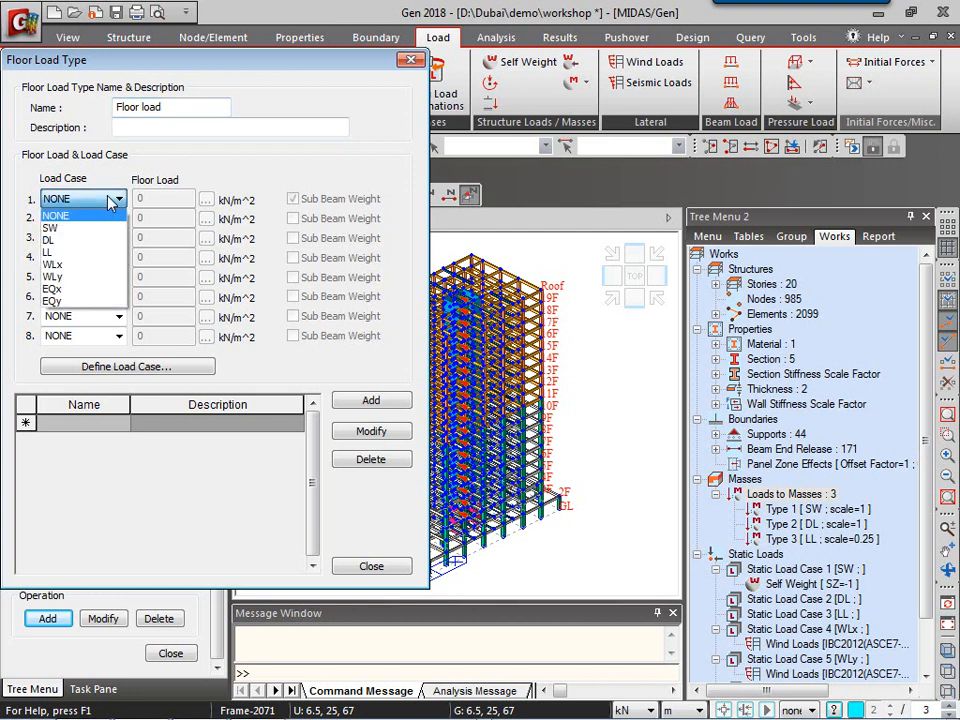
pyautogui.click(62, 228)
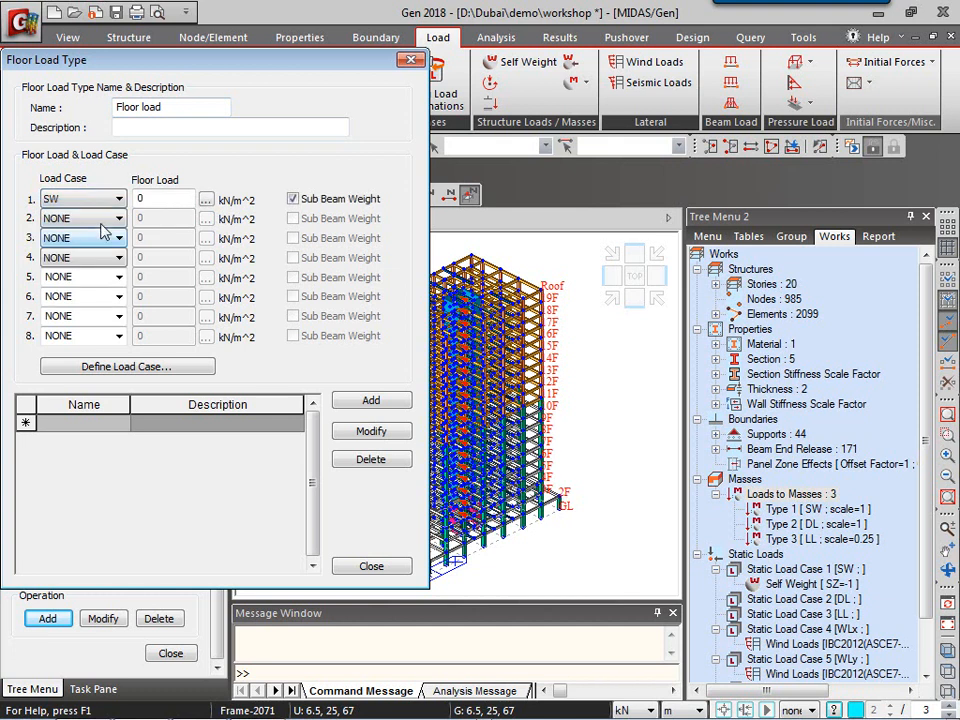
pyautogui.doubleClick(149, 199)
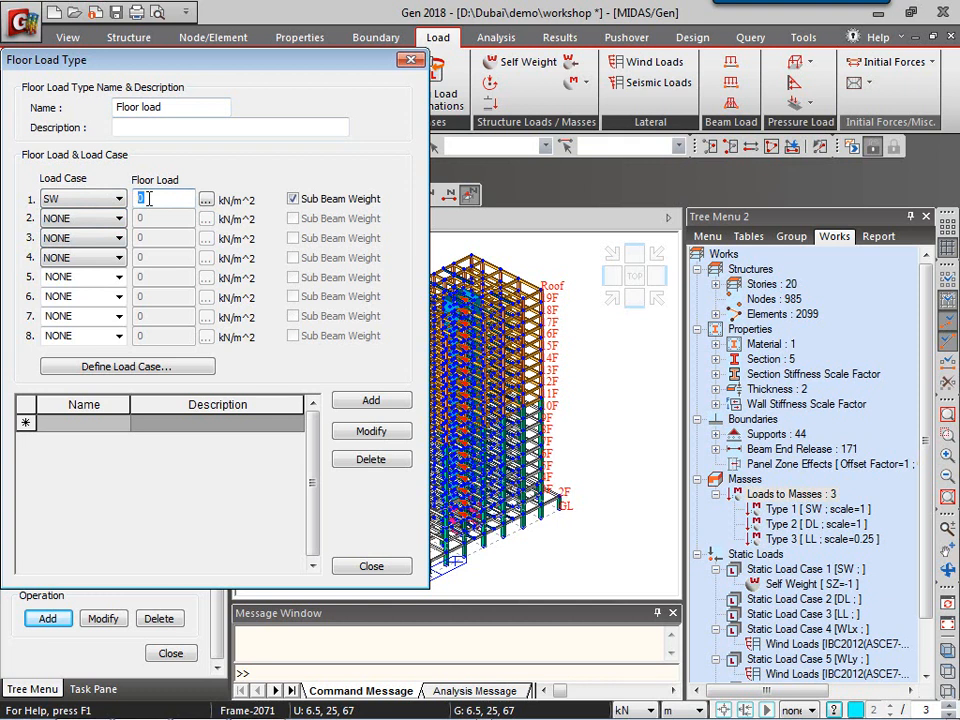
pyautogui.write('-3.125')
pyautogui.click(102, 220)
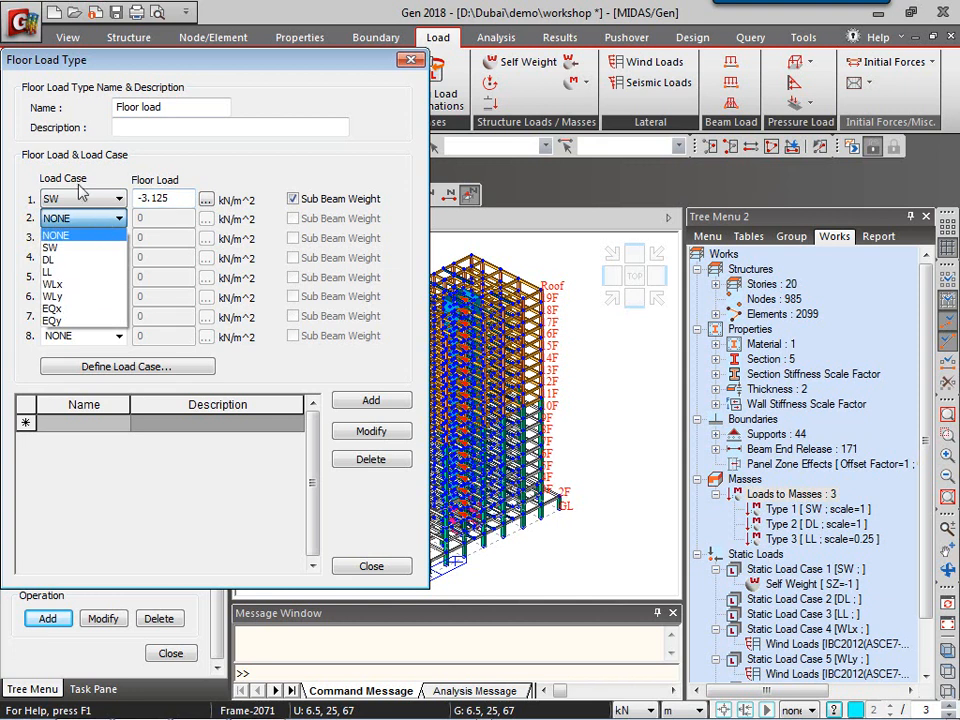
pyautogui.click(68, 260)
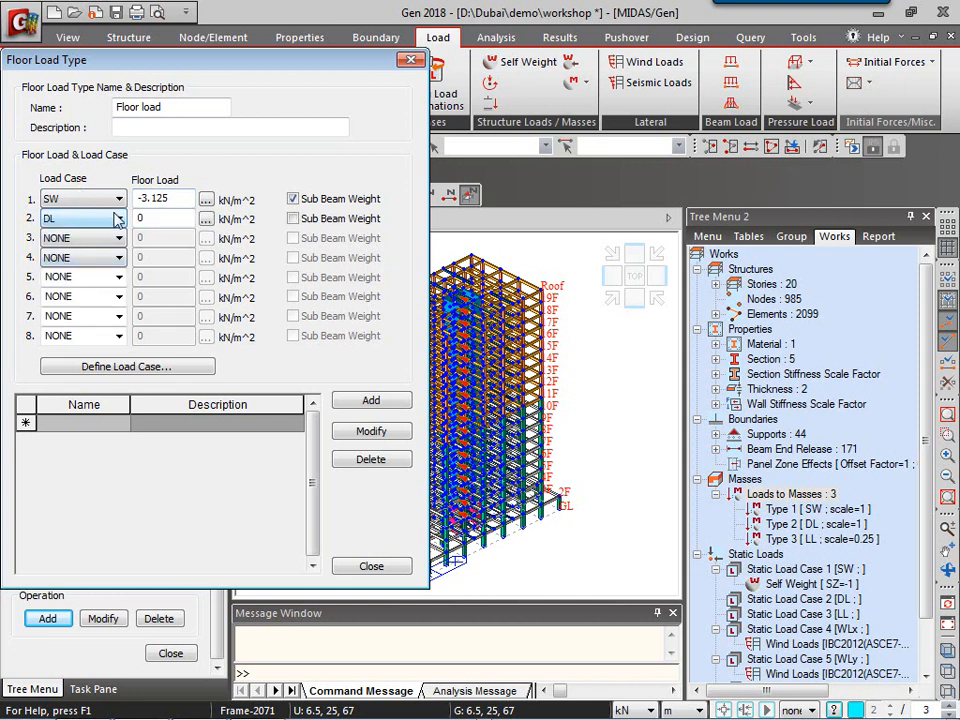
pyautogui.doubleClick(164, 217)
pyautogui.write('-')
# Step: Set load case LL to -2.5 kN/m^2 and add the floor load type to the list
pyautogui.click(108, 238)
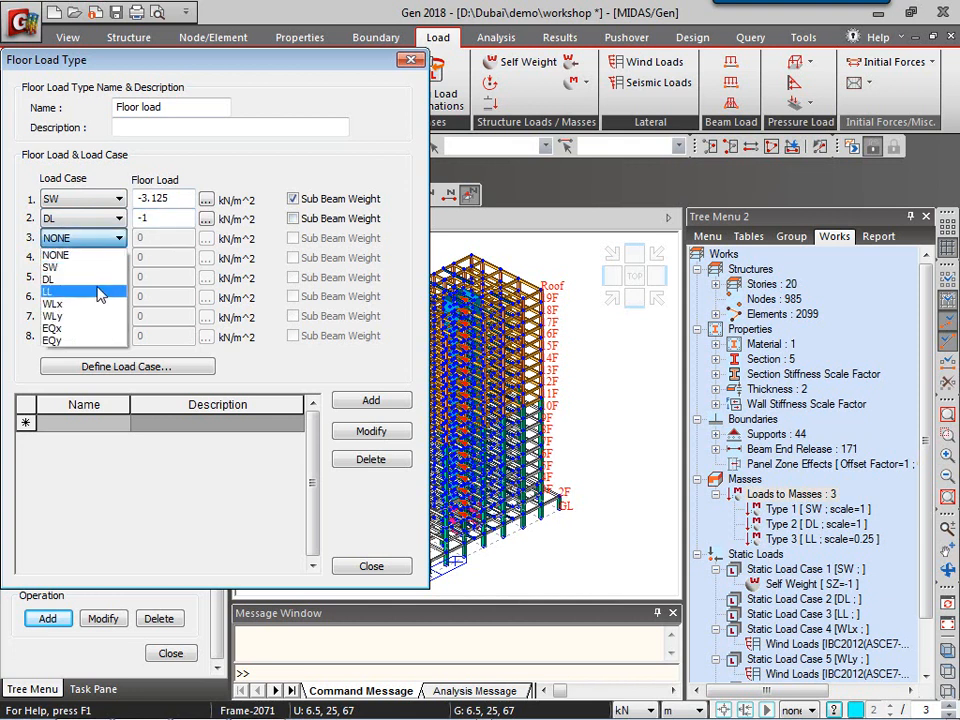
pyautogui.click(97, 289)
pyautogui.moveTo(148, 237); pyautogui.dragTo(130, 241)
pyautogui.write('-2.5')
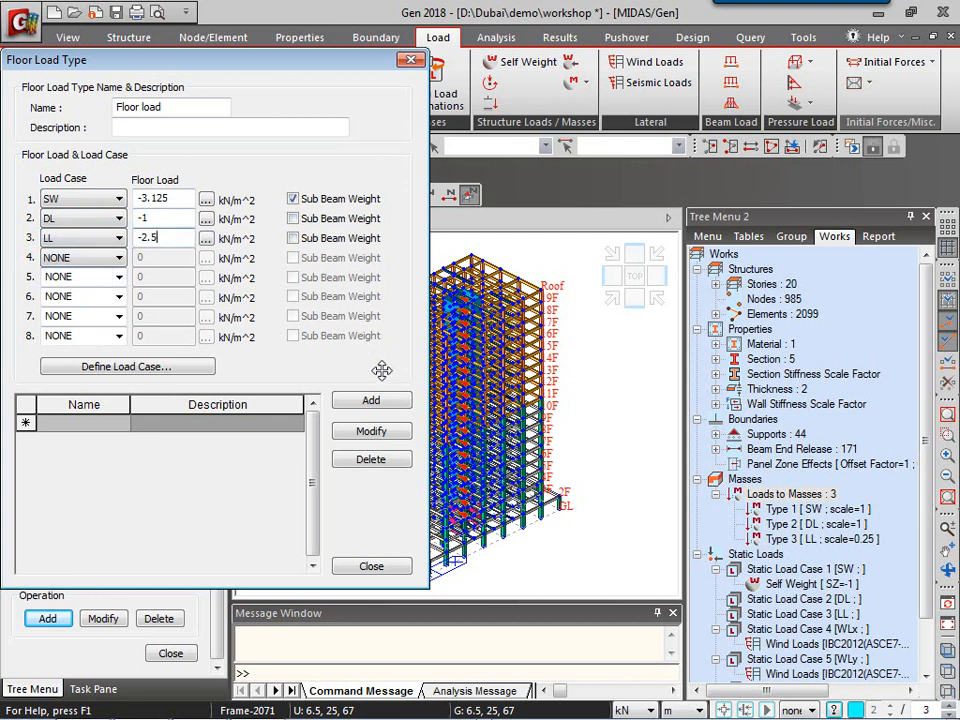
pyautogui.click(372, 400)
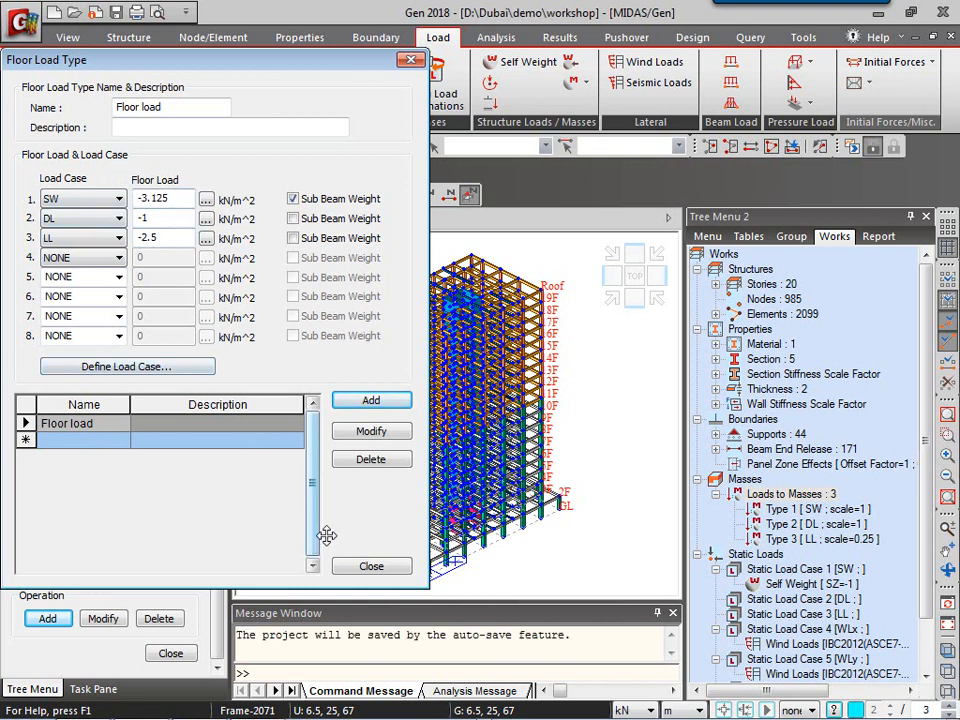
# Step: Set up floor load assignment with the Floor load type and two-way distribution, allowing polygon type unit areas
pyautogui.click(371, 566)
pyautogui.click(795, 82)
pyautogui.click(857, 126)
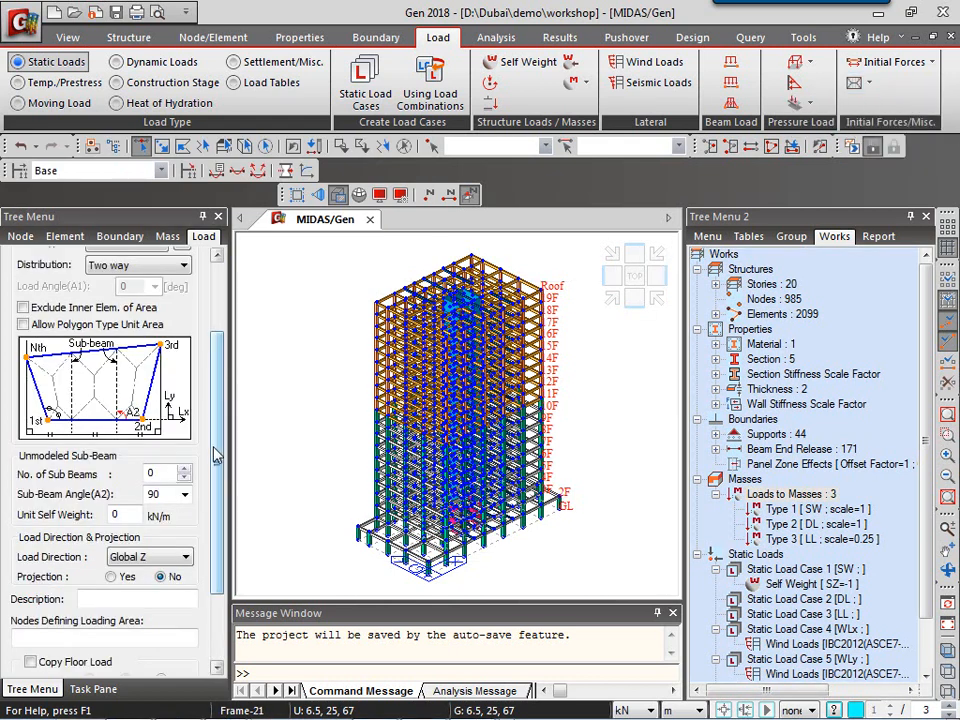
pyautogui.scroll(3, 218, 430)
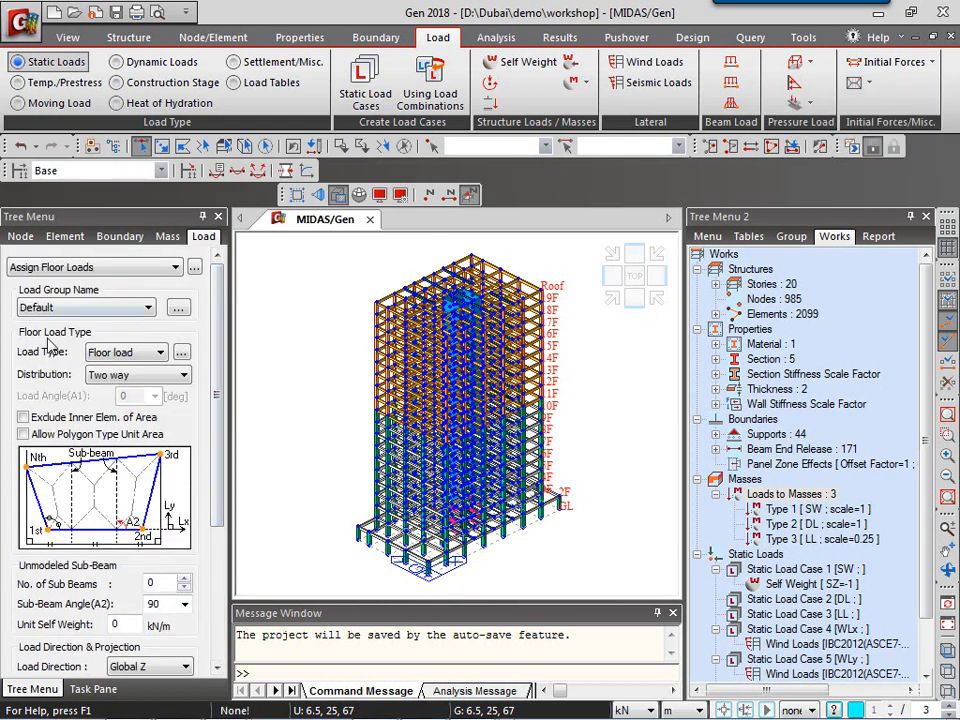
pyautogui.click(105, 354)
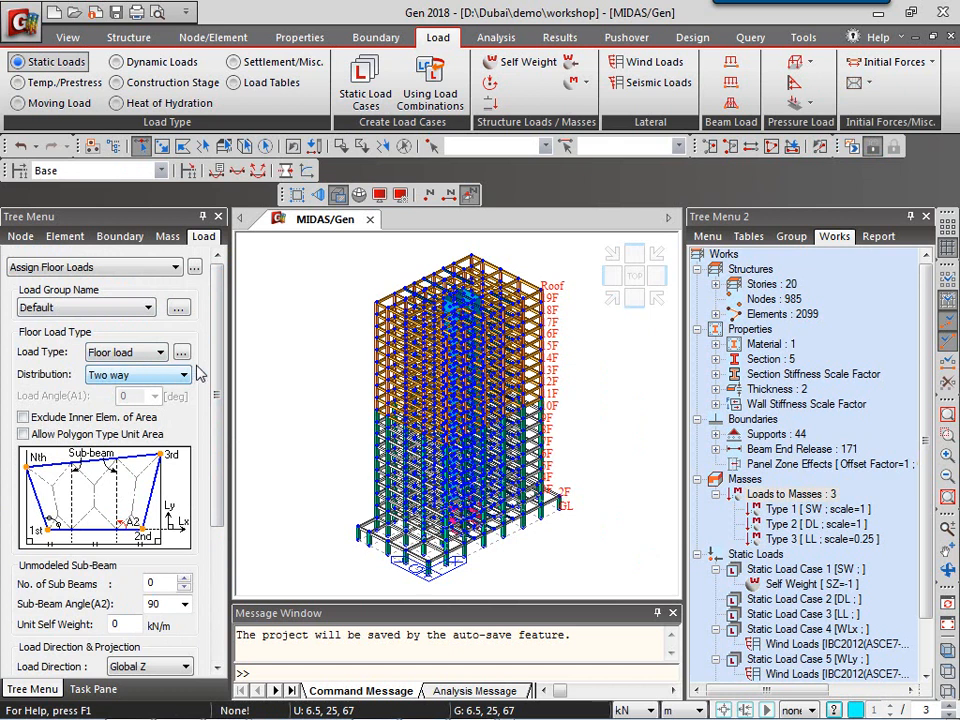
pyautogui.scroll(-3, 216, 369)
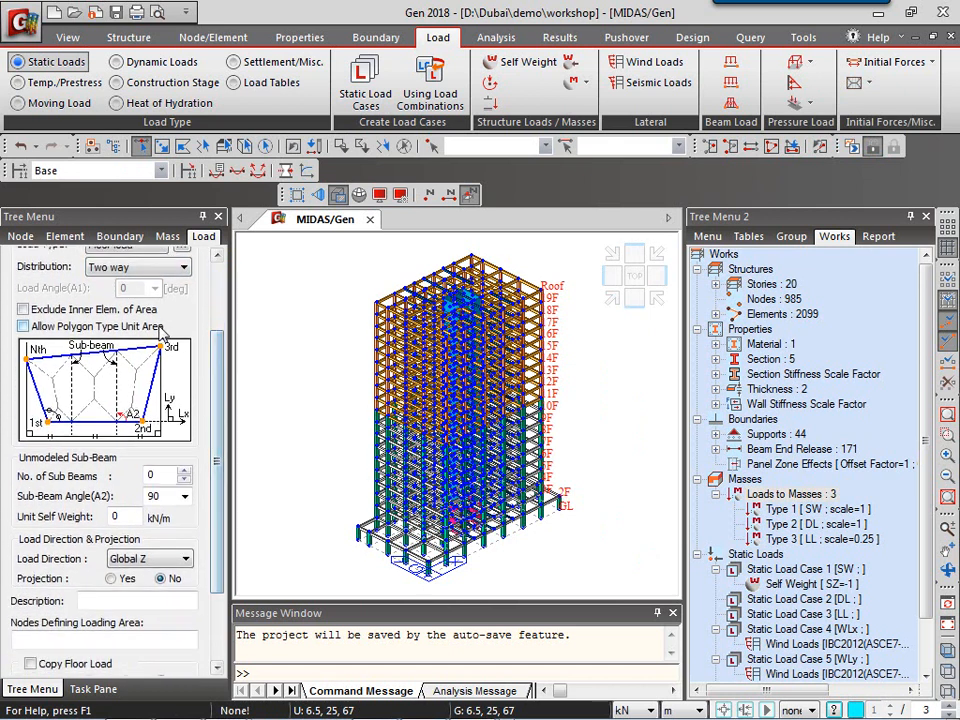
pyautogui.click(25, 327)
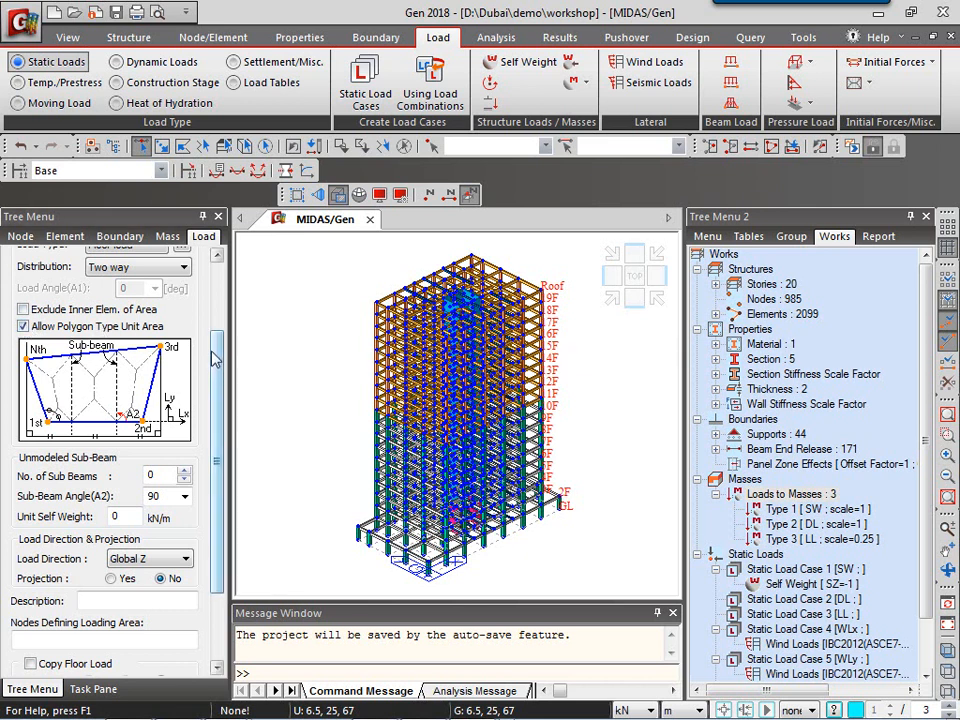
pyautogui.scroll(-1, 213, 372)
pyautogui.scroll(-3, 213, 372)
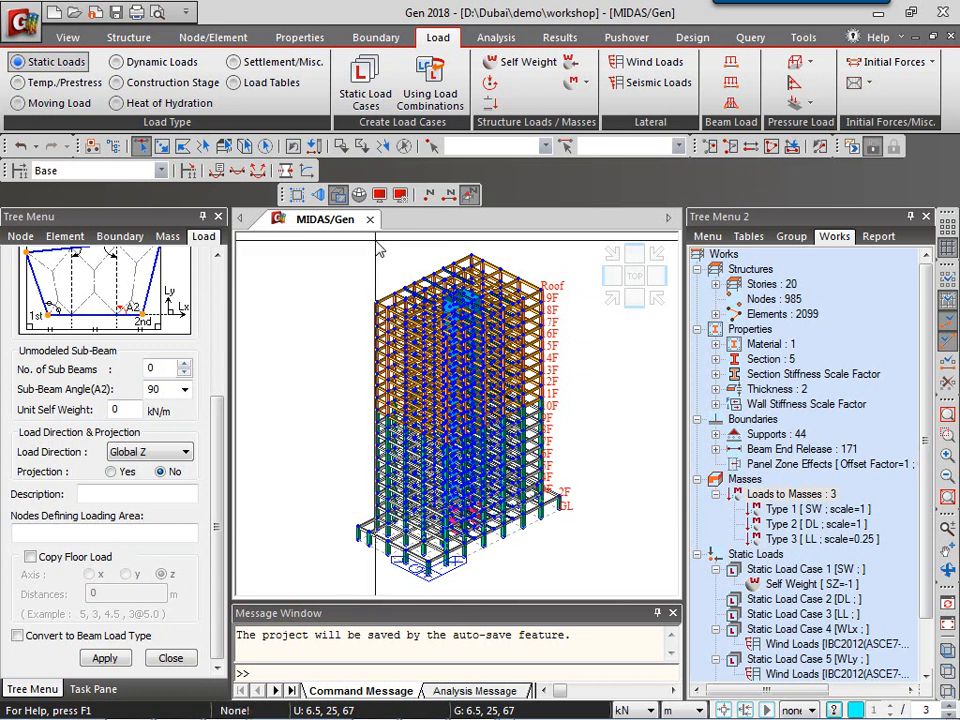
pyautogui.click(70, 560)
pyautogui.click(104, 592)
pyautogui.write('0')
pyautogui.moveTo(104, 592); pyautogui.dragTo(84, 596)
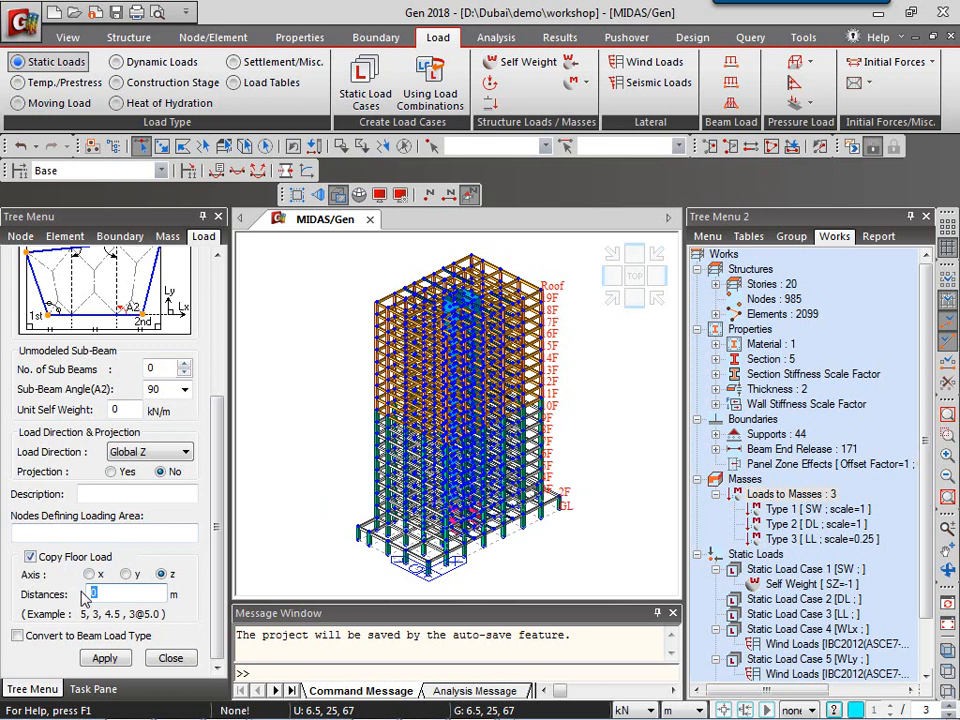
pyautogui.write('17@3.5')
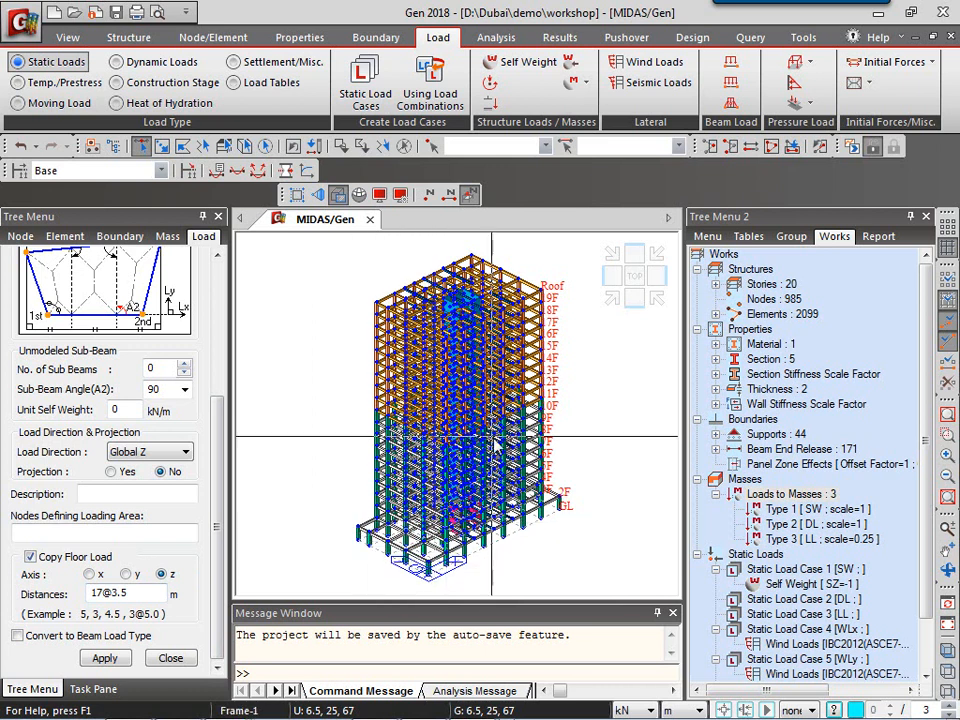
# Step: Activate only the floor of story 2F in the model view
pyautogui.click(793, 147)
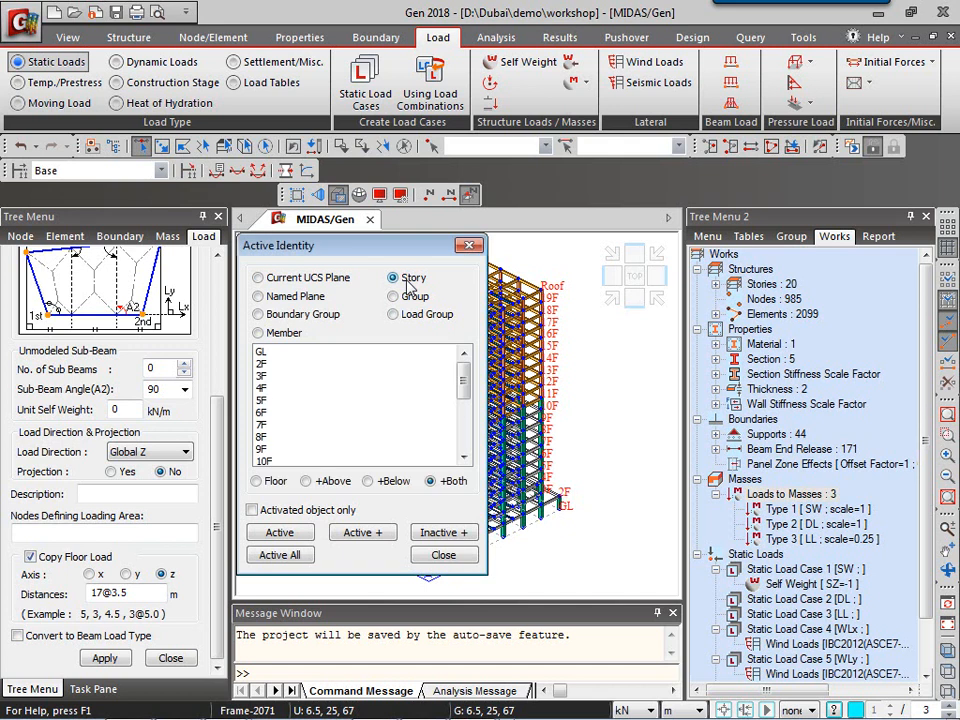
pyautogui.click(264, 364)
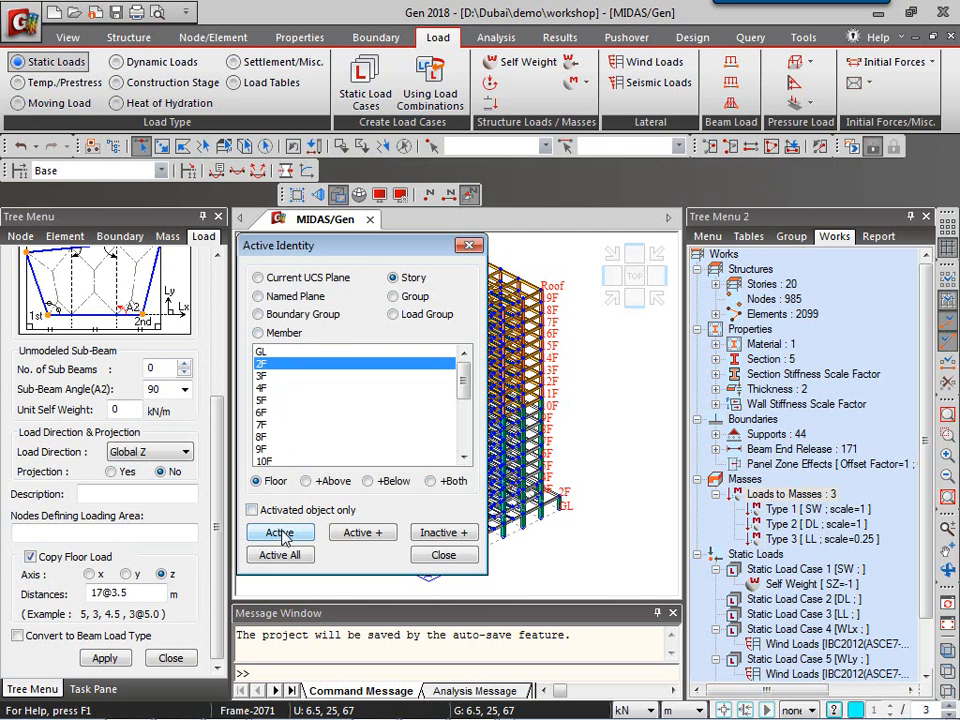
pyautogui.click(280, 534)
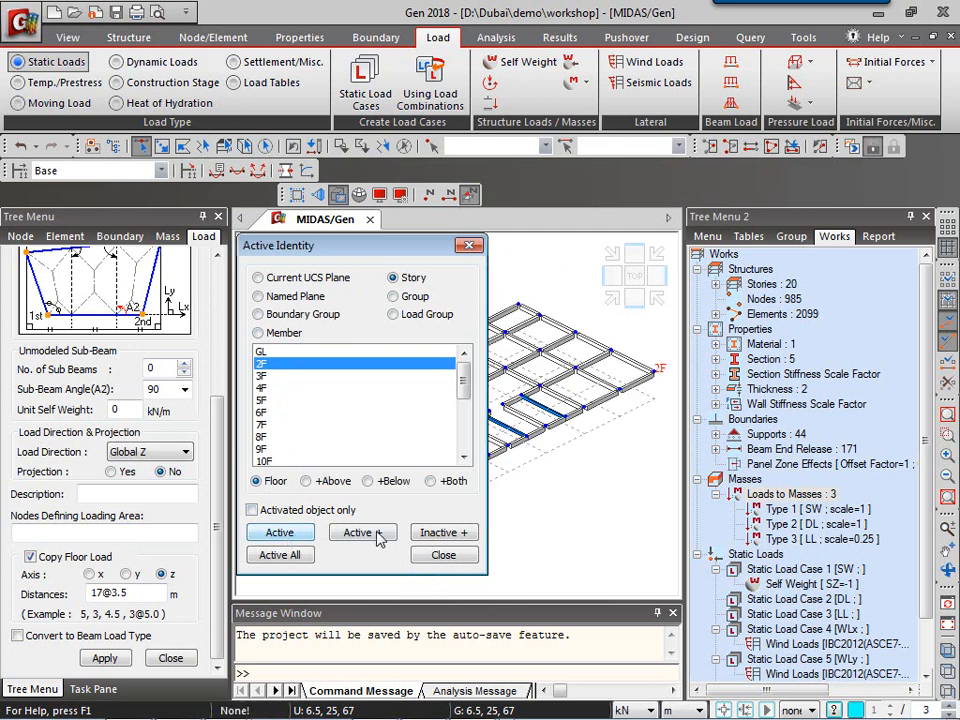
pyautogui.click(445, 557)
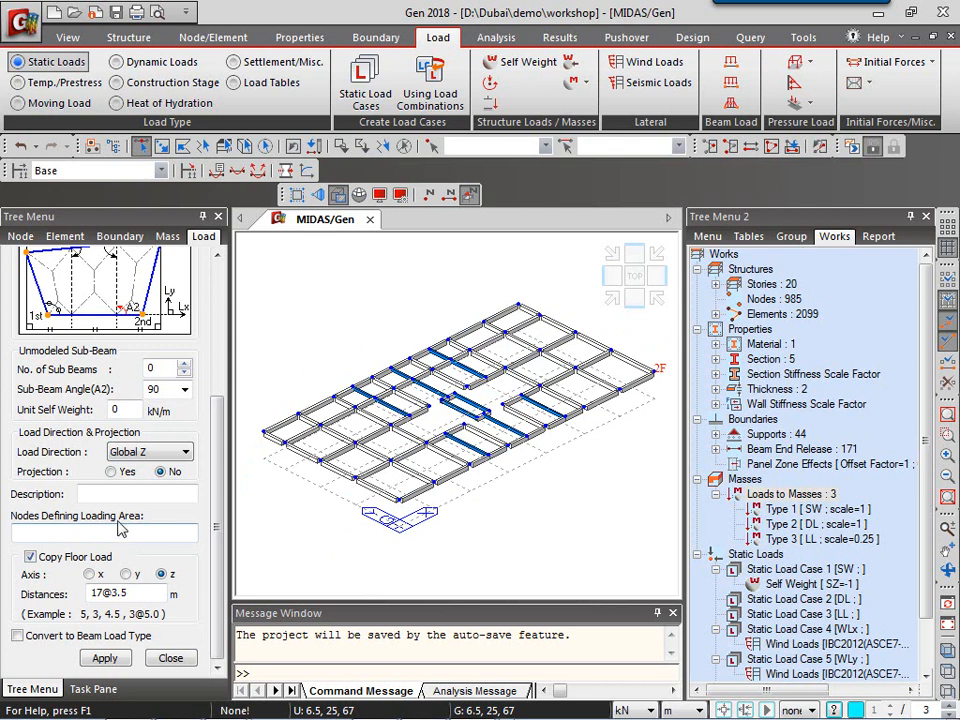
# Step: Assign the floor load in plan view to the 2F area spanning X 6.5 to 20 m and Y 0 to 25 m
pyautogui.click(30, 532)
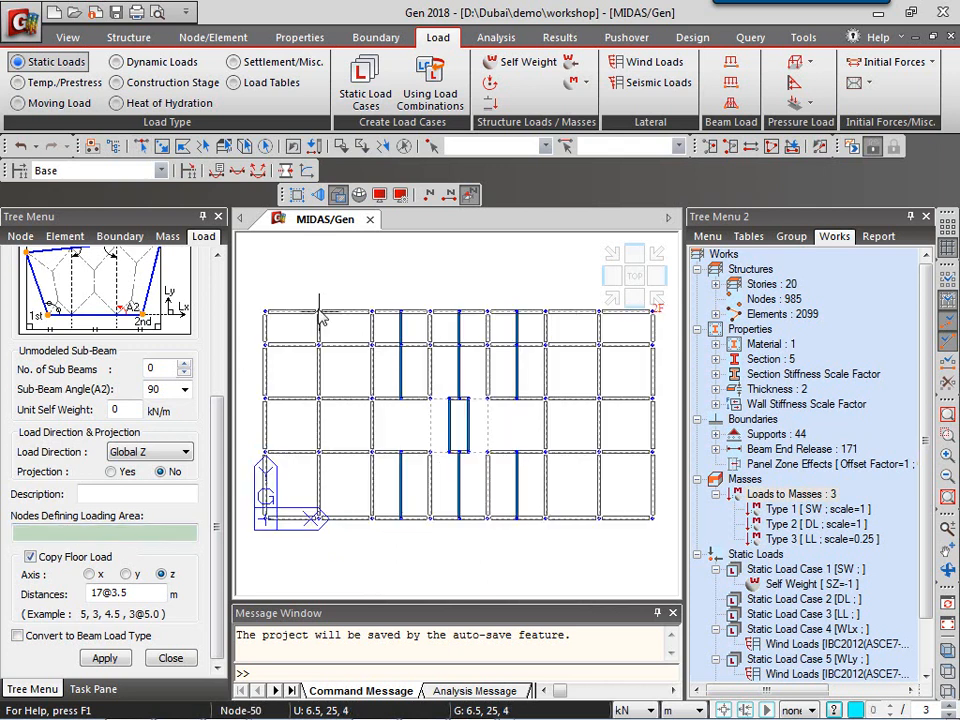
pyautogui.click(320, 313)
pyautogui.click(318, 515)
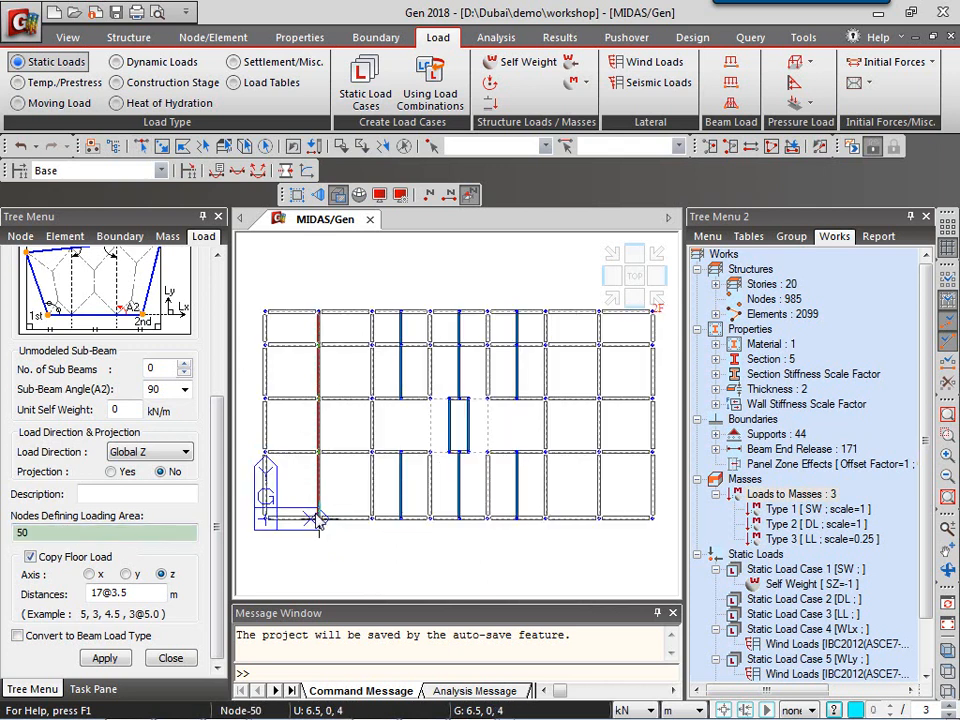
pyautogui.click(430, 515)
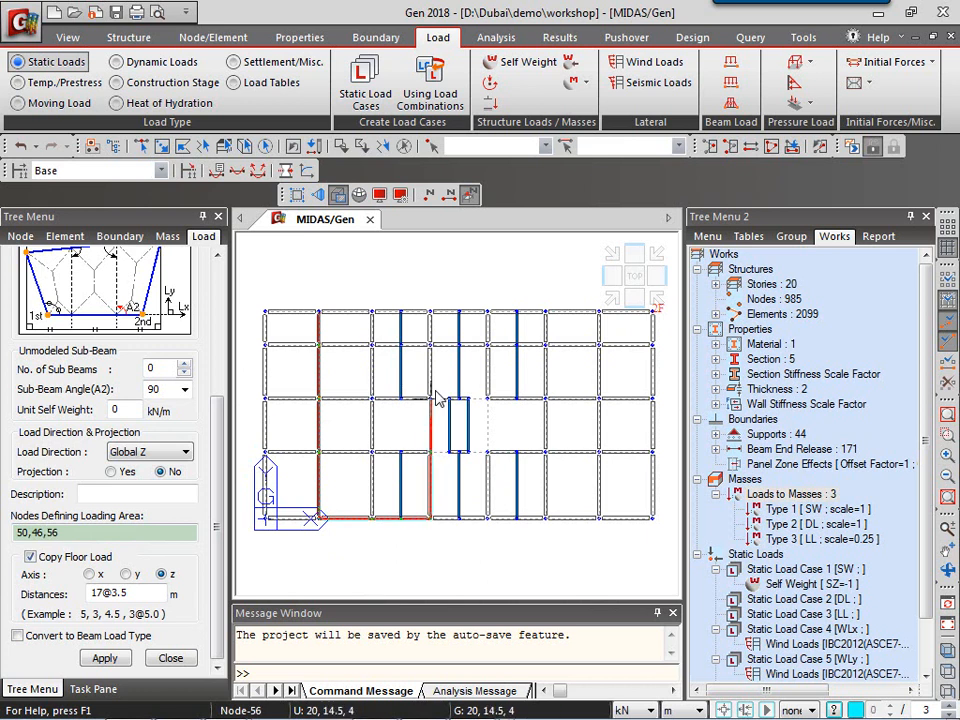
pyautogui.click(430, 313)
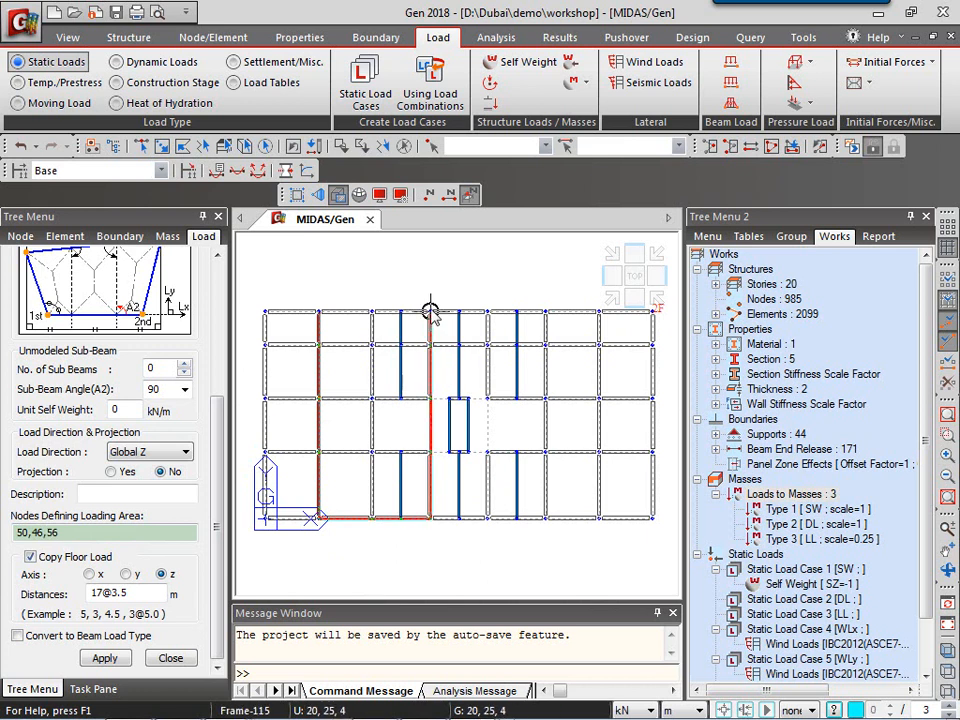
pyautogui.click(320, 313)
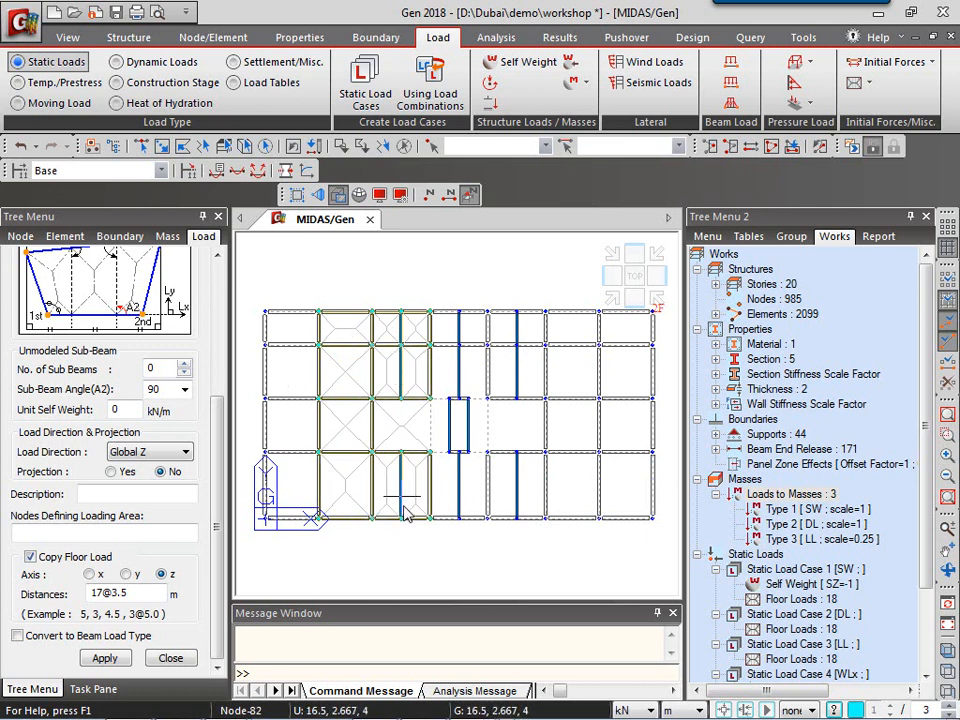
# Step: Assign the floor load to the 2F strip spanning X 20 to 40.5 m and Y 0 to 8 m
pyautogui.click(432, 459)
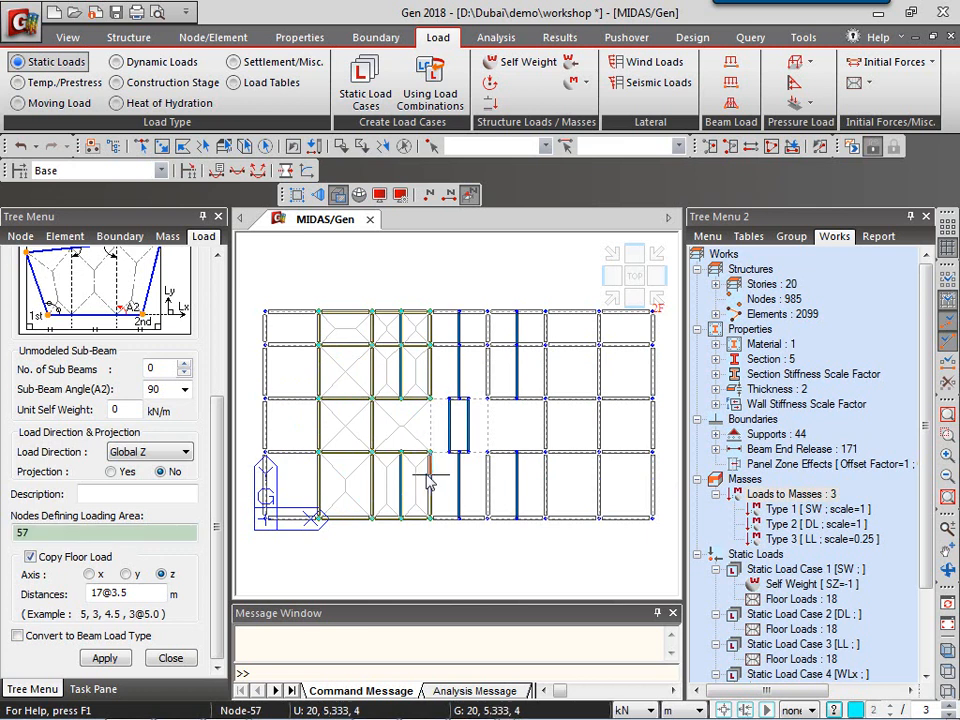
pyautogui.click(428, 525)
pyautogui.click(599, 519)
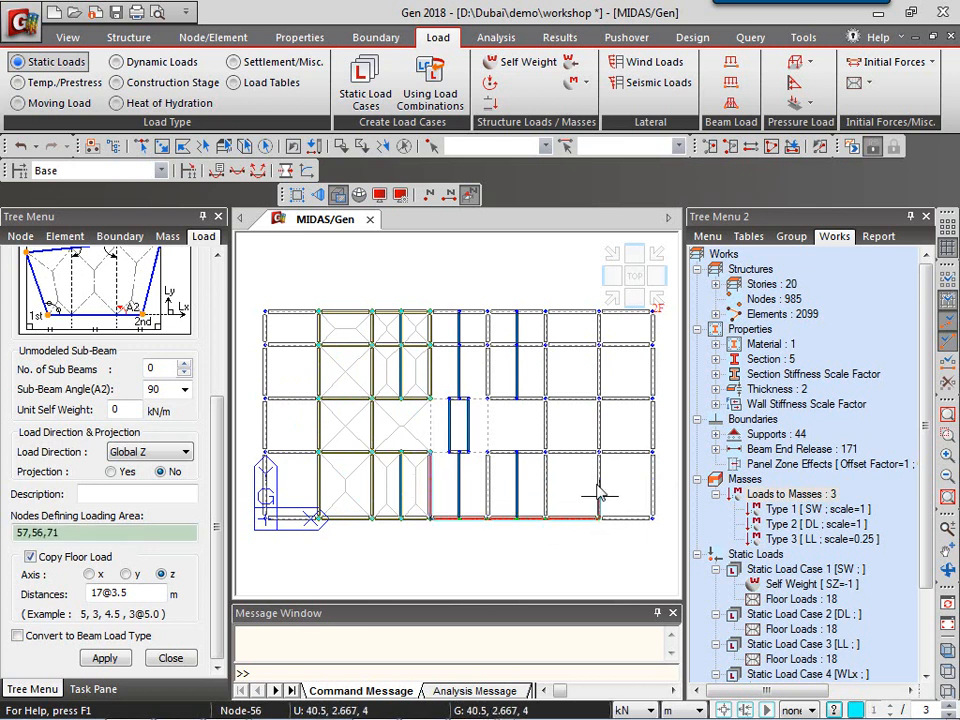
pyautogui.click(432, 459)
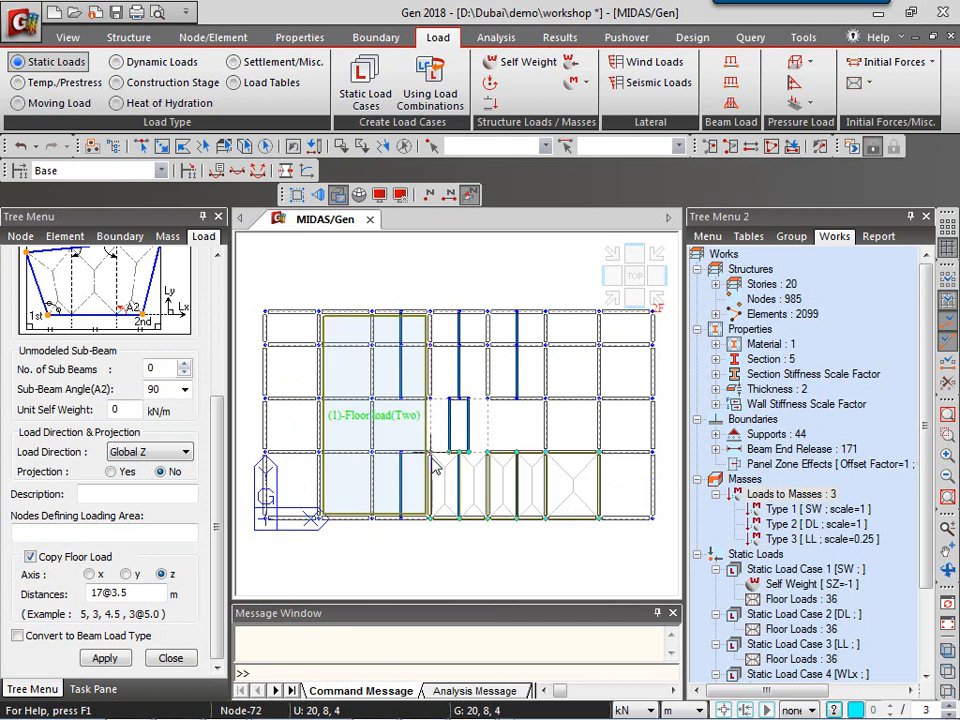
# Step: Assign the two-way floor load to the 2F area spanning X about 27 to 40.5 m and Y 8 to 25 m
pyautogui.click(488, 314)
pyautogui.click(489, 452)
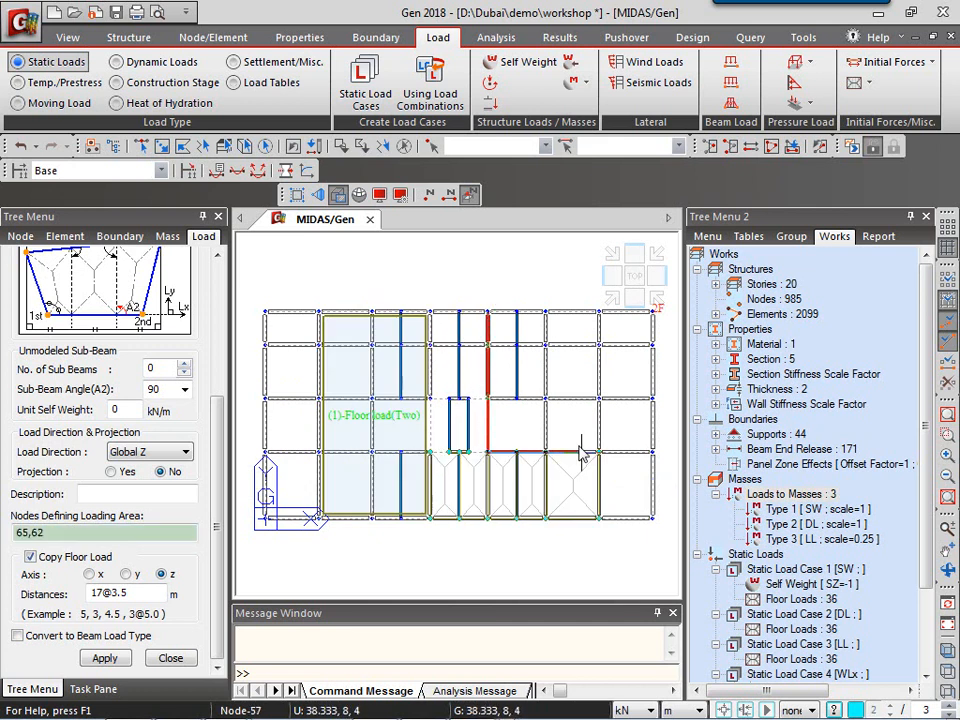
pyautogui.click(600, 453)
pyautogui.click(600, 314)
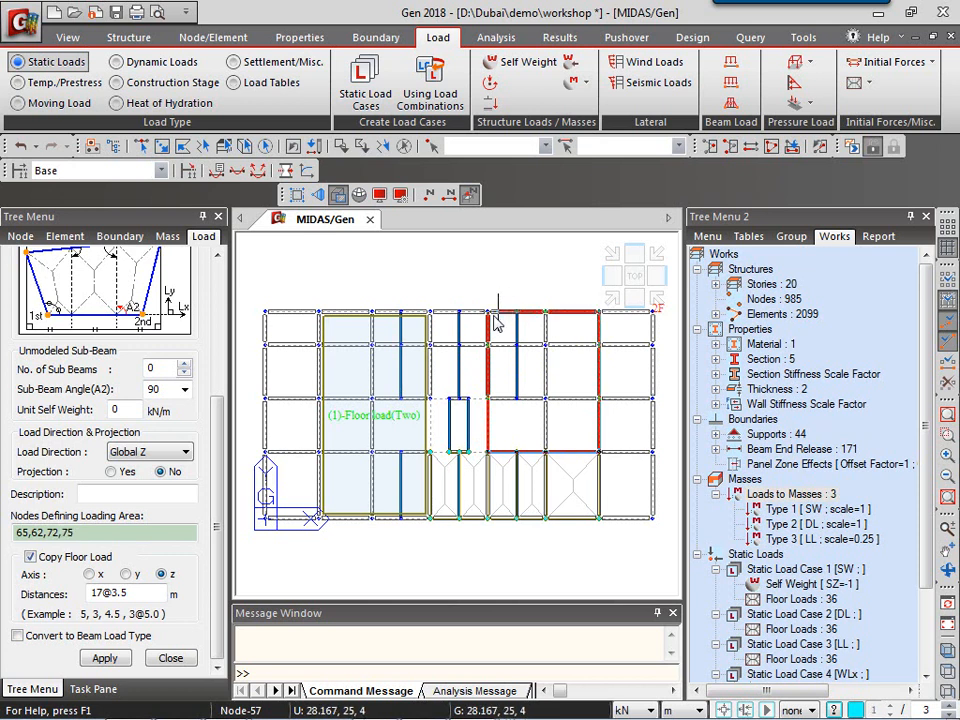
pyautogui.click(489, 316)
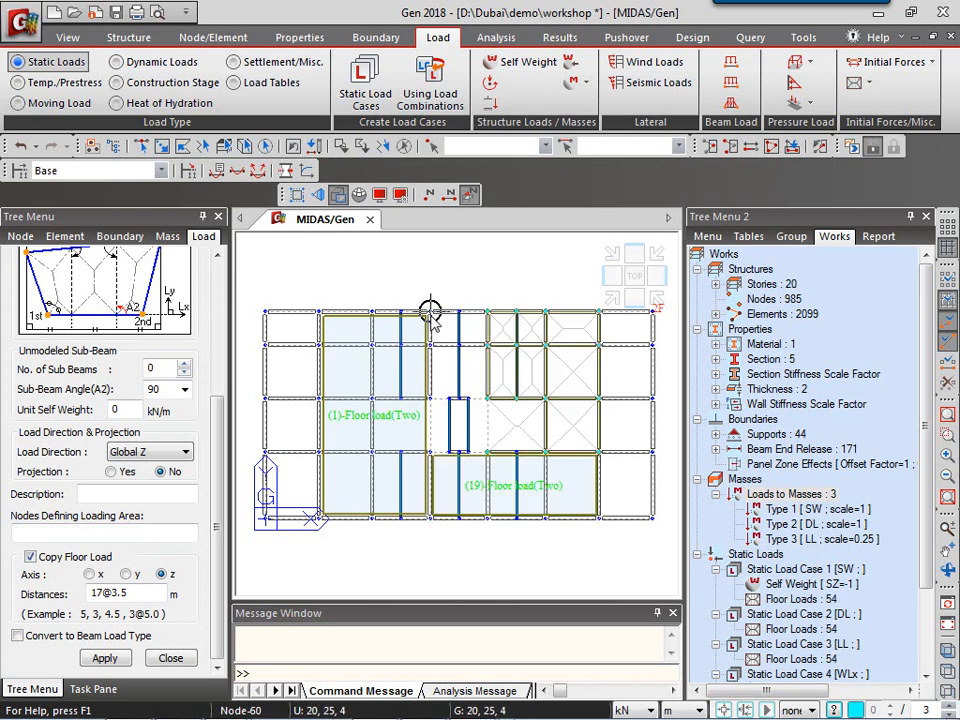
# Step: Assign the two-way floor load to the 2F area spanning X 20 to about 27 m and Y 14.5 to 25 m
pyautogui.click(431, 314)
pyautogui.click(431, 398)
pyautogui.click(489, 398)
pyautogui.click(489, 314)
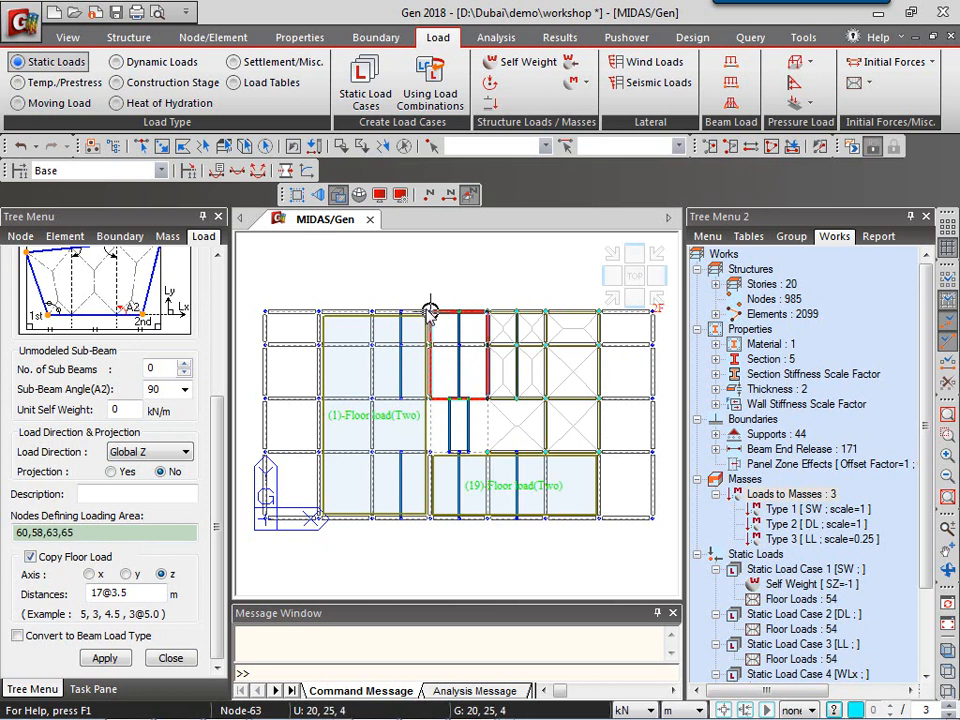
pyautogui.click(431, 315)
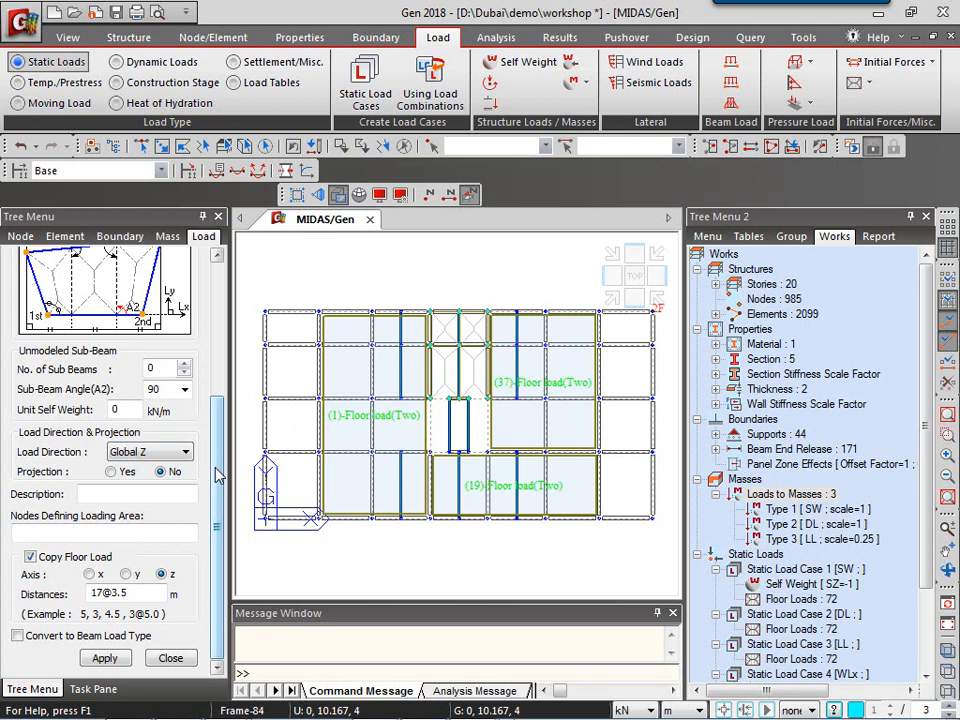
# Step: Switch the distribution to one way and assign the floor load to the core strip spanning X 22.333 to 24.667 m and Y 8 to 14.5 m
pyautogui.scroll(5, 218, 476)
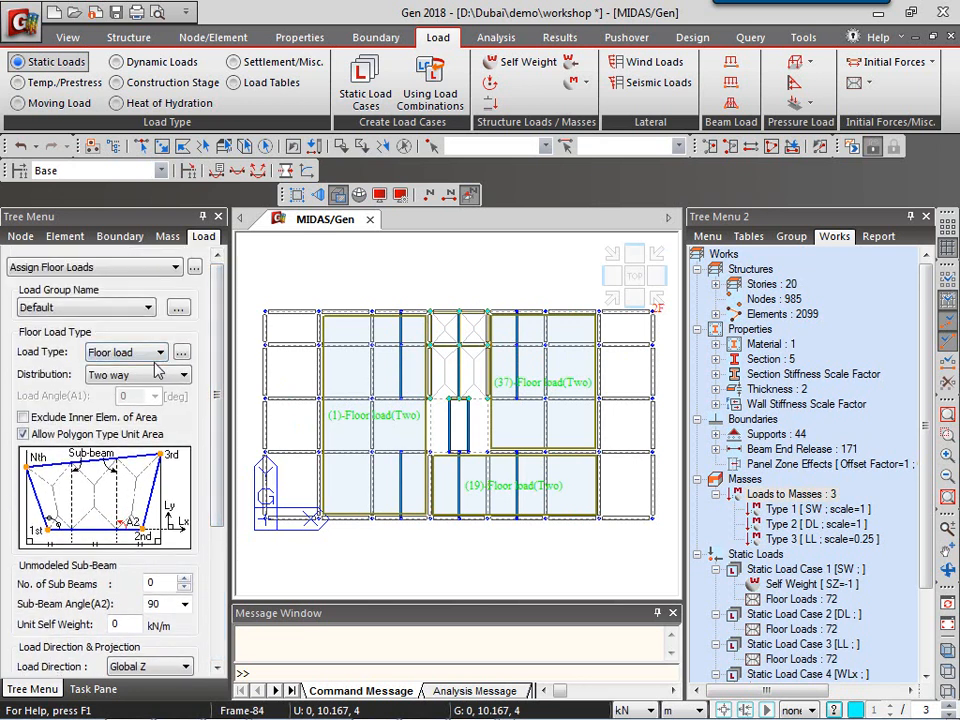
pyautogui.click(155, 372)
pyautogui.click(110, 402)
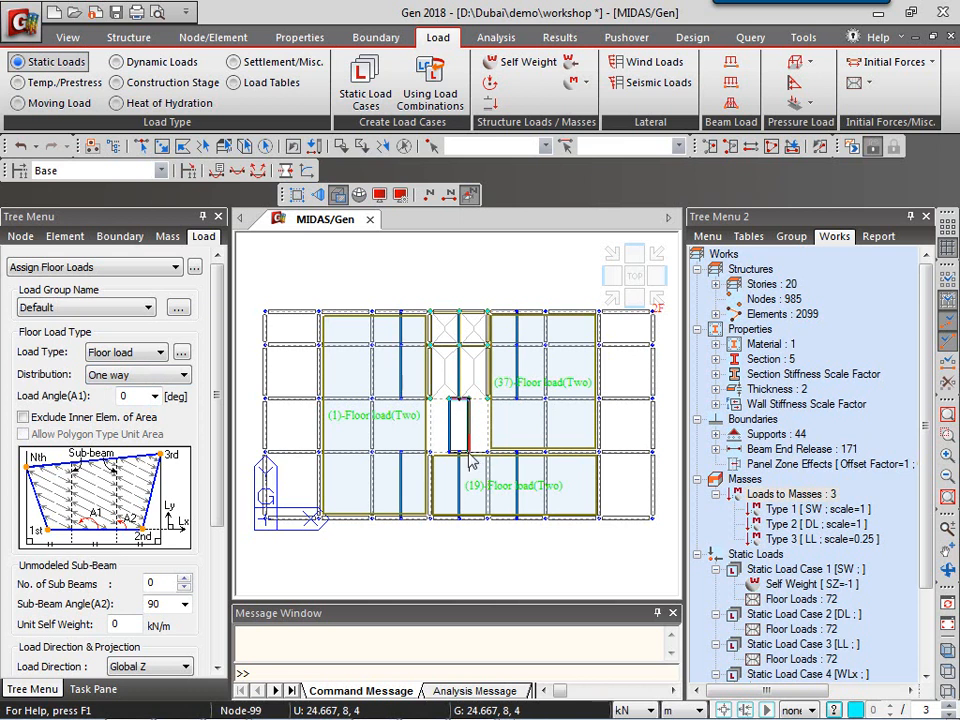
pyautogui.click(449, 452)
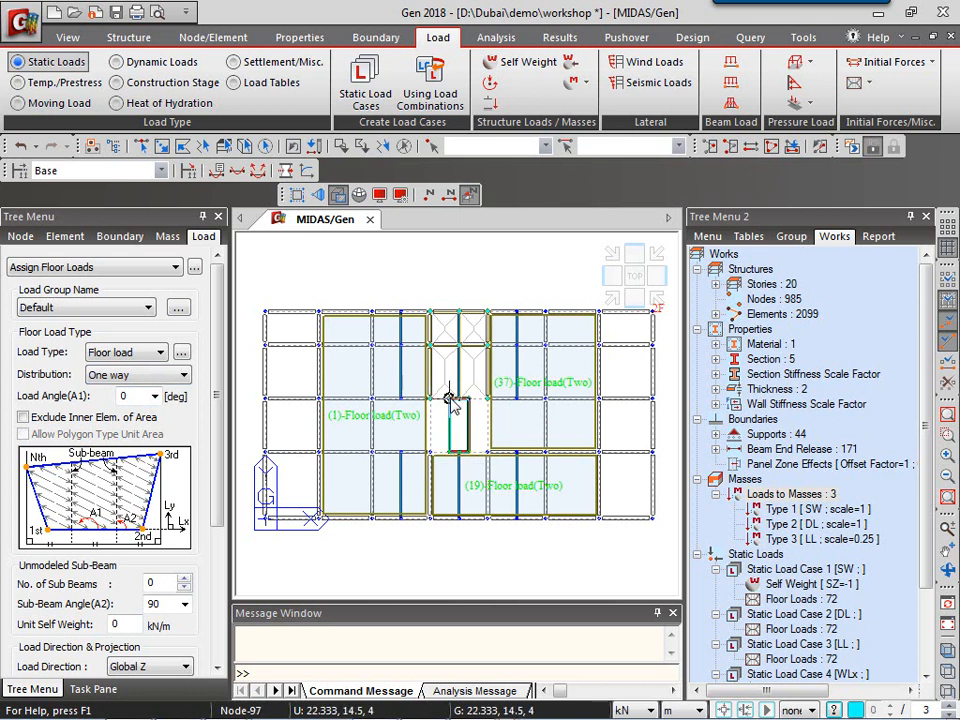
pyautogui.click(449, 398)
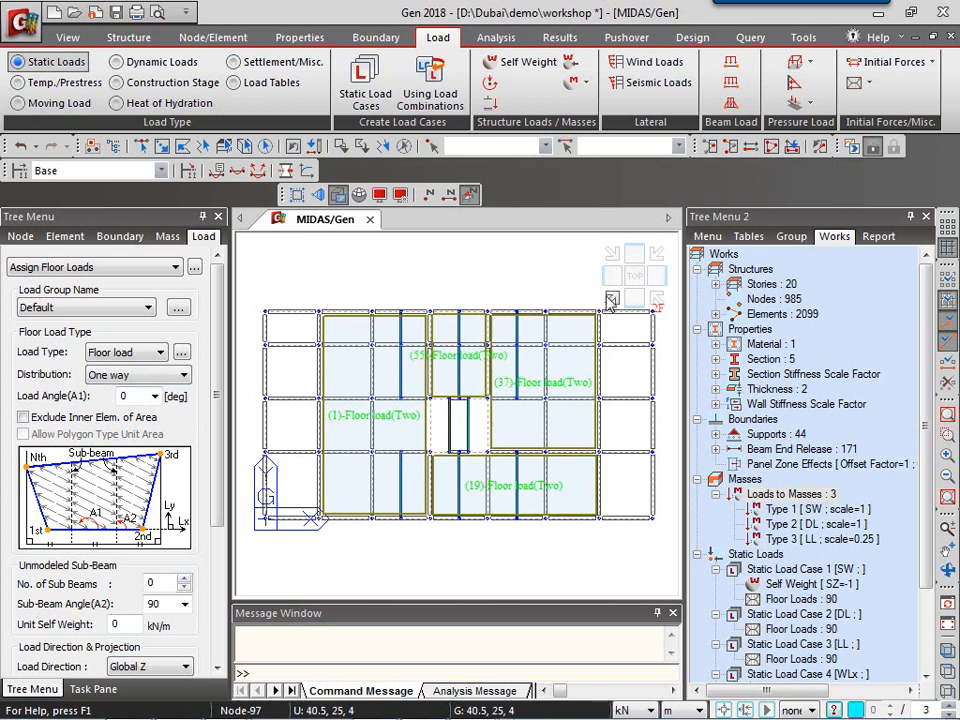
# Step: Show the whole building in isometric view and close the floor load assignment
pyautogui.click(609, 297)
pyautogui.scroll(6, 485, 425)
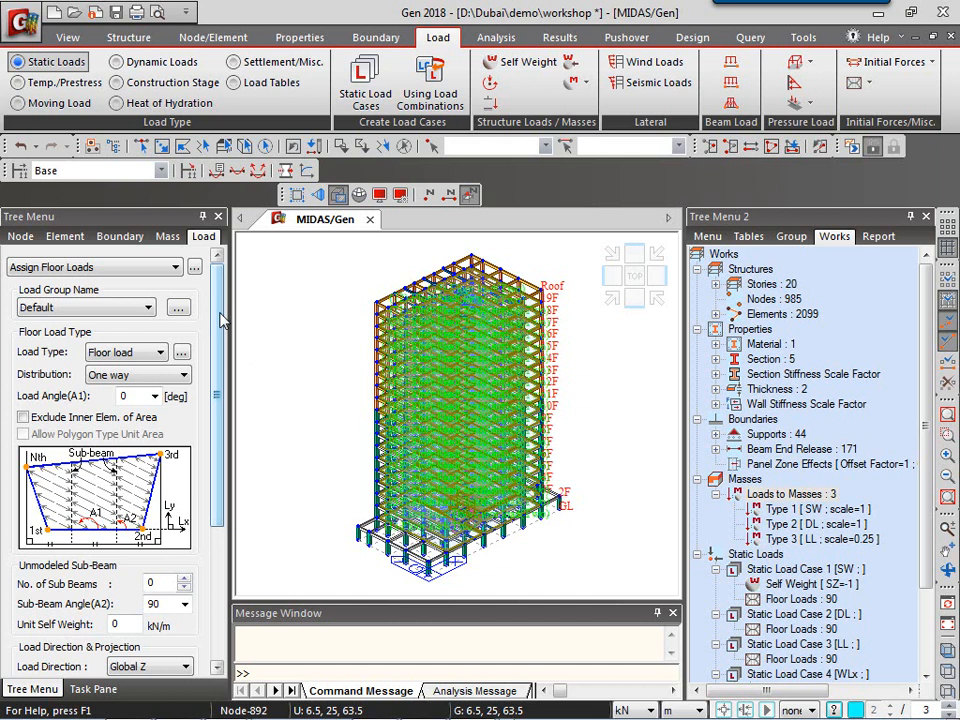
pyautogui.scroll(-5, 218, 360)
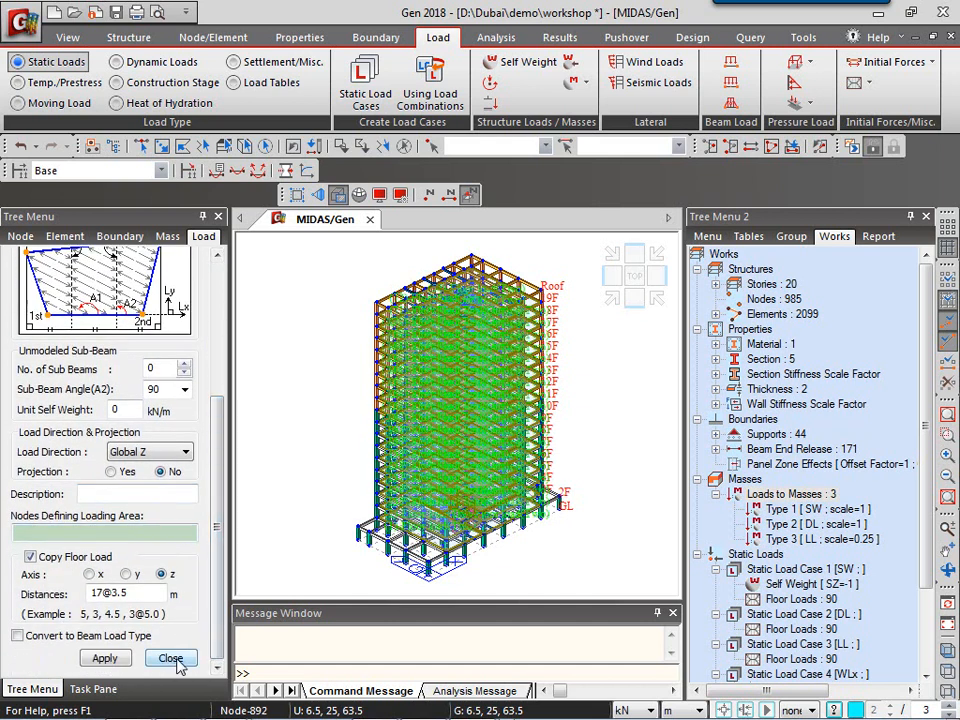
pyautogui.click(171, 659)
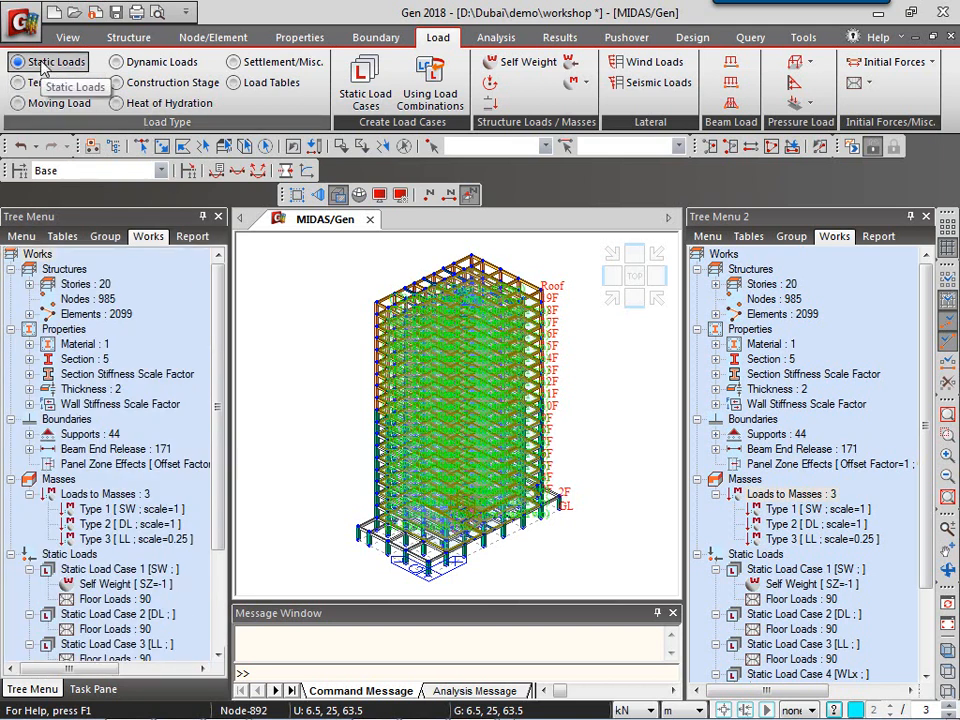
# Step: Start a new response spectrum function under dynamic loads and choose UBC(1997) as its design spectrum
pyautogui.click(160, 66)
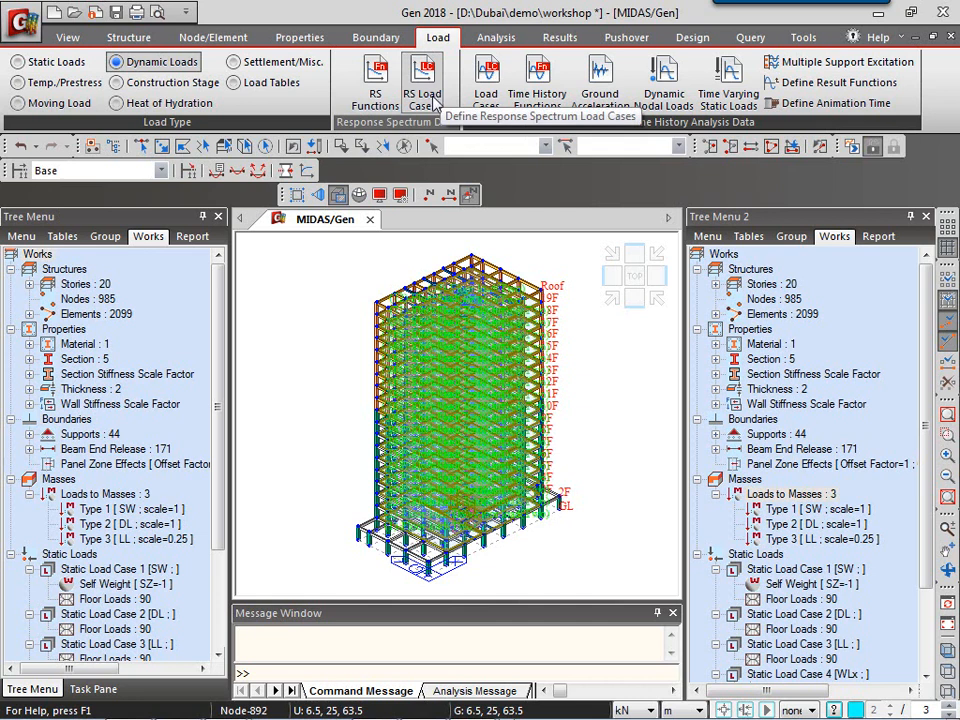
pyautogui.click(374, 92)
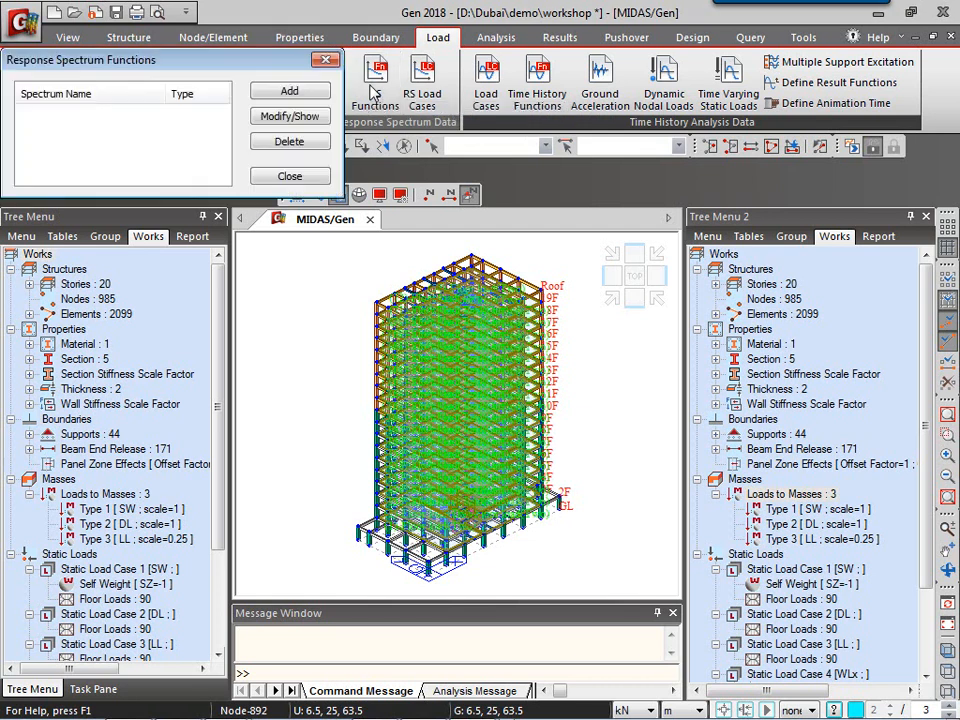
pyautogui.click(292, 93)
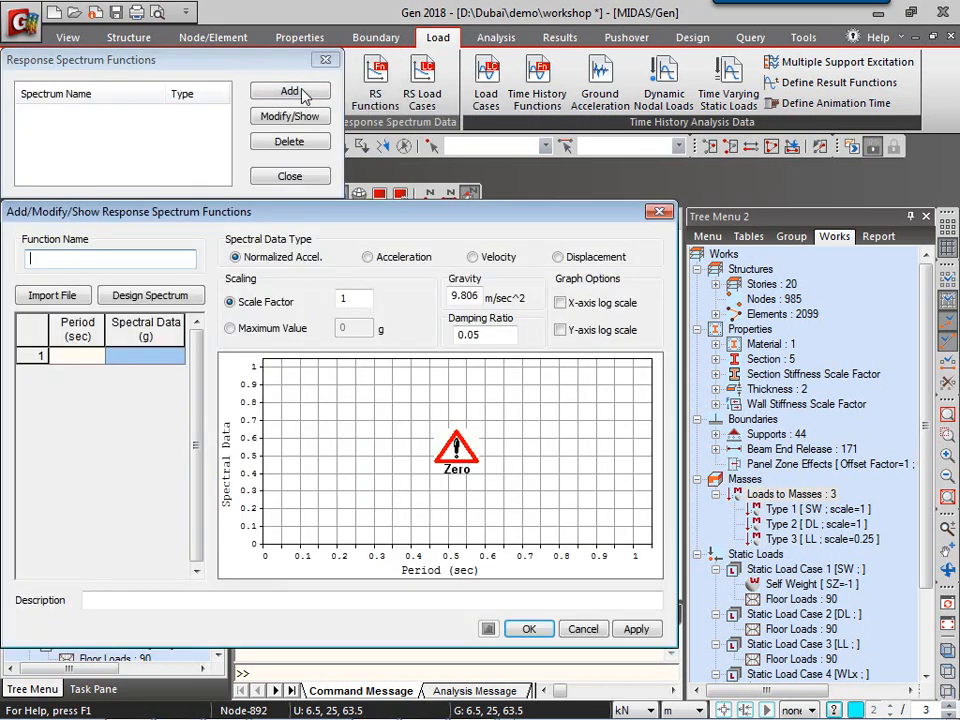
pyautogui.click(150, 296)
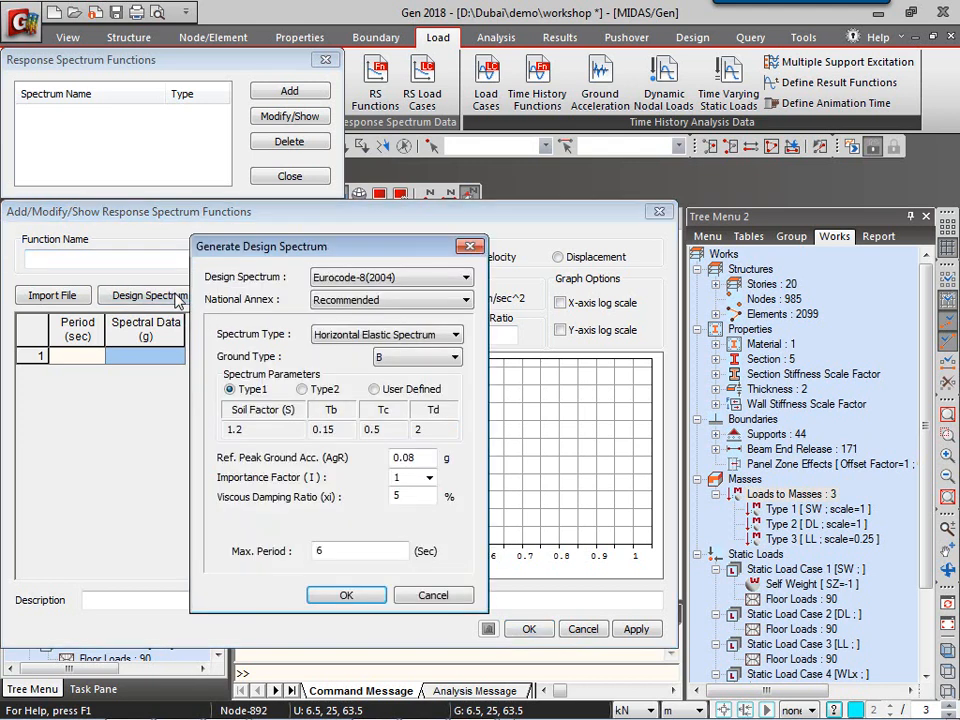
pyautogui.click(340, 279)
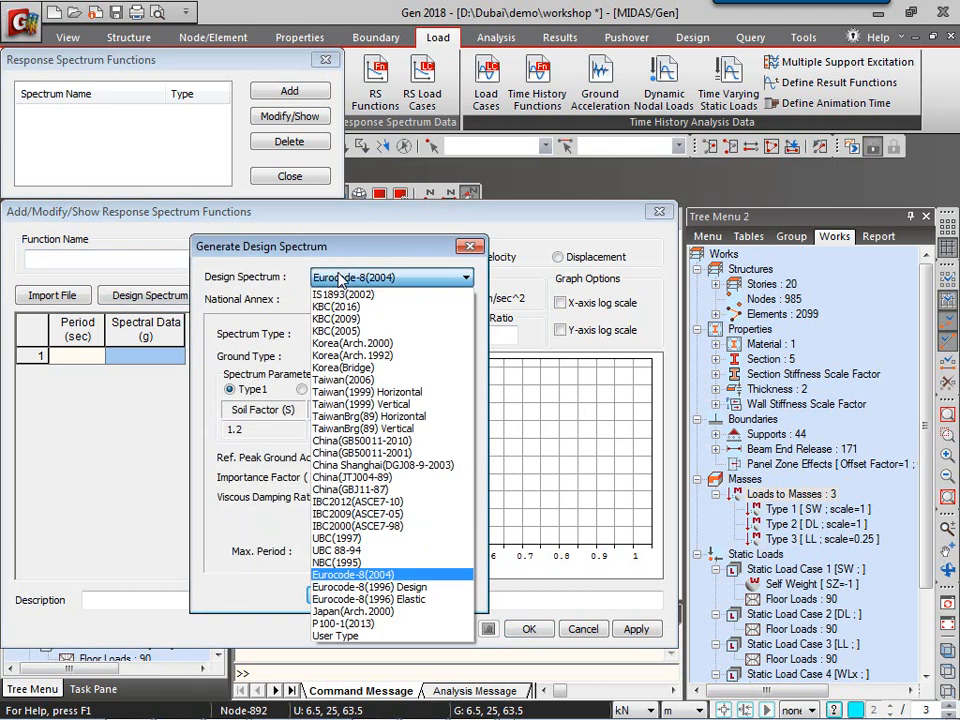
pyautogui.click(330, 541)
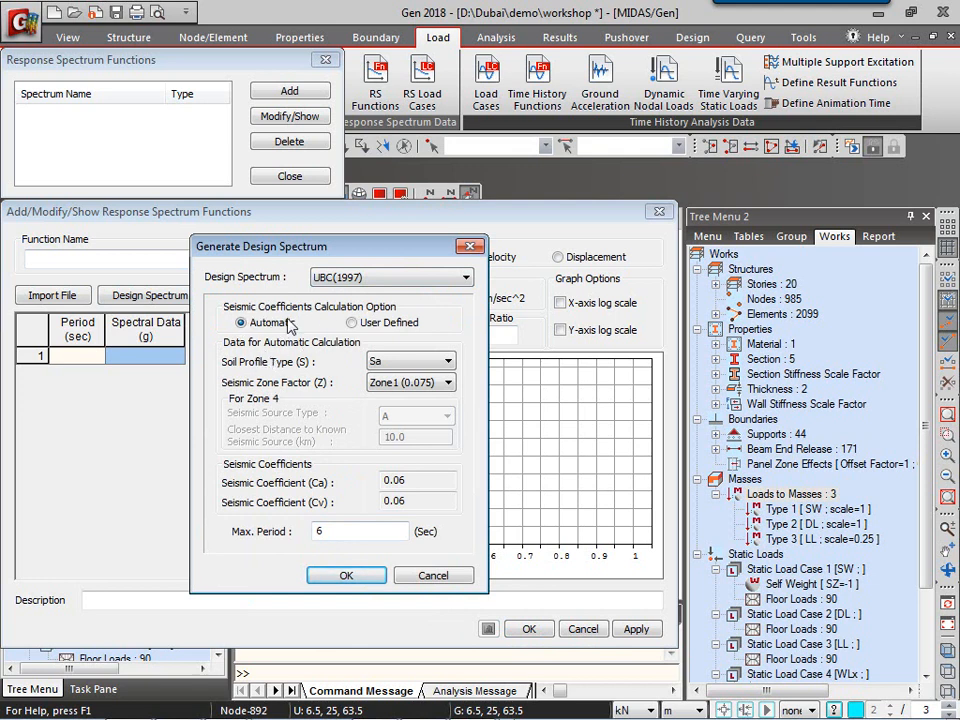
# Step: Generate the spectrum with soil profile type Sd and seismic zone factor Zone2B (0.20), and save it as function UBC1997
pyautogui.click(383, 363)
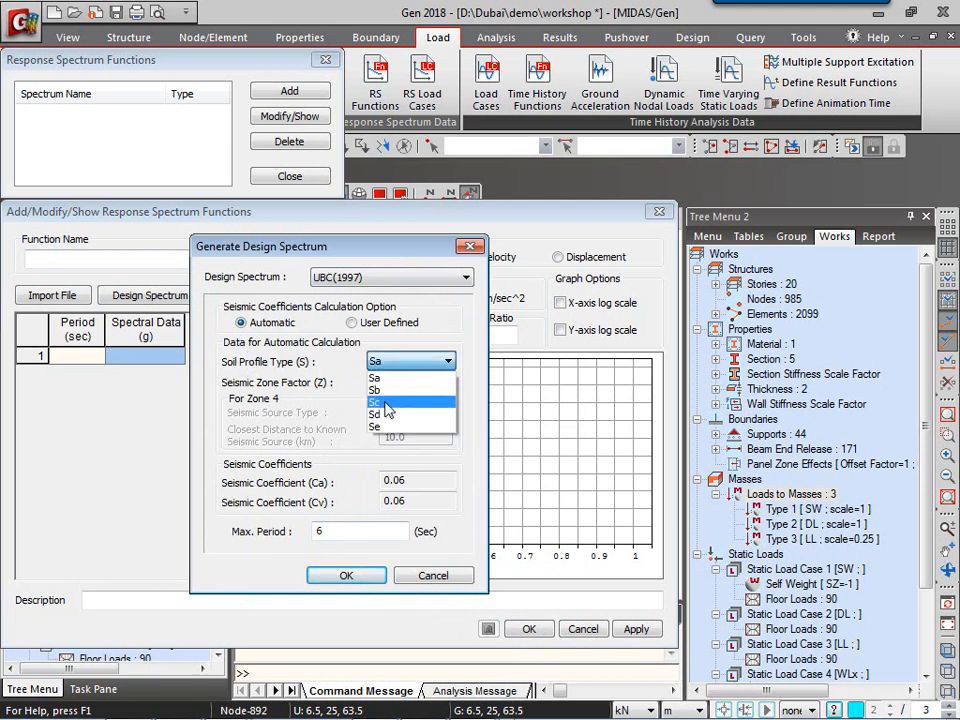
pyautogui.click(410, 410)
pyautogui.click(408, 382)
pyautogui.click(385, 429)
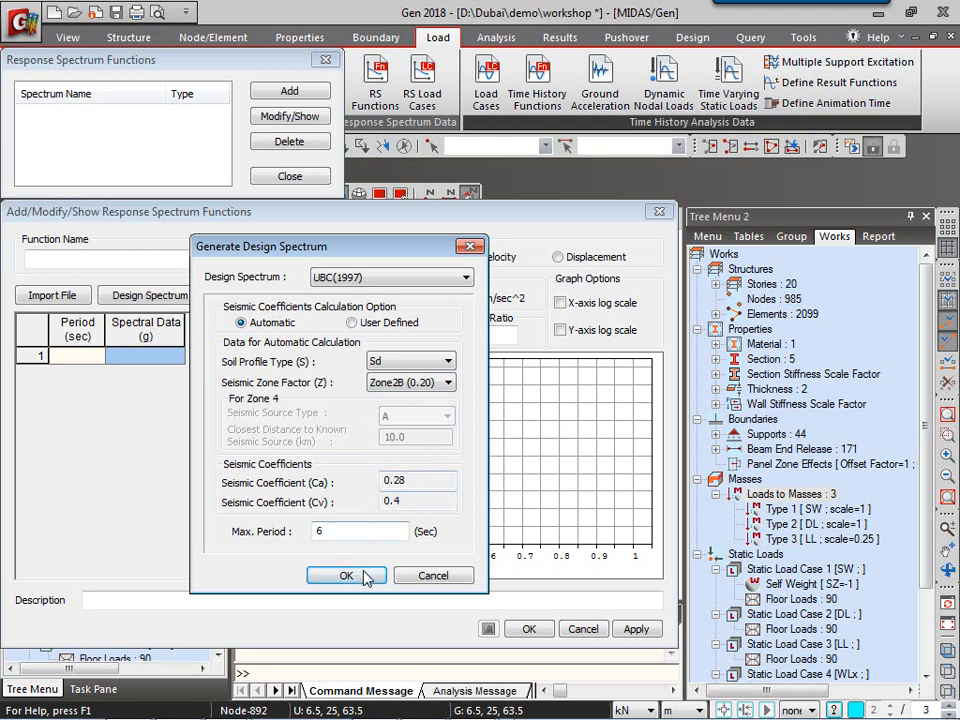
pyautogui.click(346, 577)
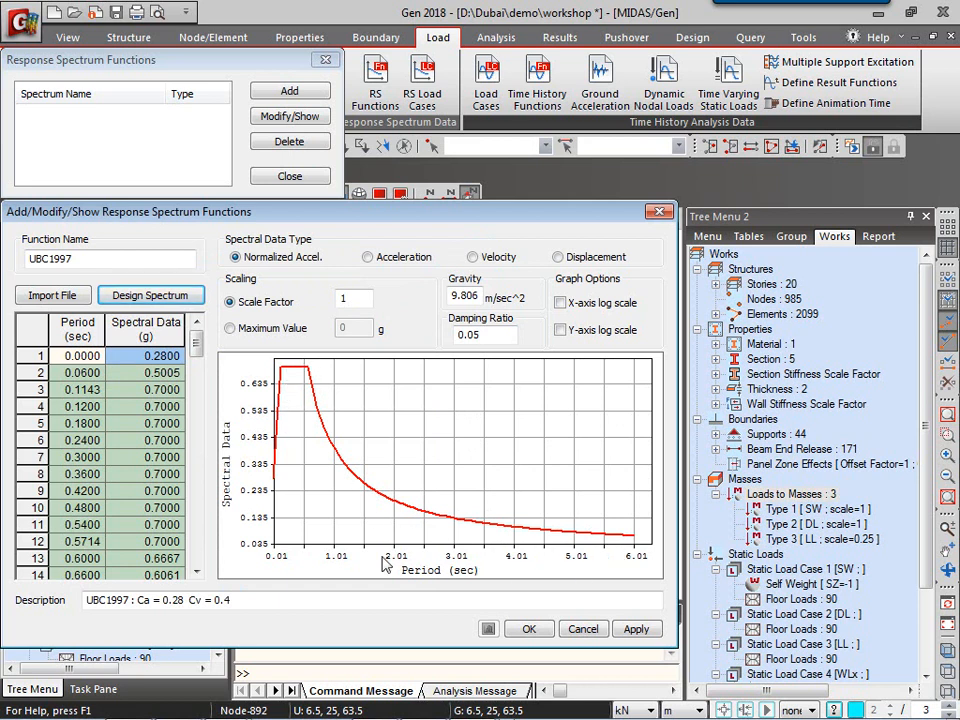
pyautogui.moveTo(198, 336); pyautogui.dragTo(160, 318)
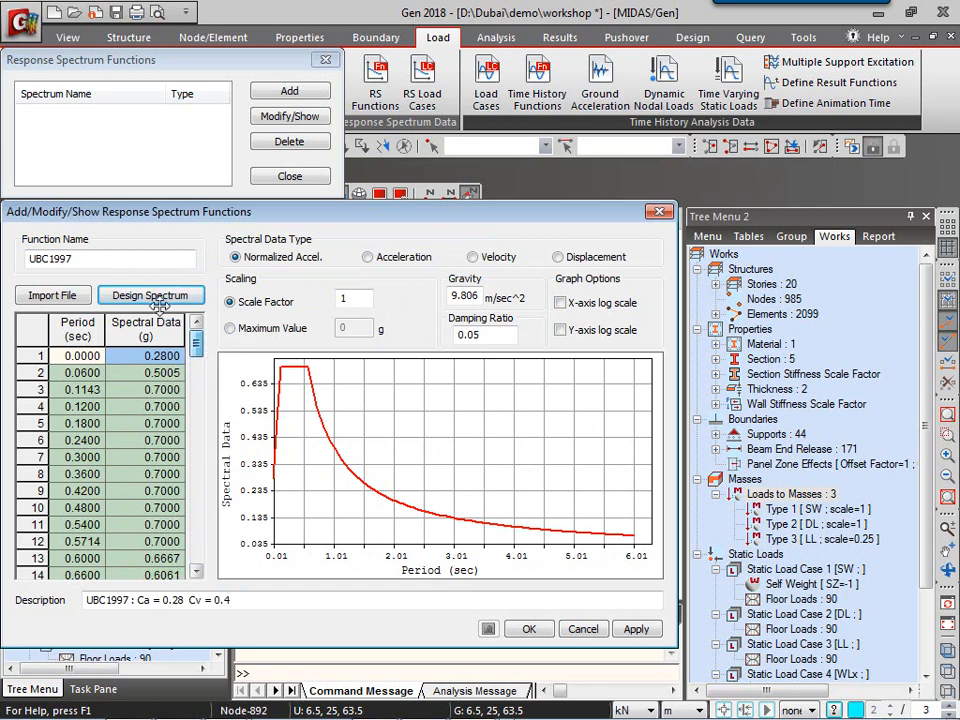
pyautogui.click(529, 629)
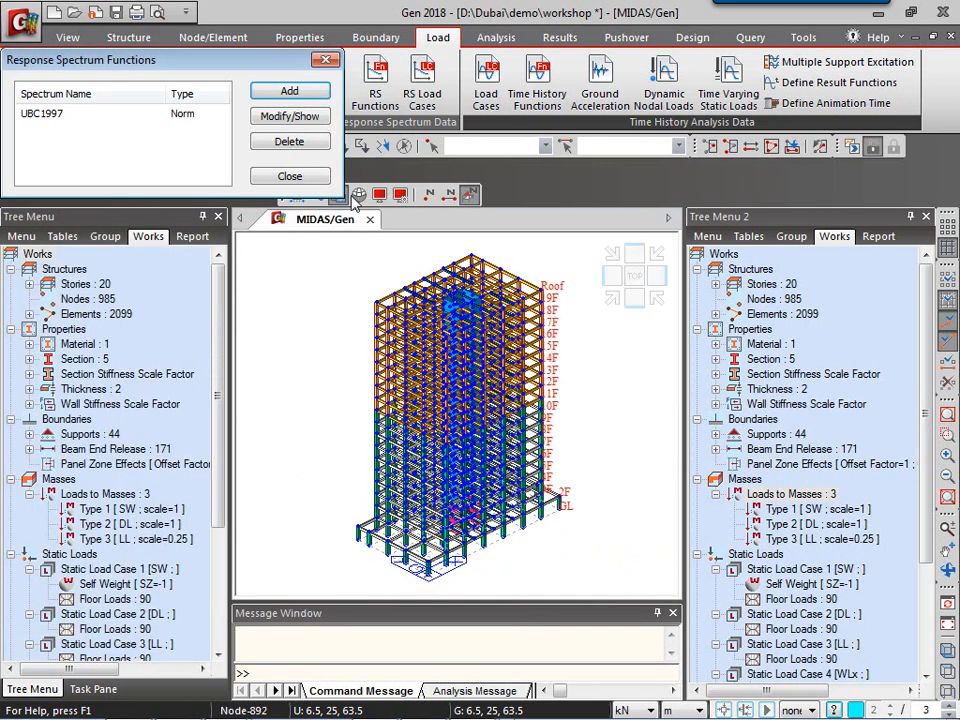
pyautogui.click(315, 179)
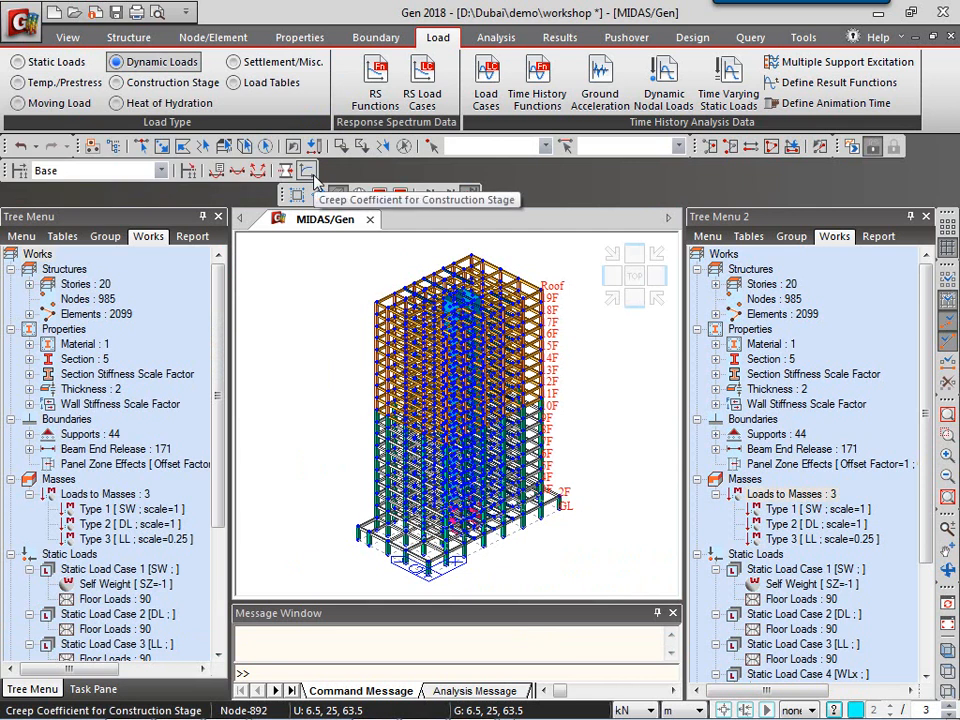
# Step: Add response spectrum load case RSmajor in direction X-Y with auto-search angle Major, scale factor 1/4.5 and function UBC1997
pyautogui.click(415, 85)
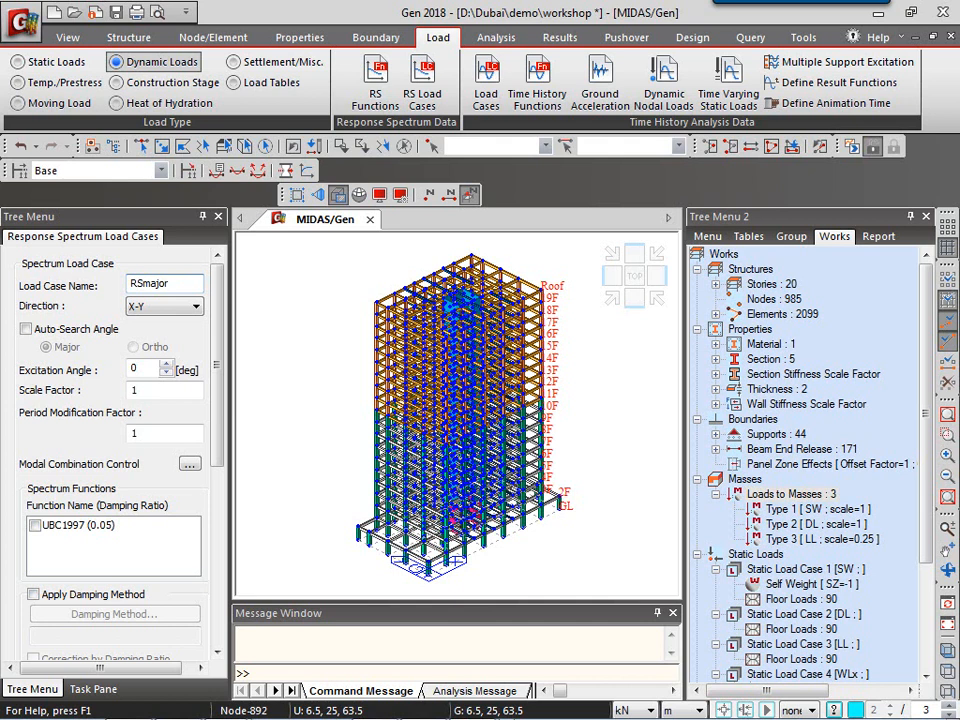
pyautogui.click(27, 330)
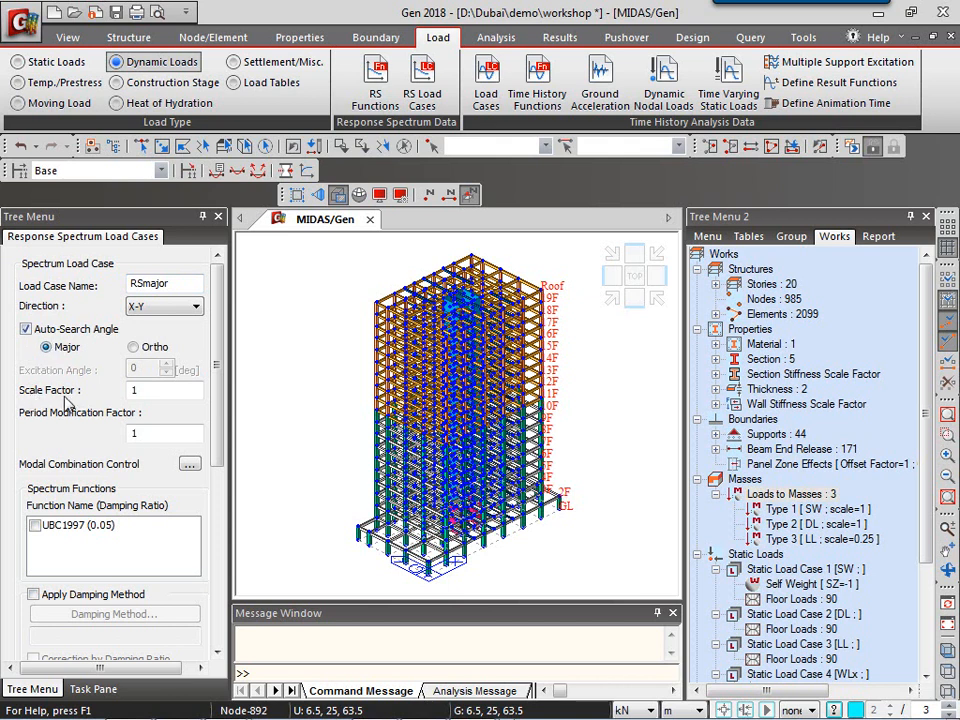
pyautogui.click(152, 390)
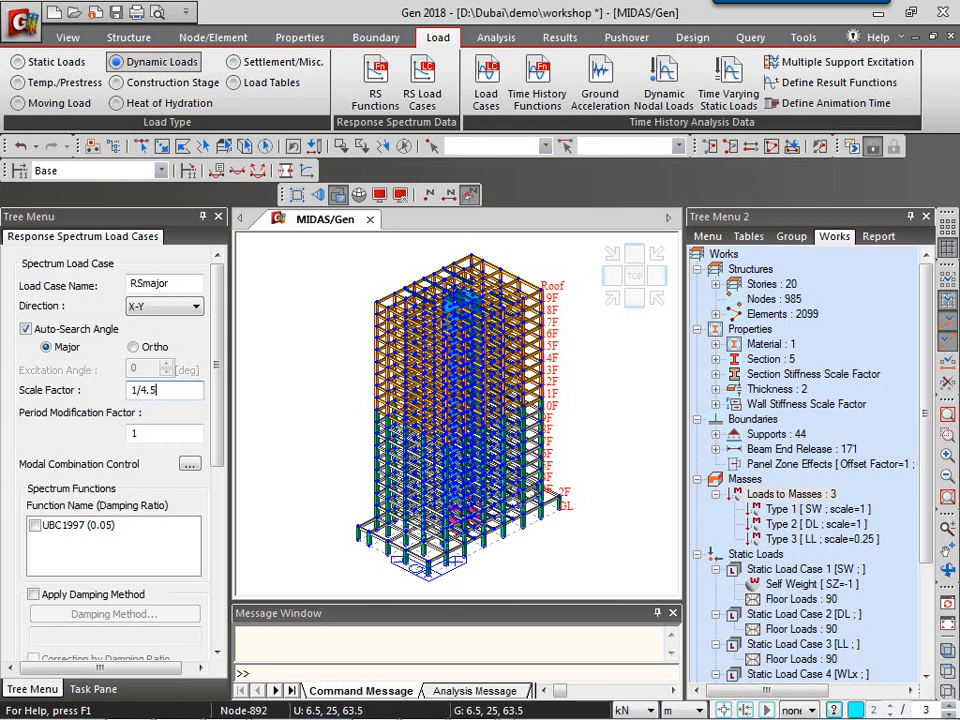
pyautogui.click(144, 432)
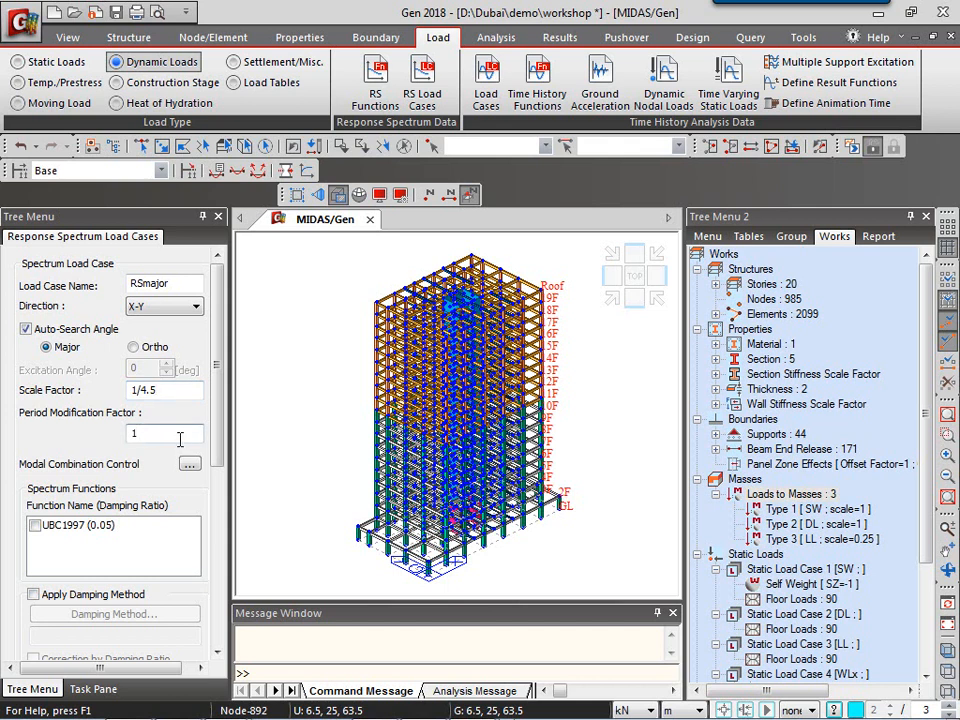
pyautogui.moveTo(216, 386); pyautogui.dragTo(212, 478)
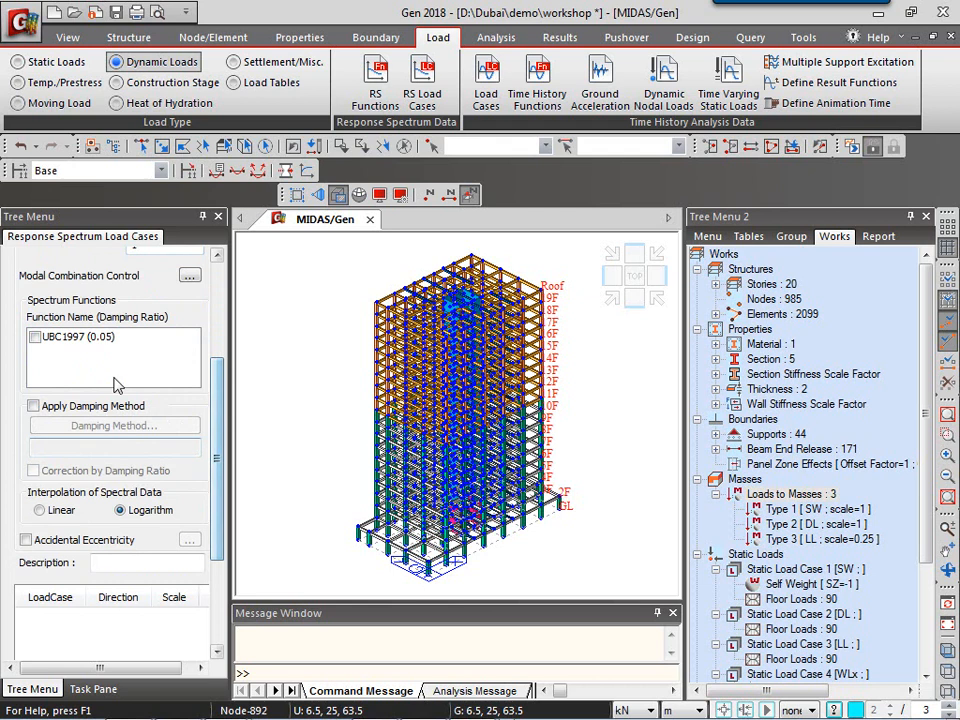
pyautogui.click(35, 338)
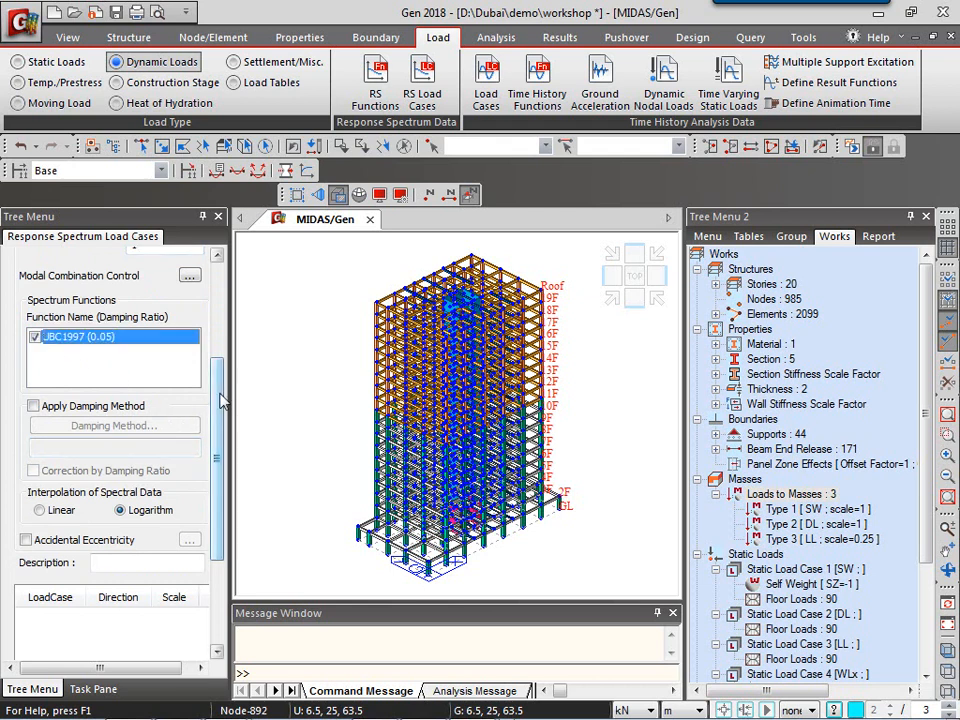
pyautogui.moveTo(218, 400); pyautogui.dragTo(218, 483)
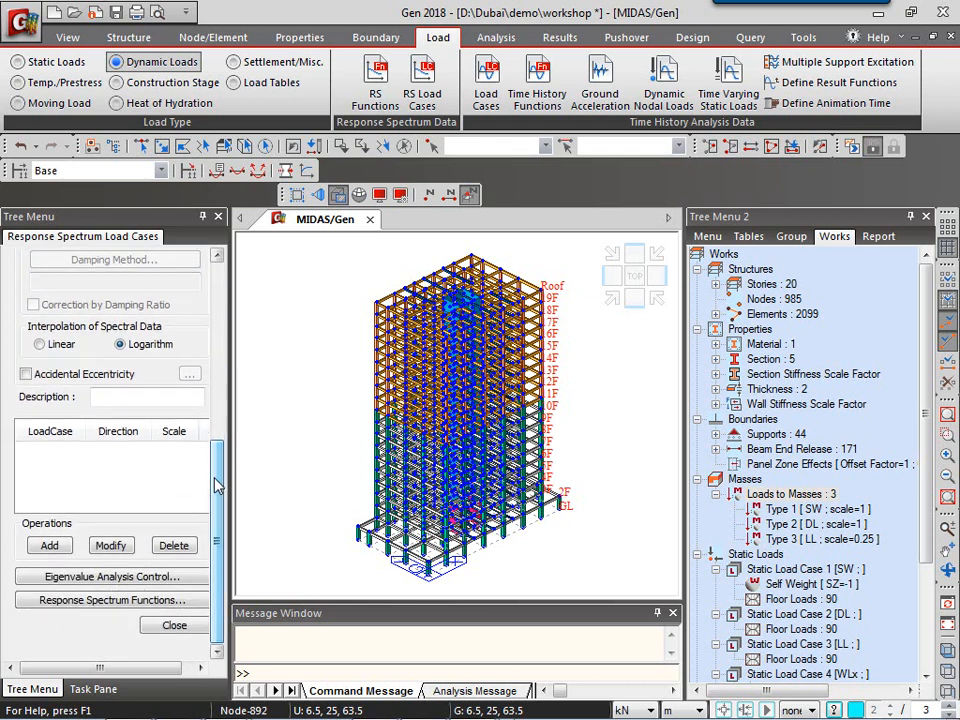
pyautogui.click(55, 545)
# Step: Add a second response spectrum load case named RSortho with the auto-search angle set to Ortho
pyautogui.moveTo(218, 540); pyautogui.dragTo(226, 372)
pyautogui.scroll(2, 167, 266)
pyautogui.moveTo(190, 285); pyautogui.dragTo(148, 287)
pyautogui.write('ortho')
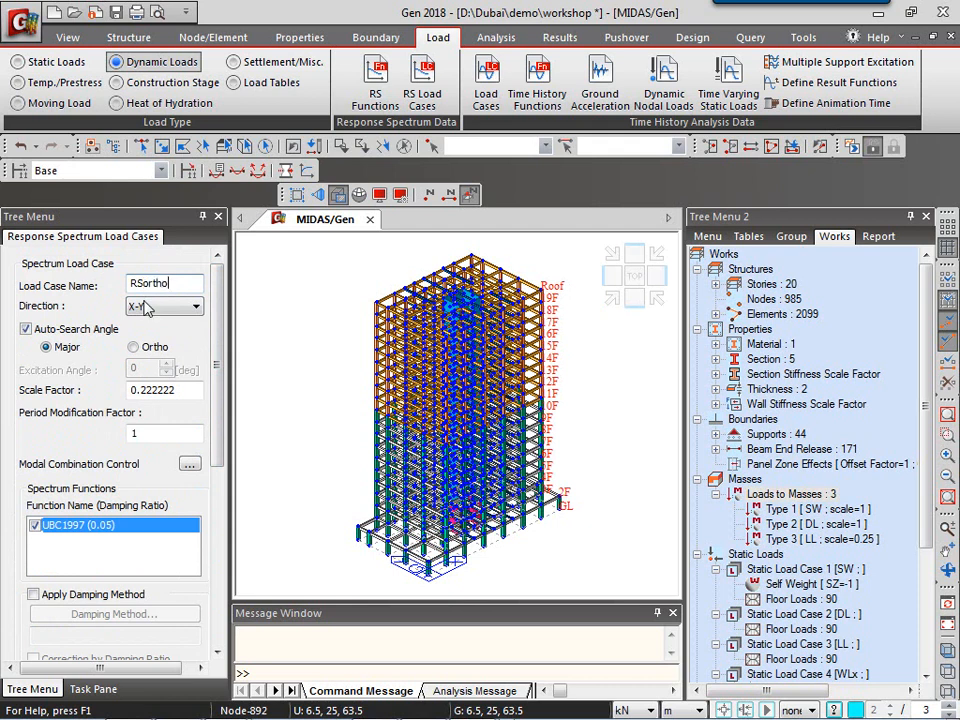
pyautogui.click(134, 347)
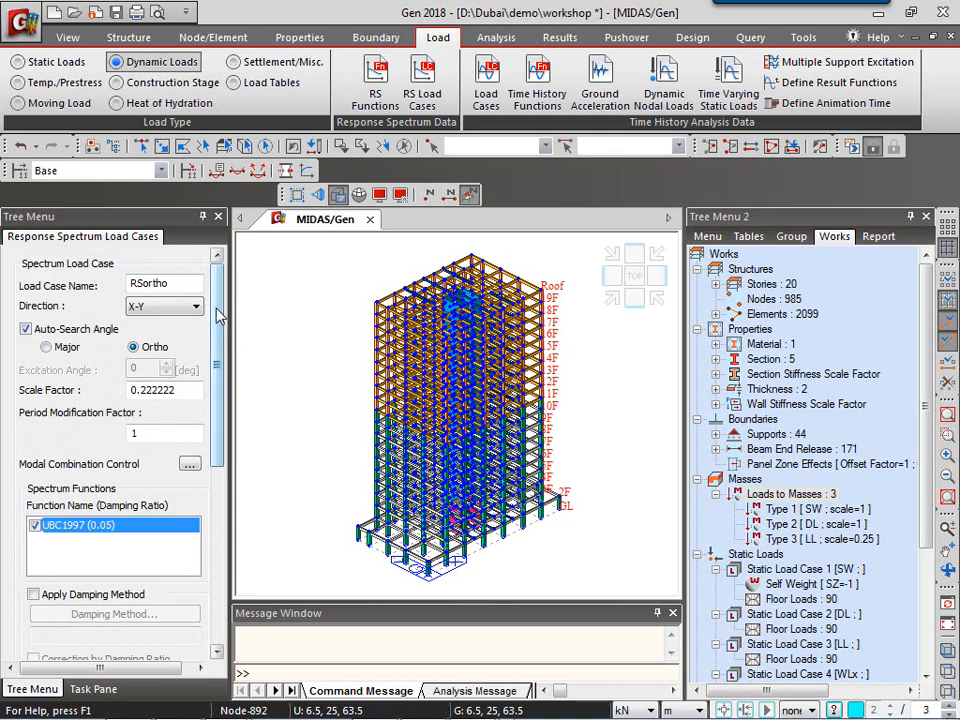
pyautogui.moveTo(219, 316); pyautogui.dragTo(216, 470)
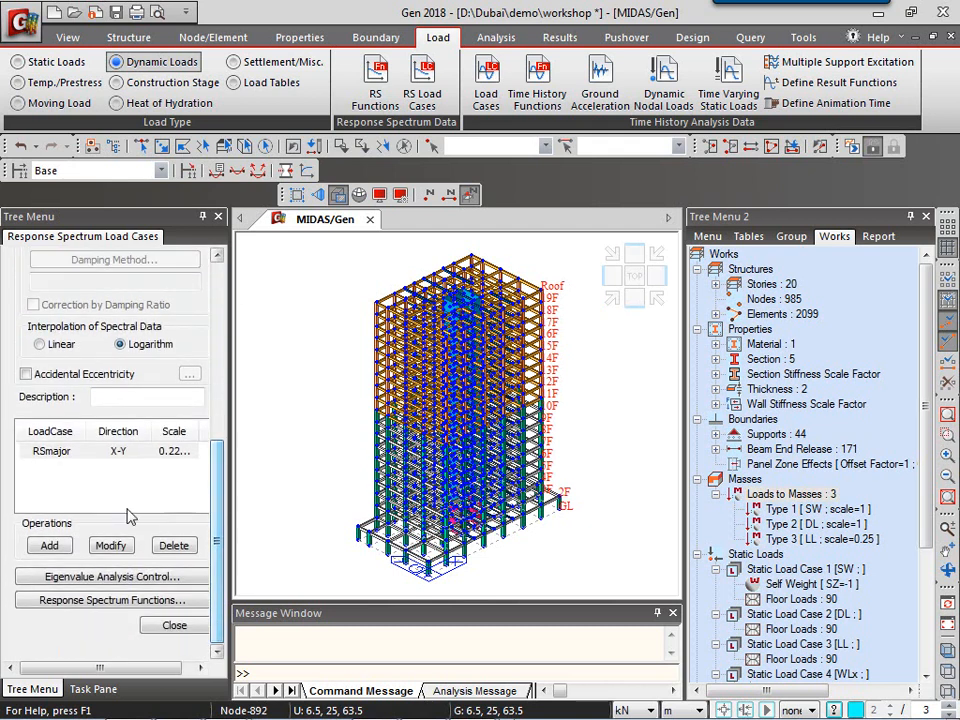
pyautogui.click(58, 545)
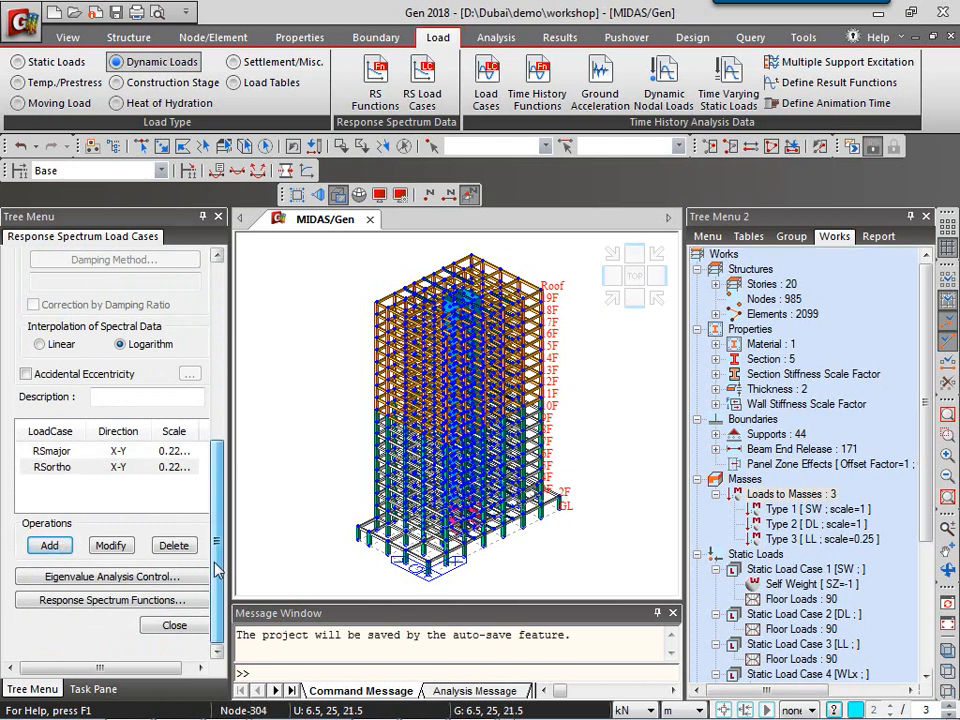
# Step: Set the eigenvalue analysis control to eigenvectors by Subspace Iteration with 54 frequencies and subspace dimension 1
pyautogui.click(99, 578)
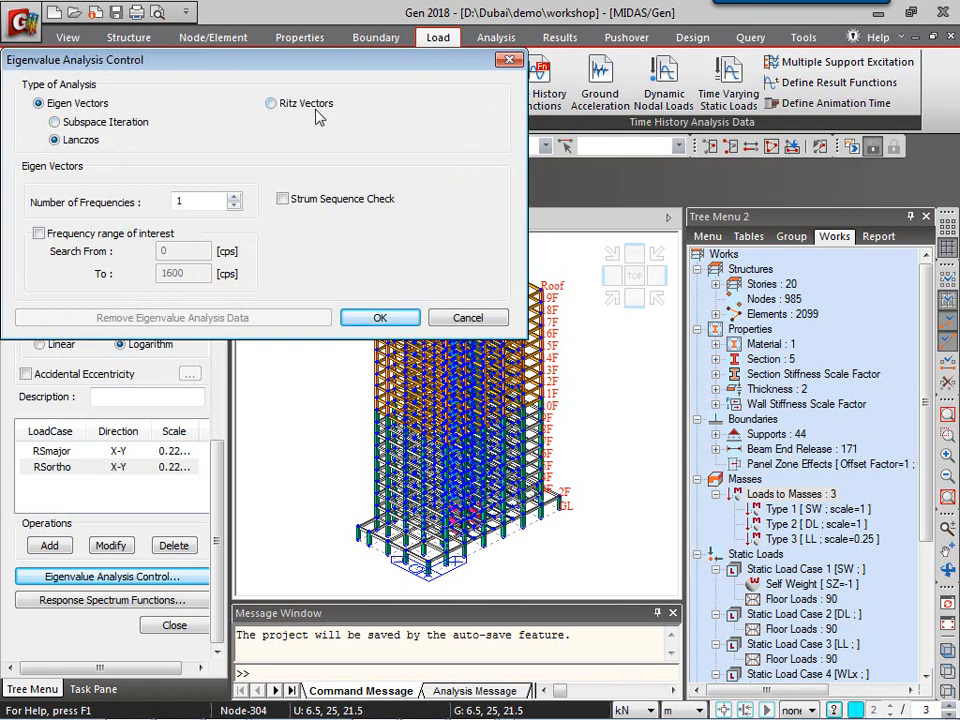
pyautogui.click(55, 121)
pyautogui.doubleClick(200, 201)
pyautogui.write('50')
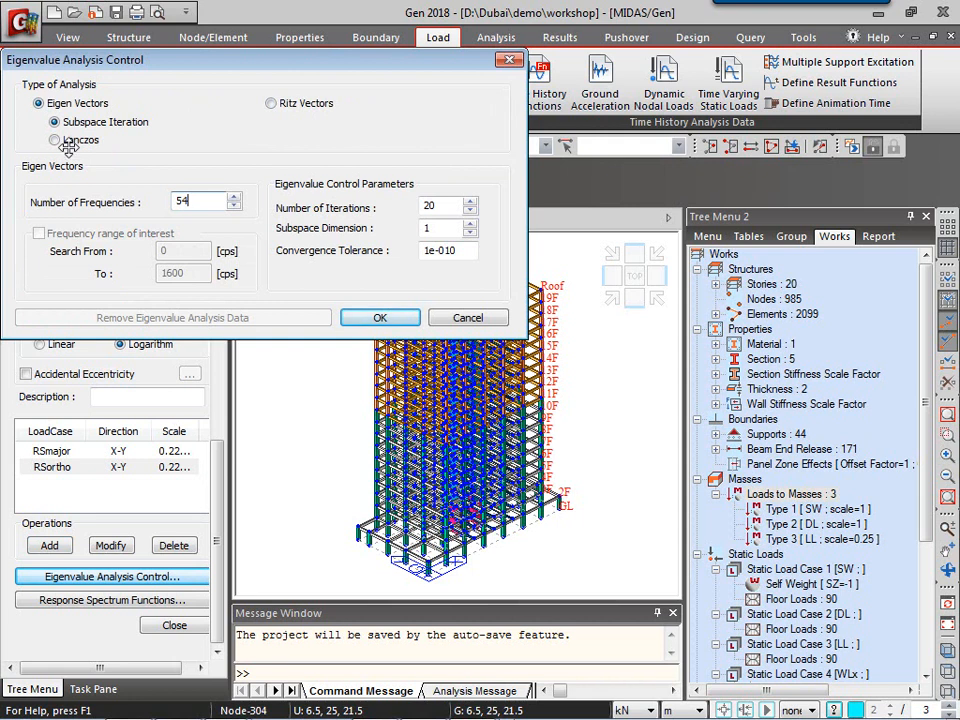
pyautogui.doubleClick(427, 227)
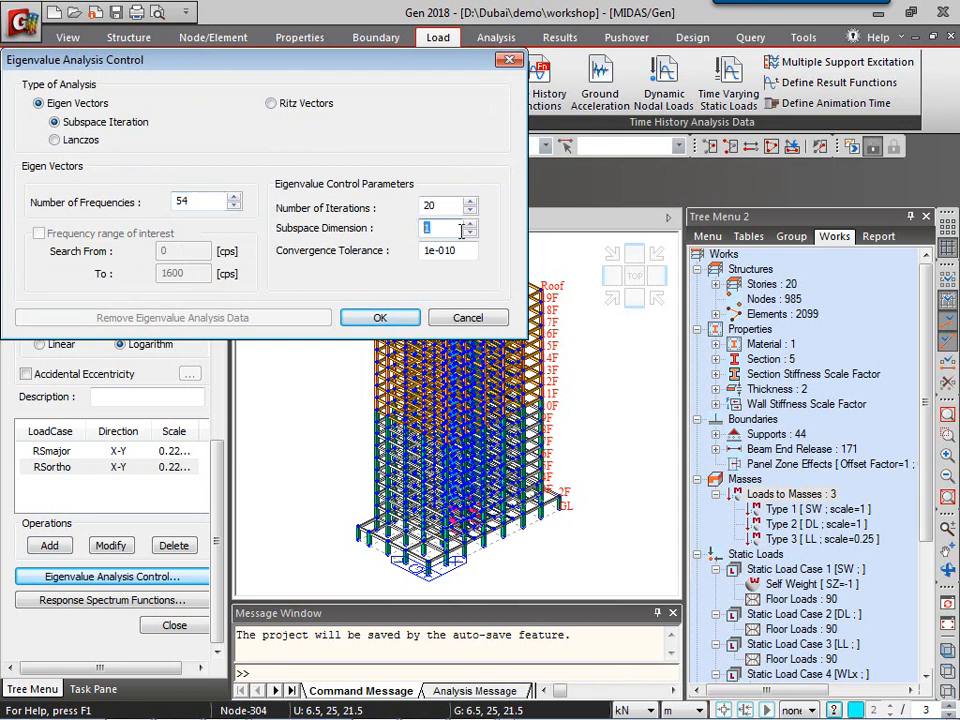
pyautogui.write('1')
pyautogui.click(385, 318)
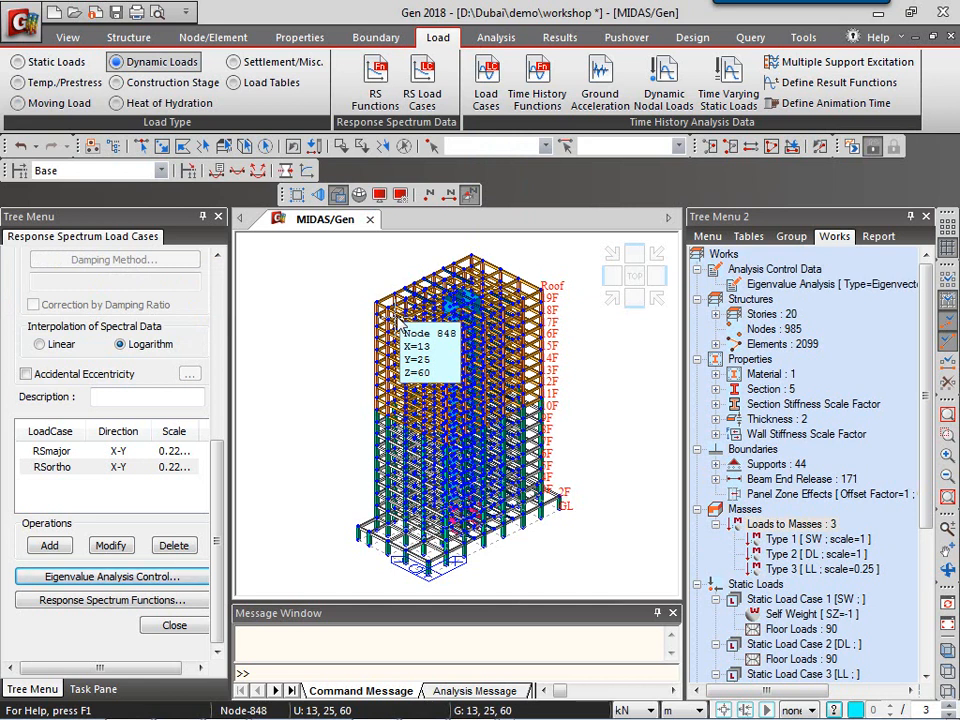
# Step: Perform the analysis of the building model with the defined load cases and eigenvalue settings
pyautogui.click(72, 62)
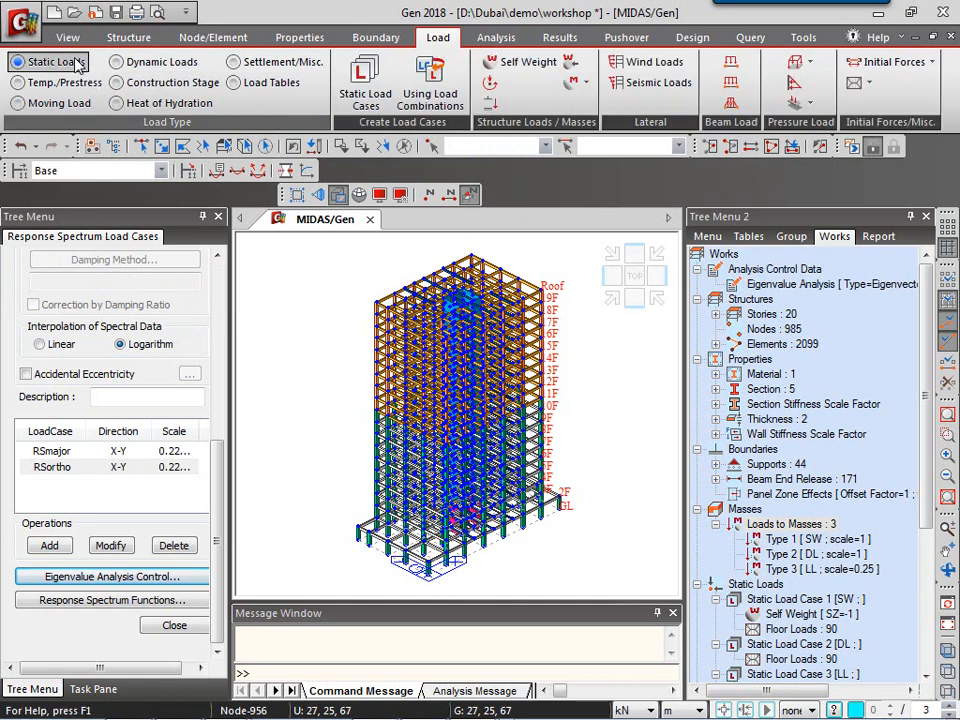
pyautogui.click(131, 63)
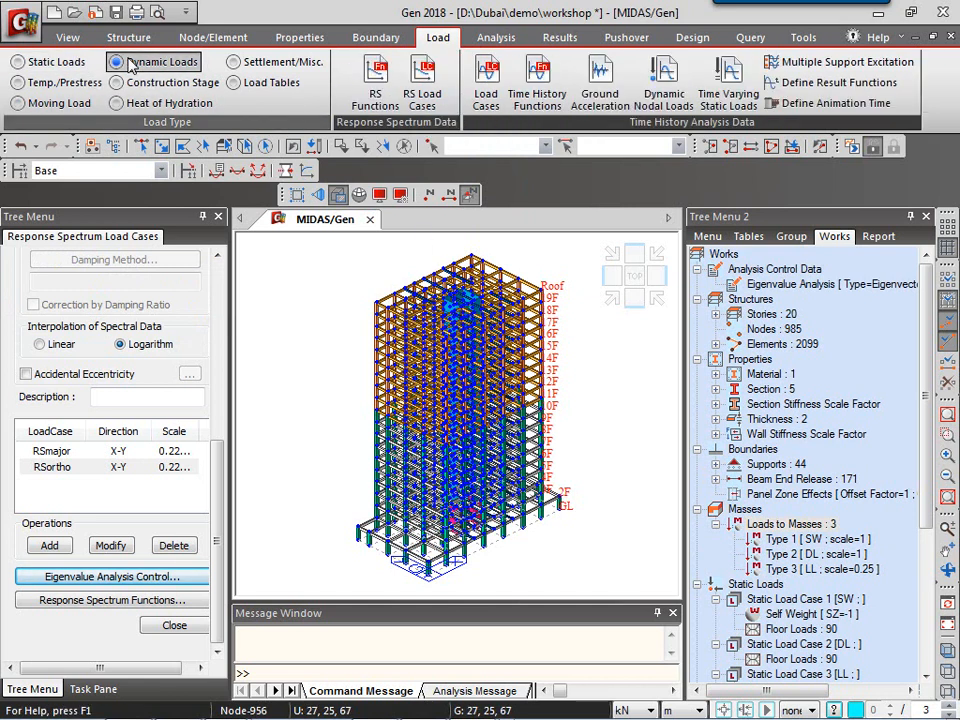
pyautogui.click(505, 38)
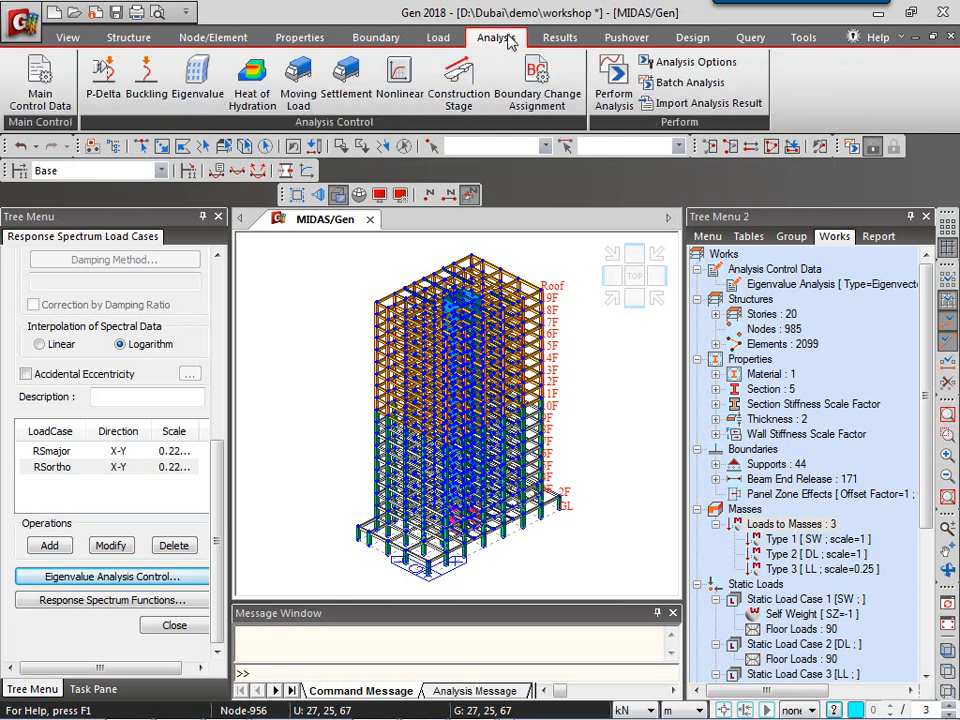
pyautogui.click(612, 100)
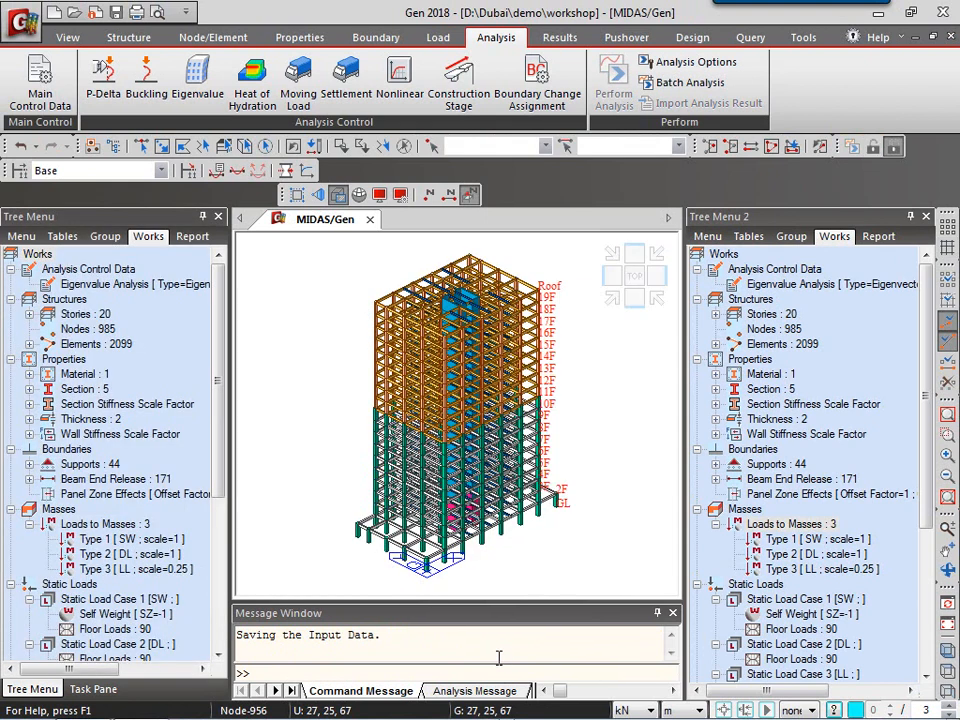
# Step: Check the total solution time in the analysis messages
pyautogui.click(463, 692)
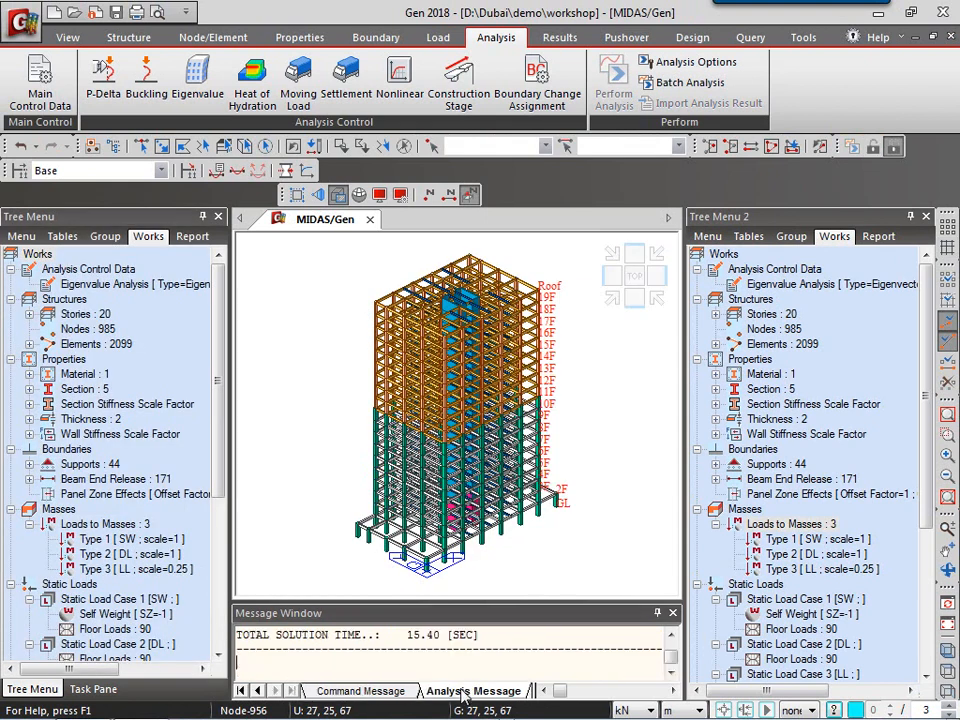
pyautogui.moveTo(402, 636); pyautogui.dragTo(451, 637)
pyautogui.click(453, 650)
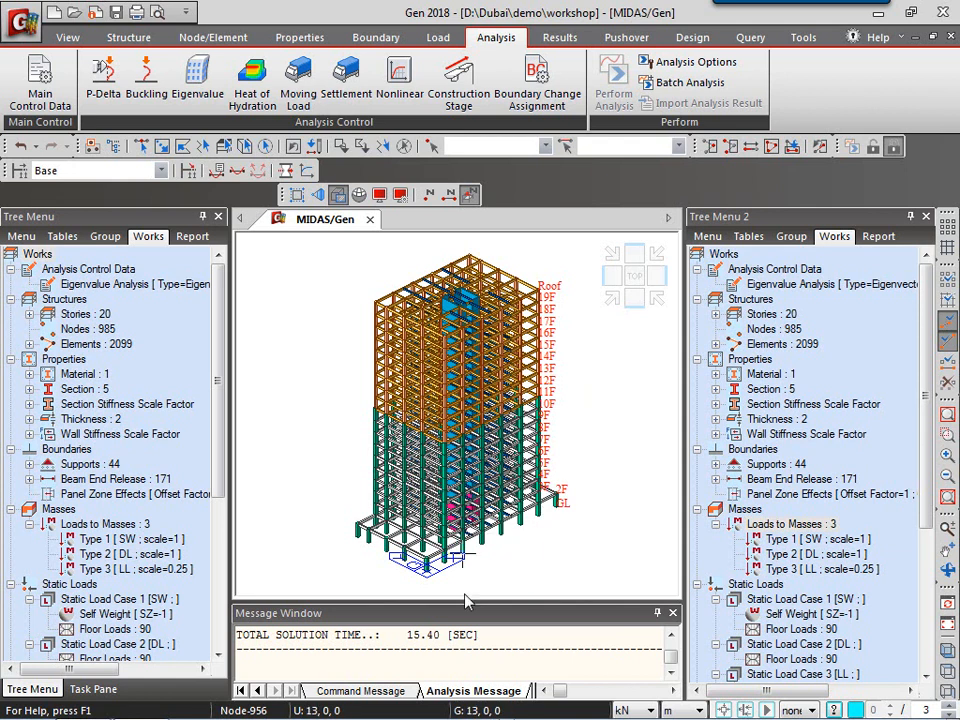
pyautogui.click(428, 634)
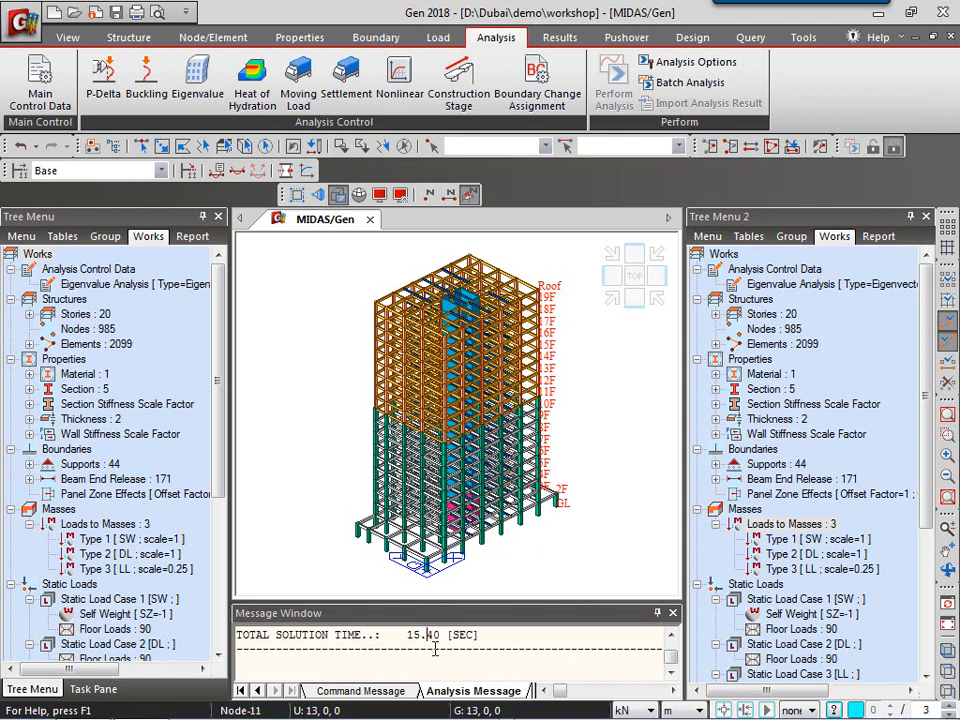